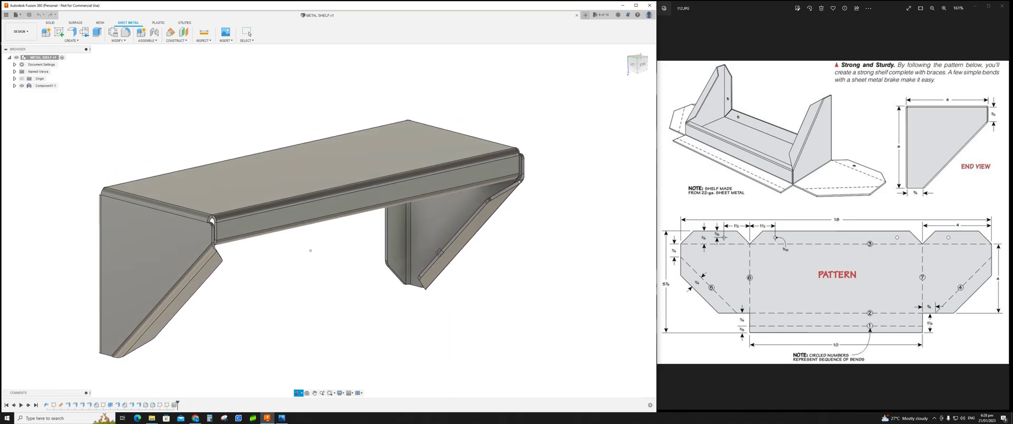
Step: Review the existing shelf model and enlarge the reference pattern drawing for comparison
{"action": "mouse_move", "coordinate": [521, 249]}
{"action": "middle_mouse_down", "text": "shift"}
{"action": "mouse_move", "coordinate": [459, 244]}
{"action": "mouse_move", "coordinate": [516, 252]}
{"action": "middle_mouse_up", "text": "shift"}
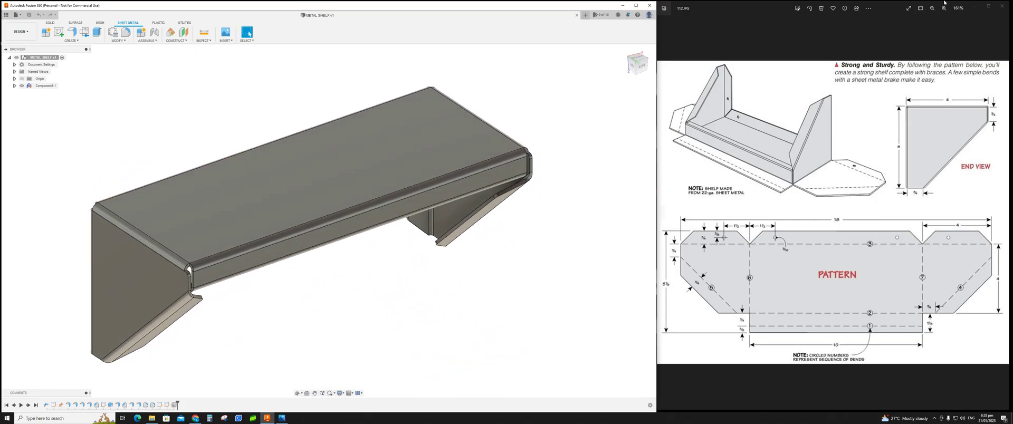
{"action": "left_click", "coordinate": [989, 6]}
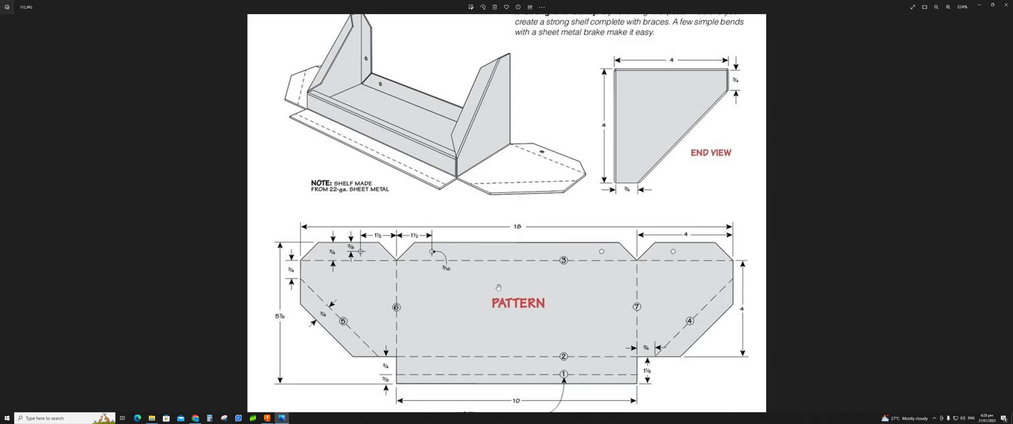
{"action": "left_click", "coordinate": [994, 6]}
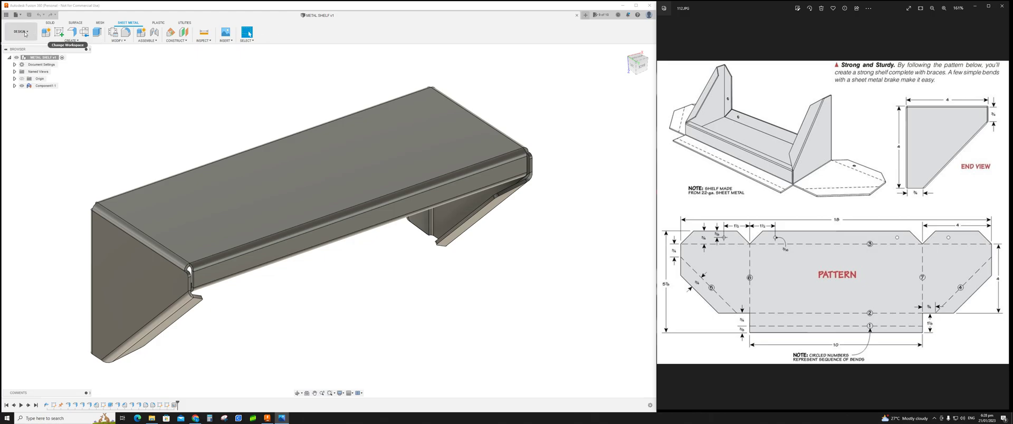
Step: Start a new design and add a sheet metal component named Steel Shelf using the Aluminum (in) rule
{"action": "left_click", "coordinate": [586, 15]}
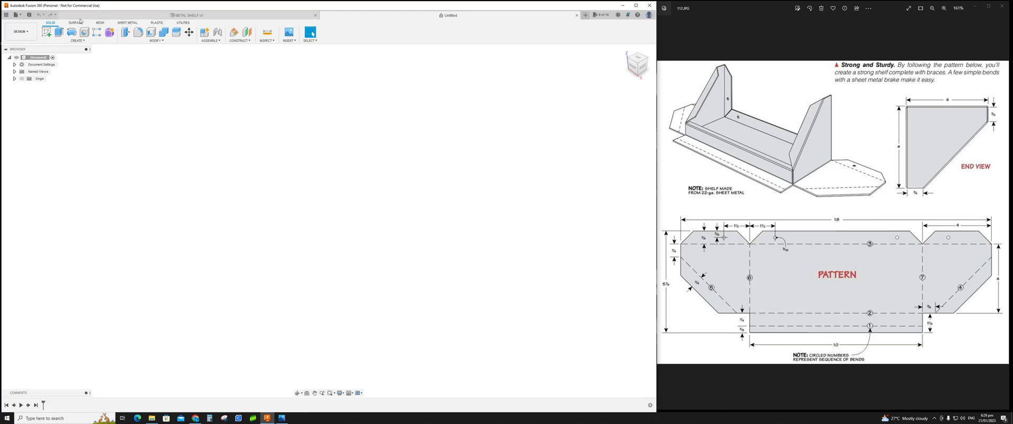
{"action": "left_click", "coordinate": [129, 23]}
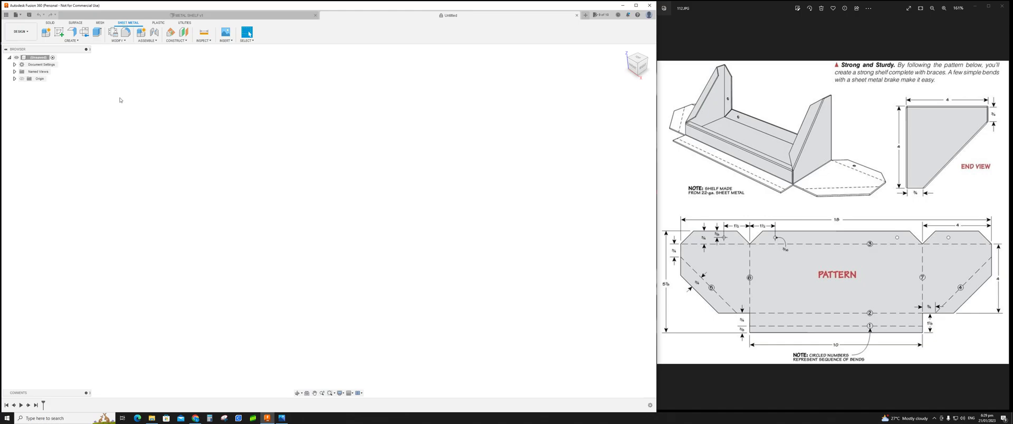
{"action": "left_click", "coordinate": [47, 34]}
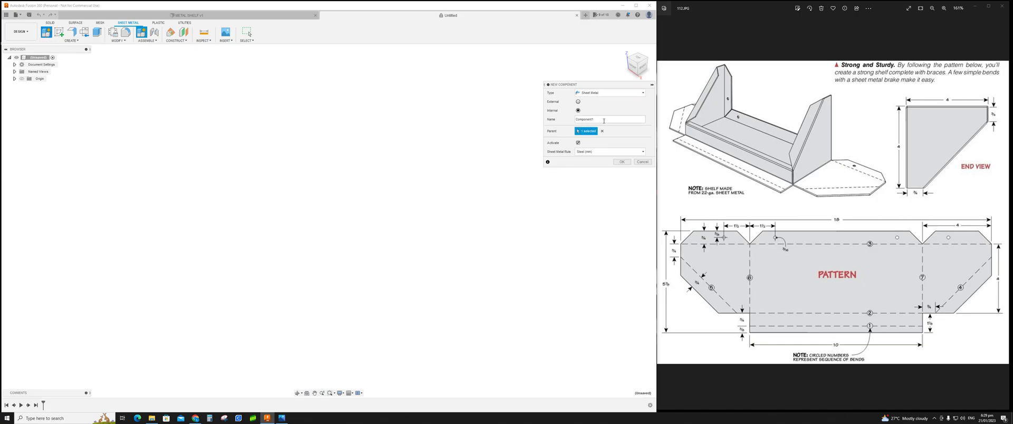
{"action": "left_click_drag", "start_coordinate": [595, 120], "coordinate": [542, 153]}
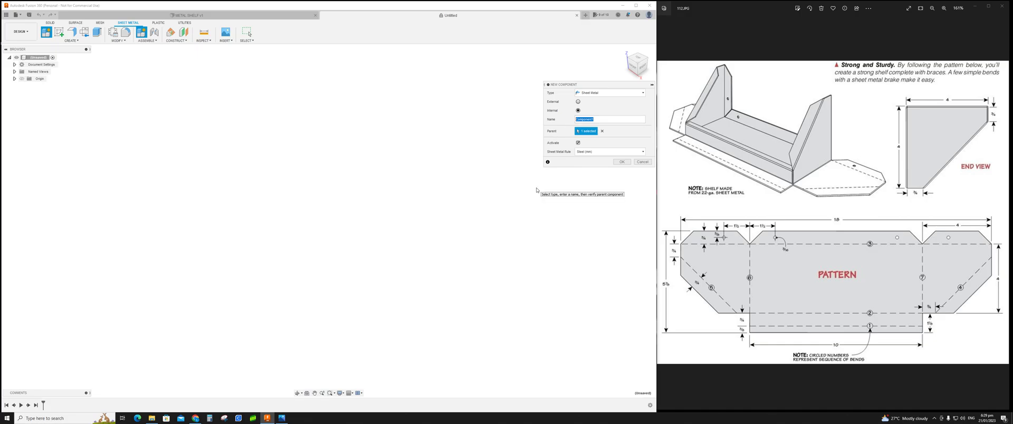
{"action": "type", "text": "Steel Shelf"}
{"action": "left_click", "coordinate": [627, 163]}
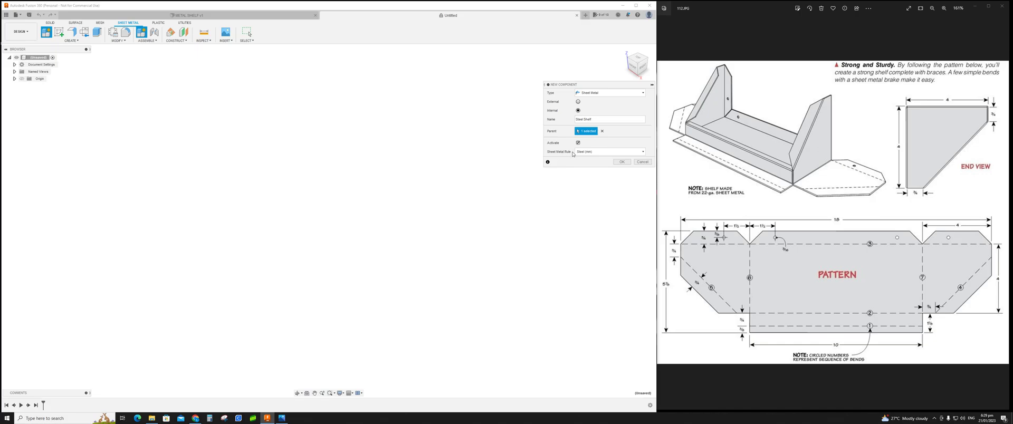
{"action": "left_click", "coordinate": [643, 152]}
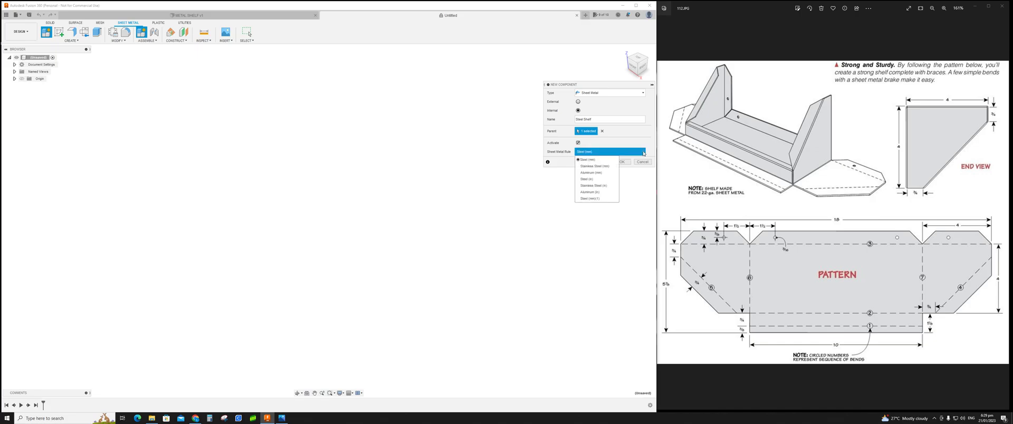
{"action": "left_click", "coordinate": [598, 193]}
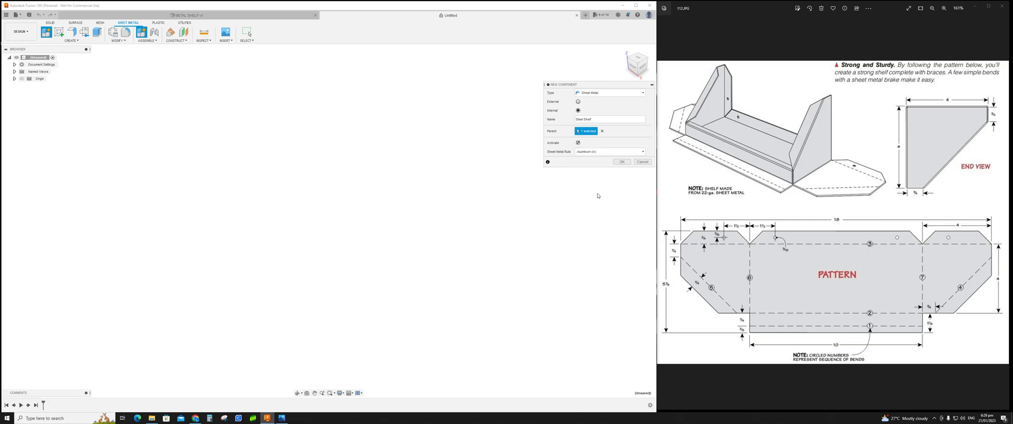
{"action": "left_click", "coordinate": [623, 162]}
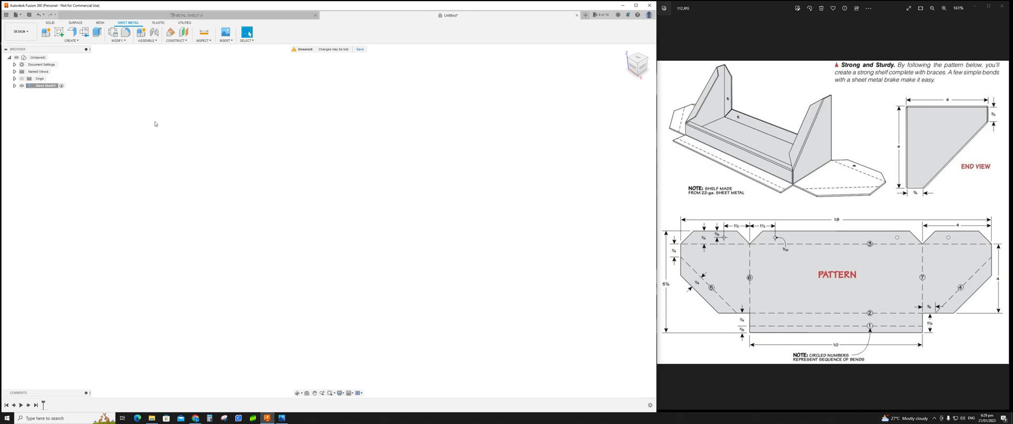
Step: Sketch a center-point rectangle 10 by 4 at the origin on the horizontal plane and finish the sketch
{"action": "left_click", "coordinate": [60, 33]}
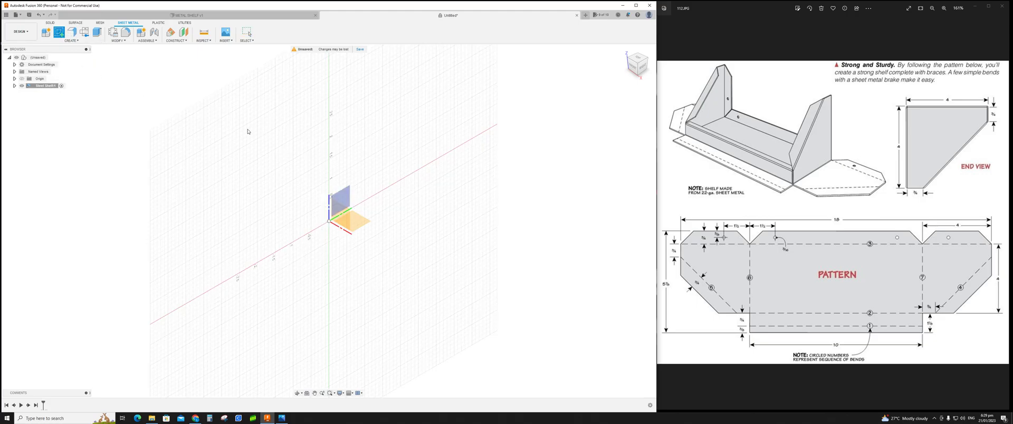
{"action": "left_click", "coordinate": [355, 220]}
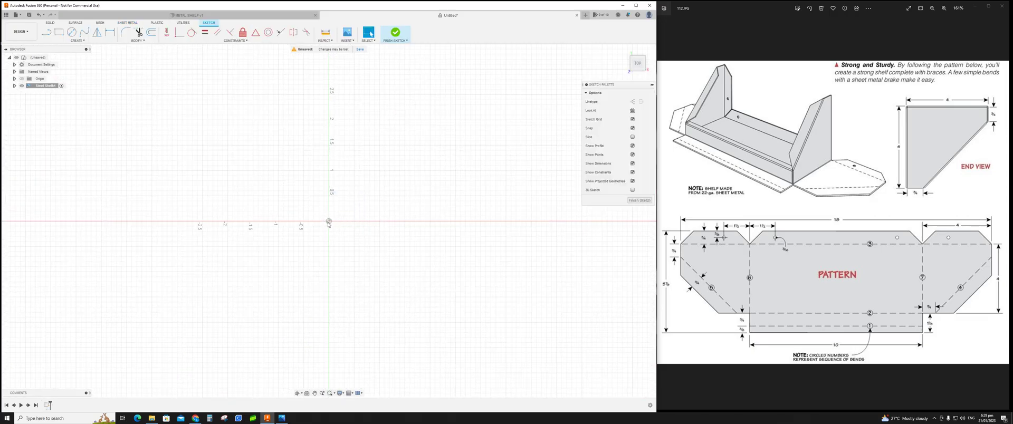
{"action": "left_click", "coordinate": [989, 7]}
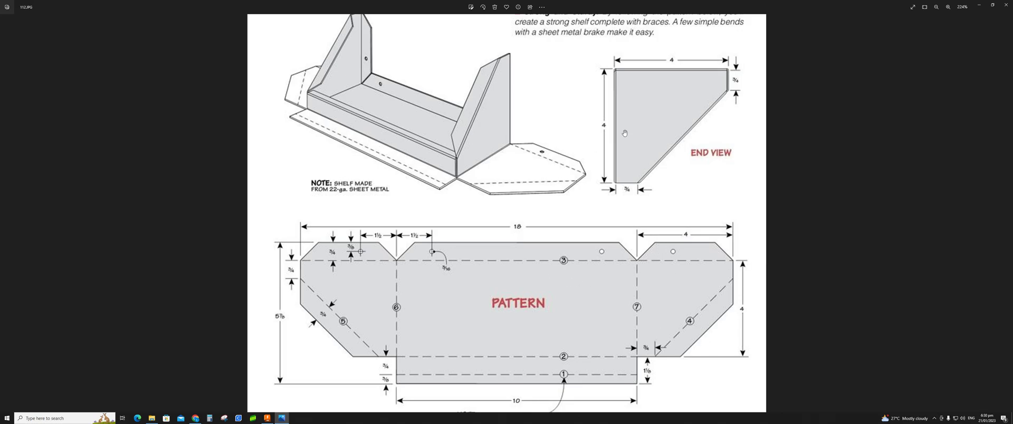
{"action": "left_click", "coordinate": [993, 4]}
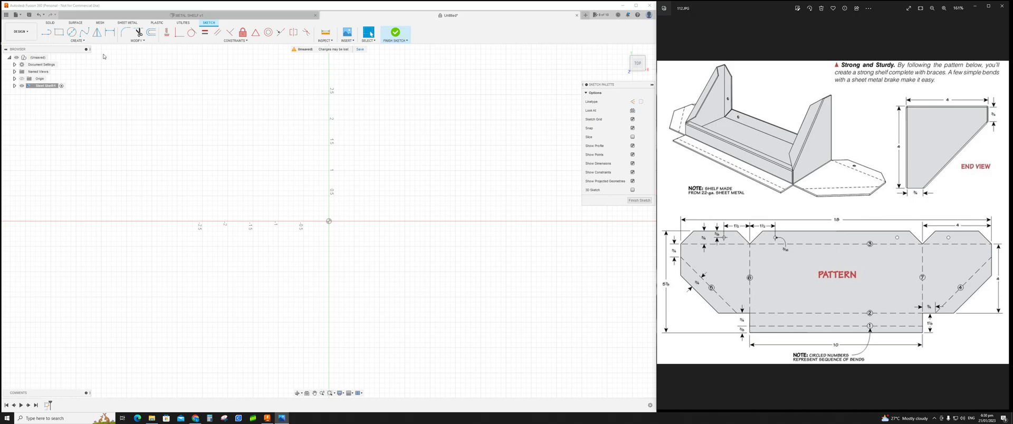
{"action": "left_click", "coordinate": [58, 32]}
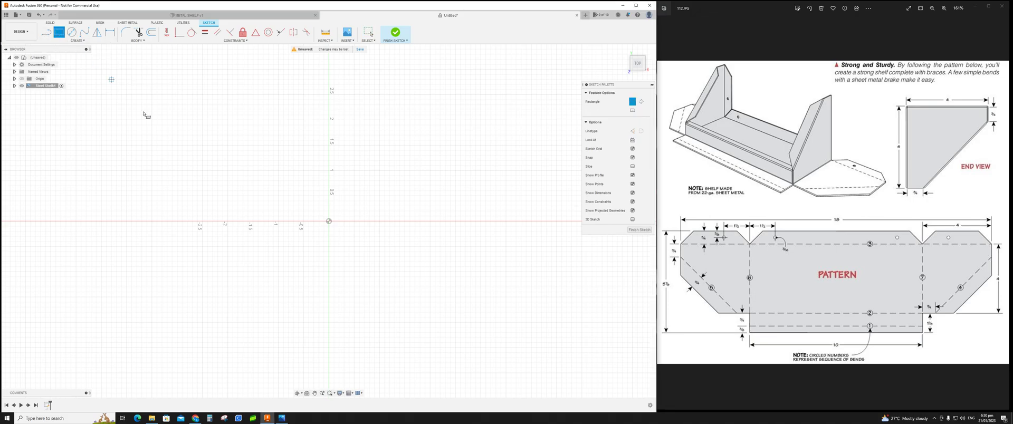
{"action": "left_click", "coordinate": [92, 42]}
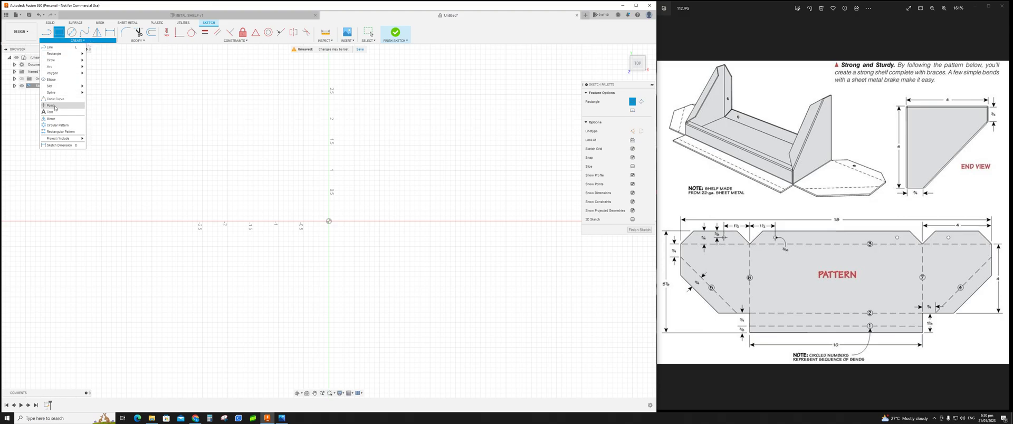
{"action": "mouse_move", "coordinate": [61, 53]}
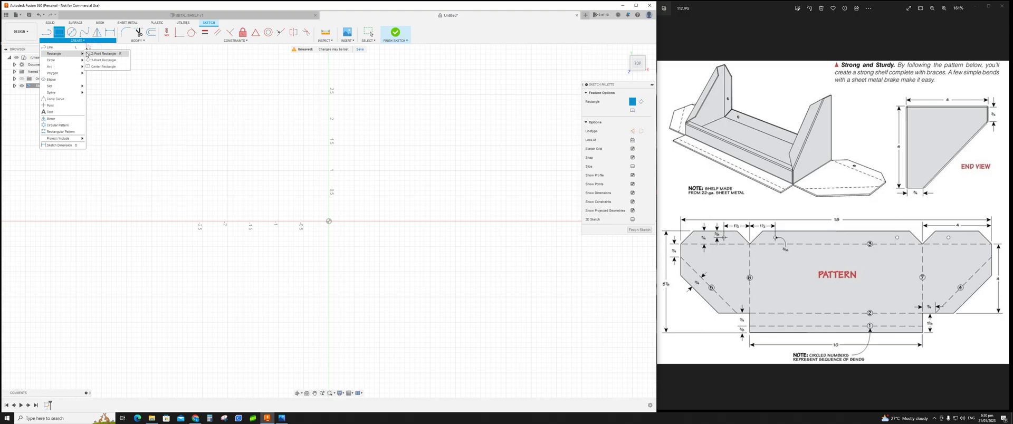
{"action": "left_click", "coordinate": [98, 54]}
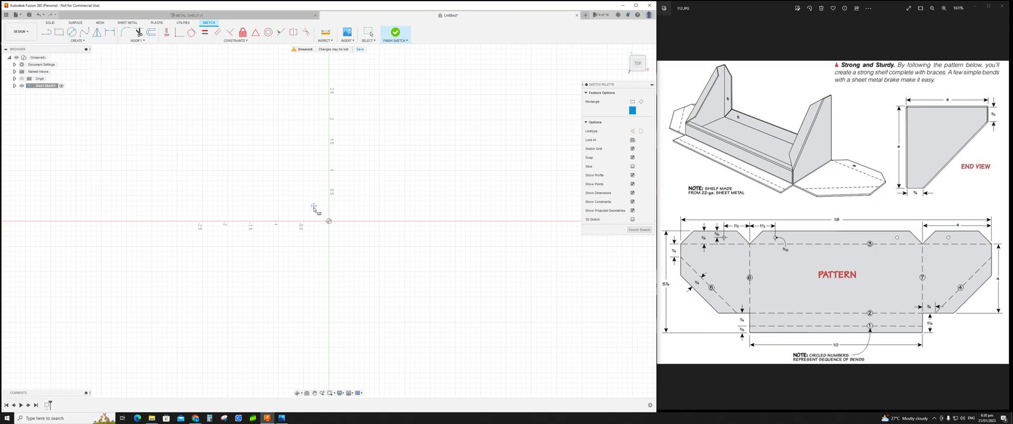
{"action": "left_click", "coordinate": [328, 222]}
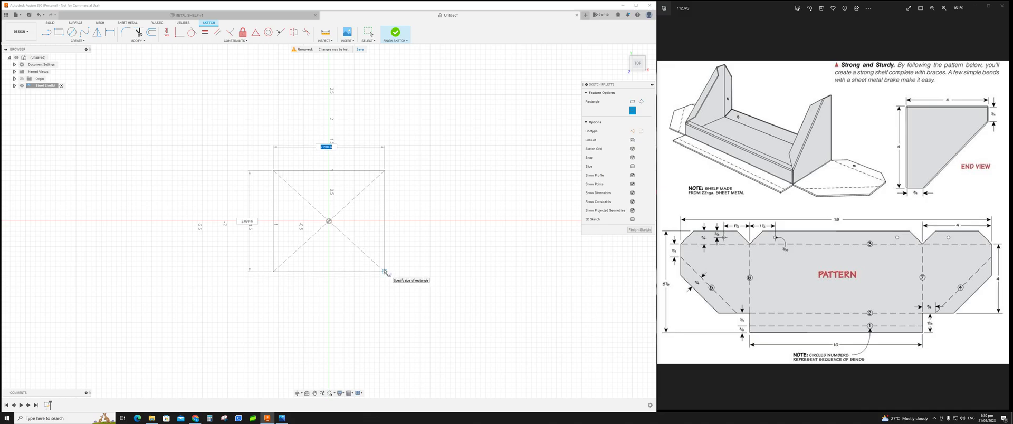
{"action": "type", "text": "10"}
{"action": "key", "text": "Tab"}
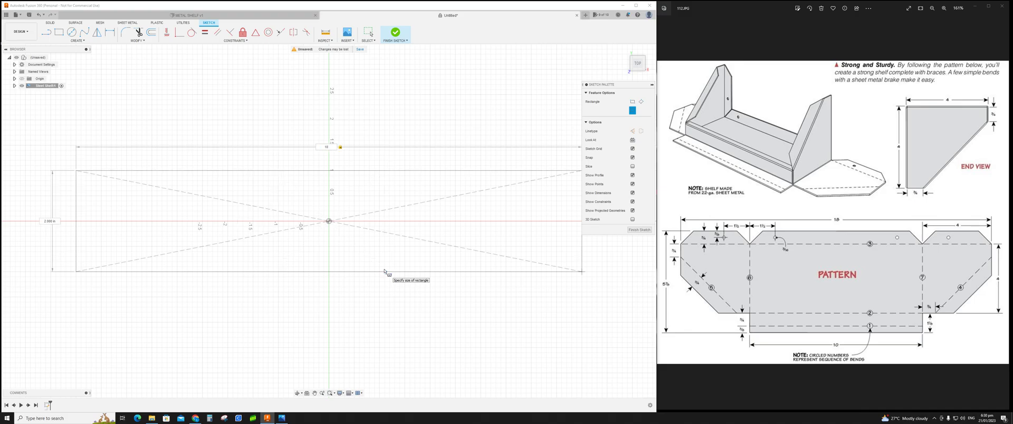
{"action": "key", "text": "Tab"}
{"action": "type", "text": "4"}
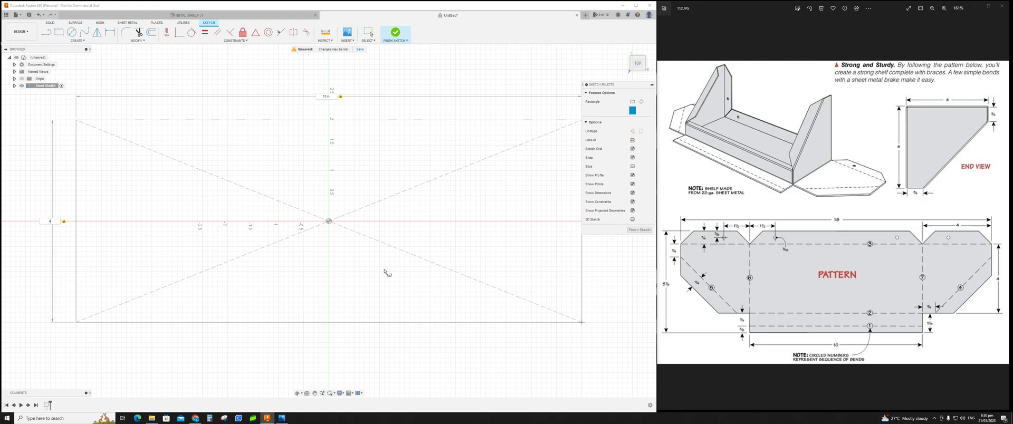
{"action": "key", "text": "Return"}
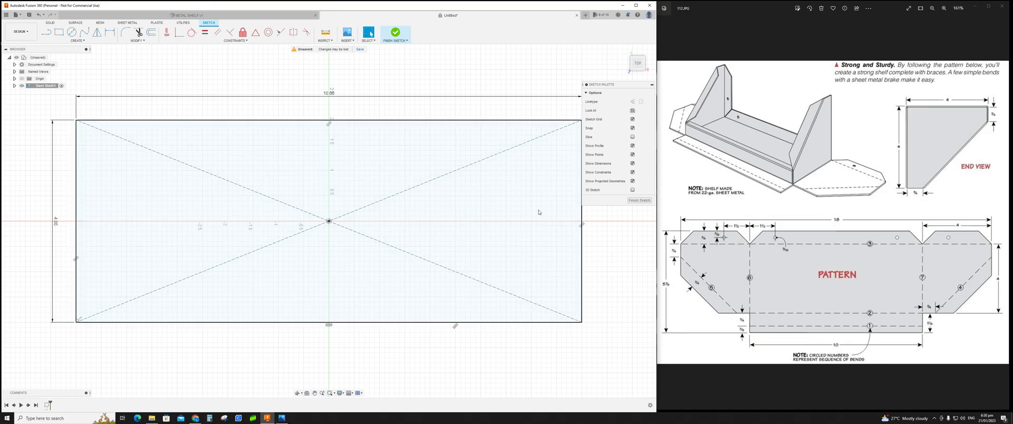
{"action": "left_click", "coordinate": [639, 201]}
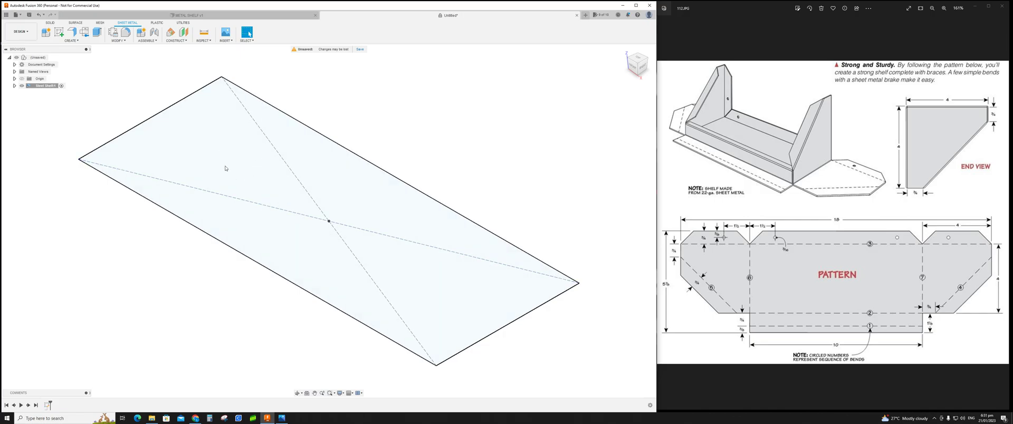
Step: Create a Flange from the rectangle profile to form the flat shelf plate
{"action": "left_click", "coordinate": [72, 33]}
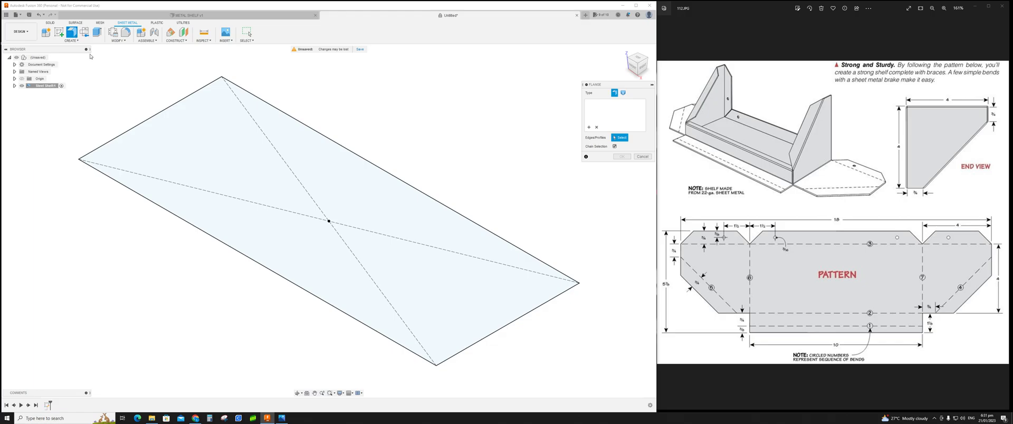
{"action": "left_click", "coordinate": [287, 169]}
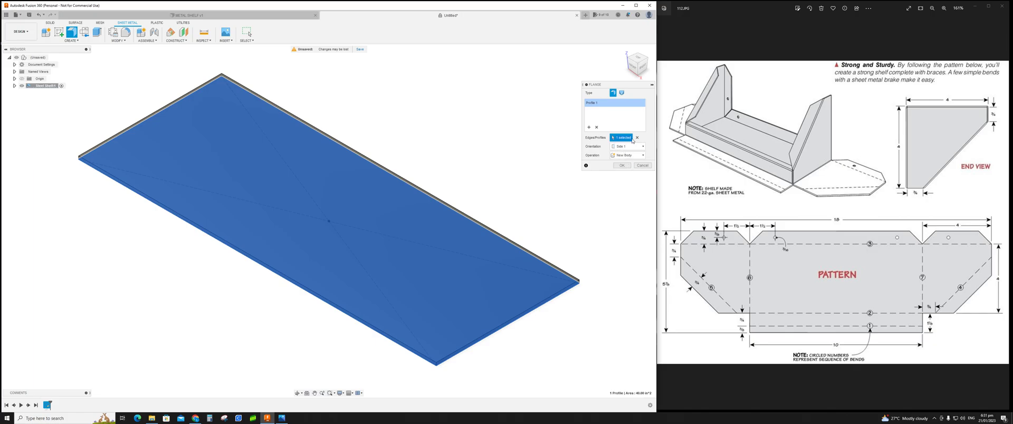
{"action": "left_click", "coordinate": [622, 166]}
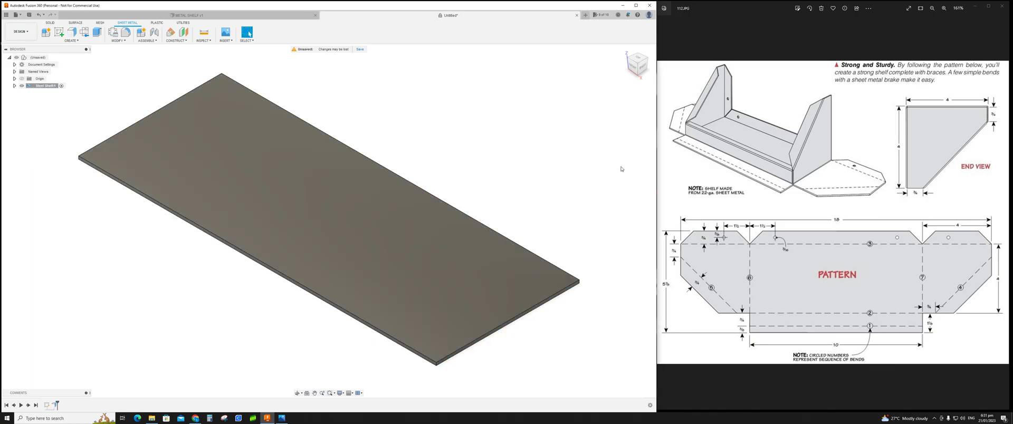
Step: Inspect the plate from above and compare it with the reference pattern drawing
{"action": "middle_click_drag", "start_coordinate": [330, 242], "coordinate": [353, 247], "text": "shift"}
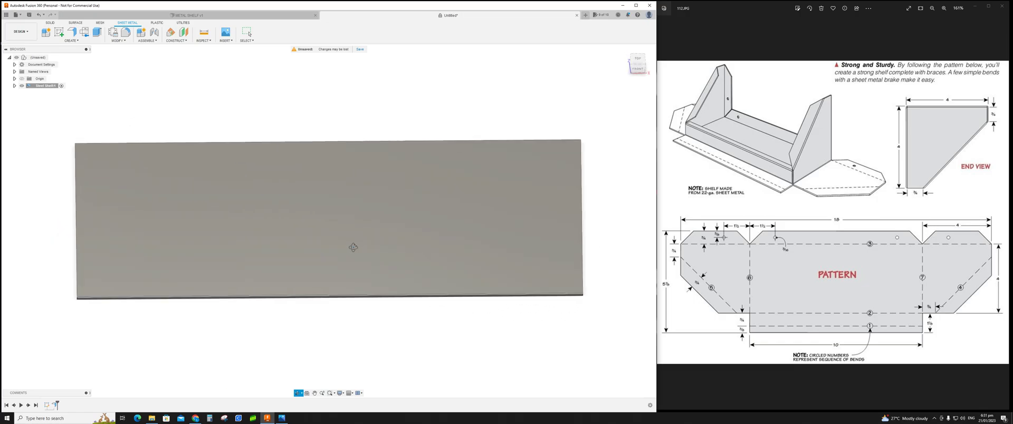
{"action": "scroll", "coordinate": [353, 248], "scroll_direction": "down", "scroll_amount": 3}
{"action": "middle_click_drag", "start_coordinate": [369, 216], "coordinate": [448, 235]}
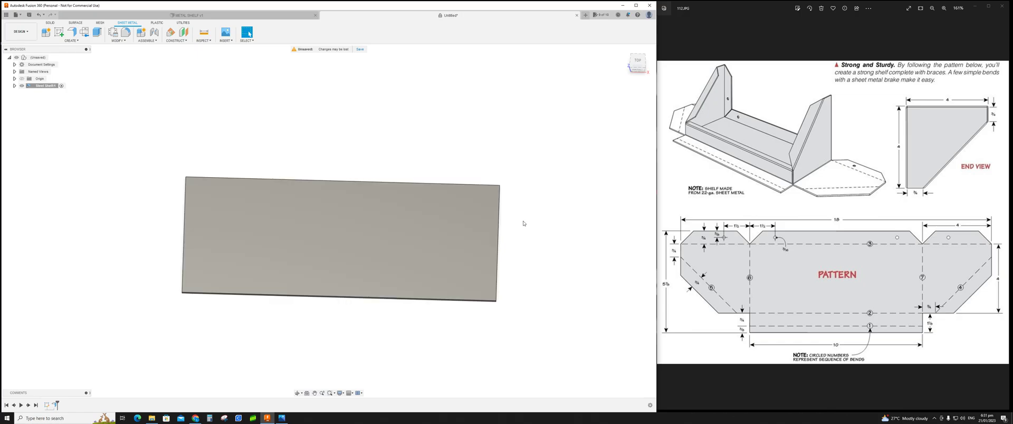
{"action": "middle_click_drag", "start_coordinate": [554, 226], "coordinate": [538, 238]}
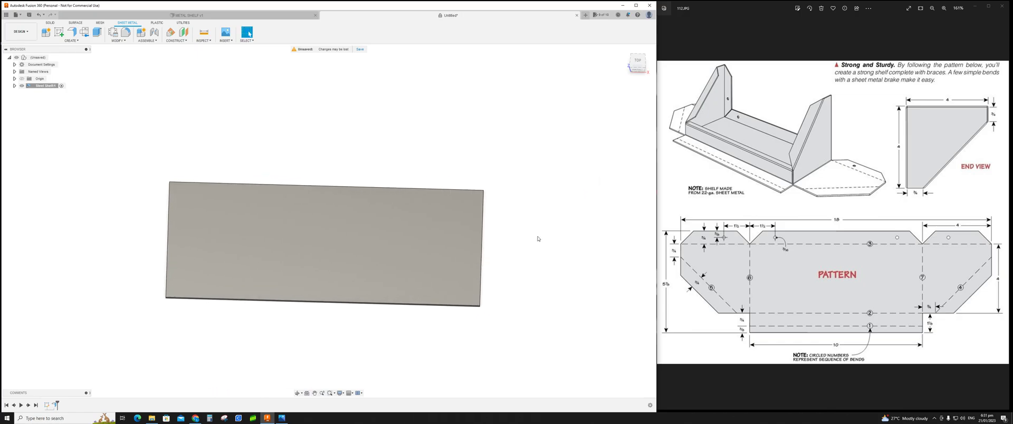
{"action": "left_click", "coordinate": [988, 4]}
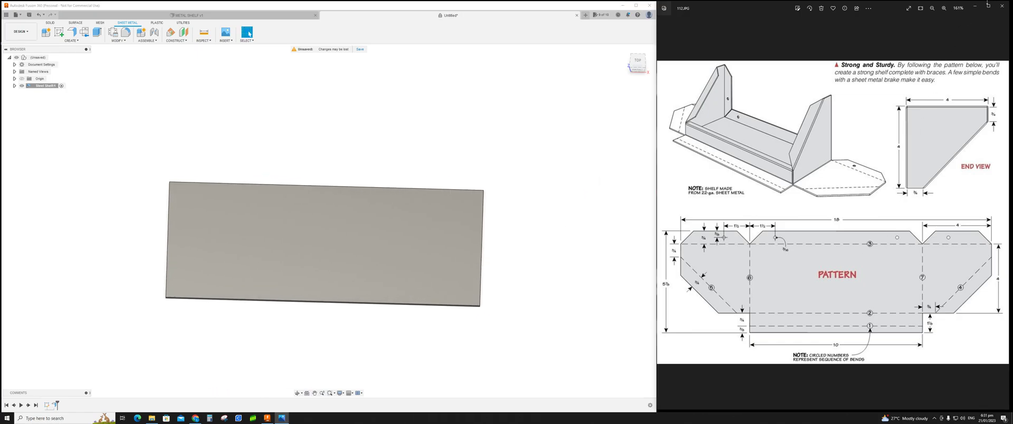
{"action": "left_click", "coordinate": [988, 5]}
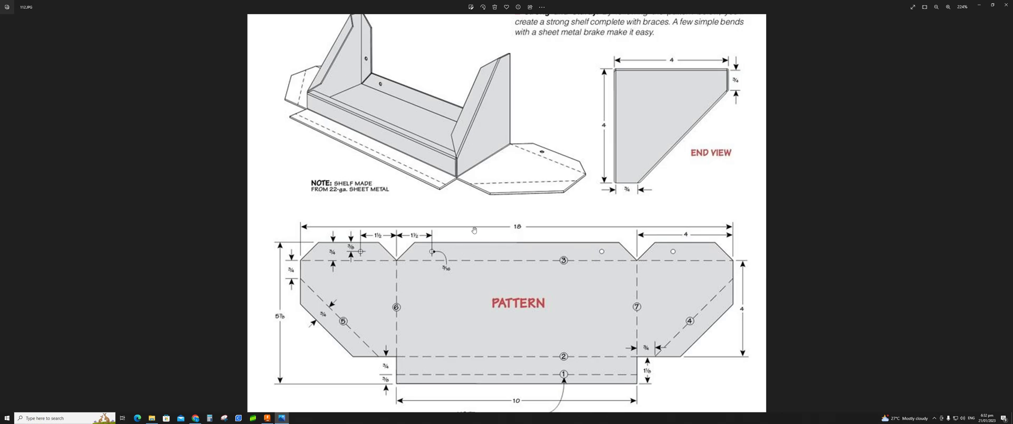
{"action": "left_click", "coordinate": [992, 4]}
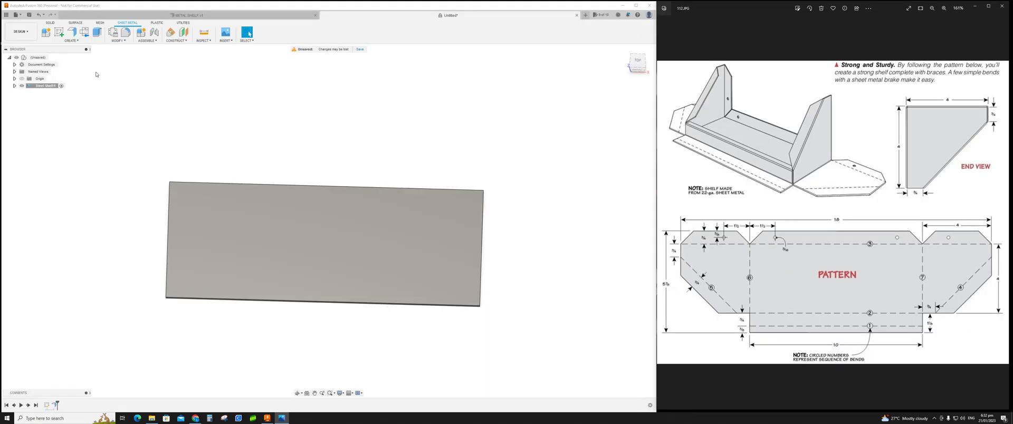
Step: Add a 4 in flange at 90° along one short edge of the shelf plate
{"action": "left_click", "coordinate": [72, 33]}
{"action": "middle_click_drag", "start_coordinate": [491, 227], "coordinate": [489, 211], "text": "shift"}
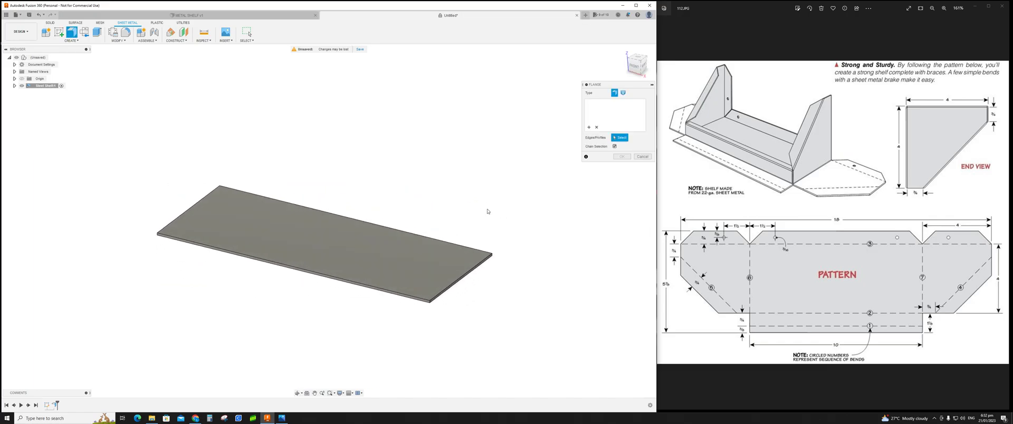
{"action": "left_click", "coordinate": [467, 273]}
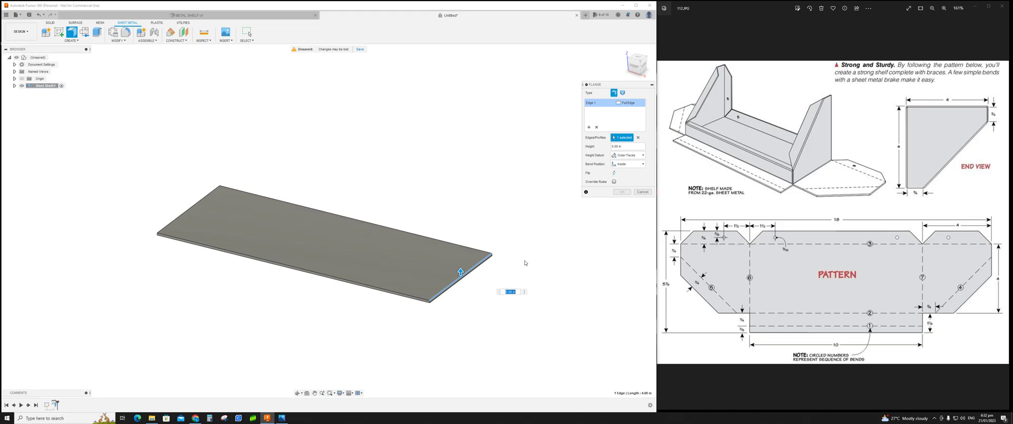
{"action": "key", "text": "Return"}
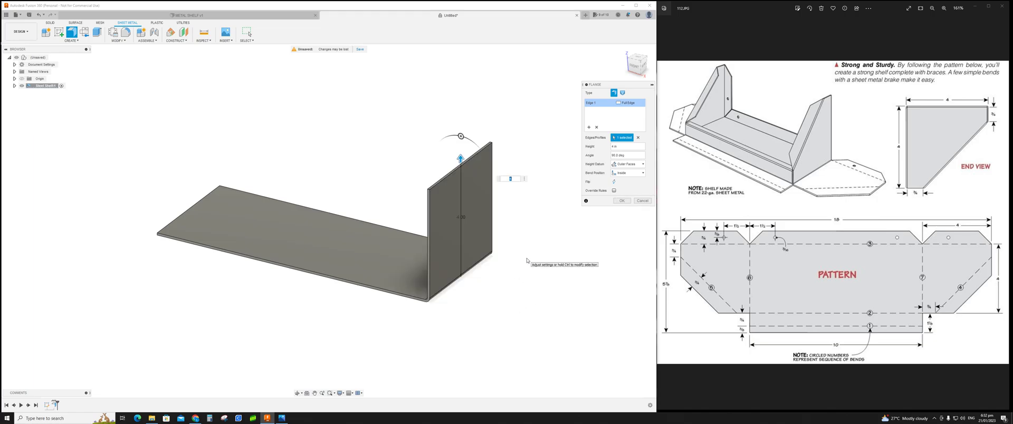
{"action": "key", "text": "Return"}
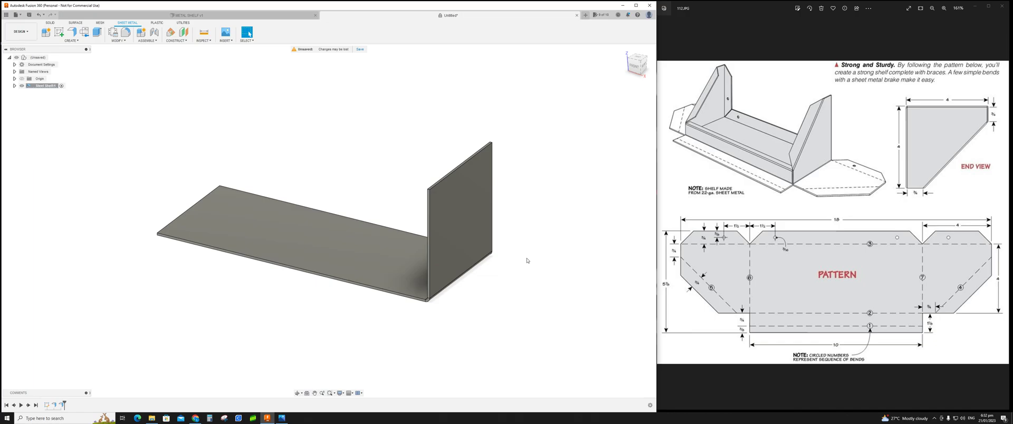
Step: Add a matching 4 in flange along the opposite short edge of the plate
{"action": "middle_click_drag", "start_coordinate": [342, 318], "coordinate": [375, 318], "text": "shift"}
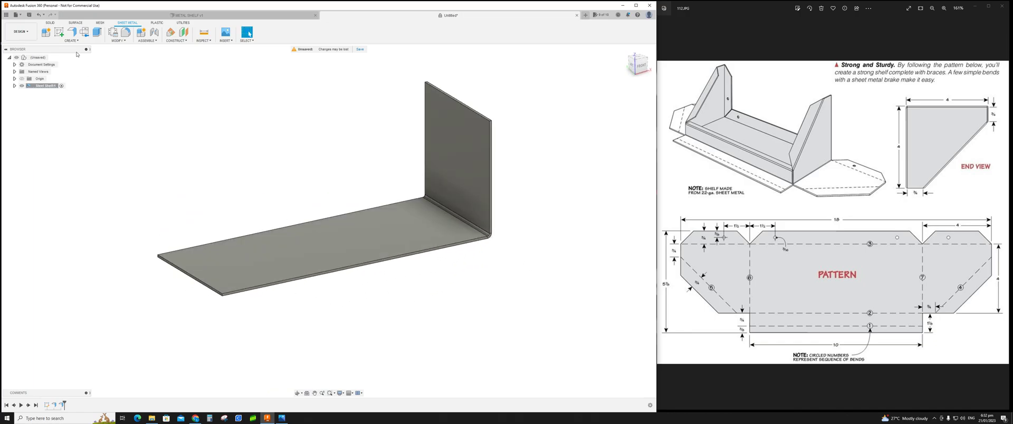
{"action": "left_click", "coordinate": [72, 33]}
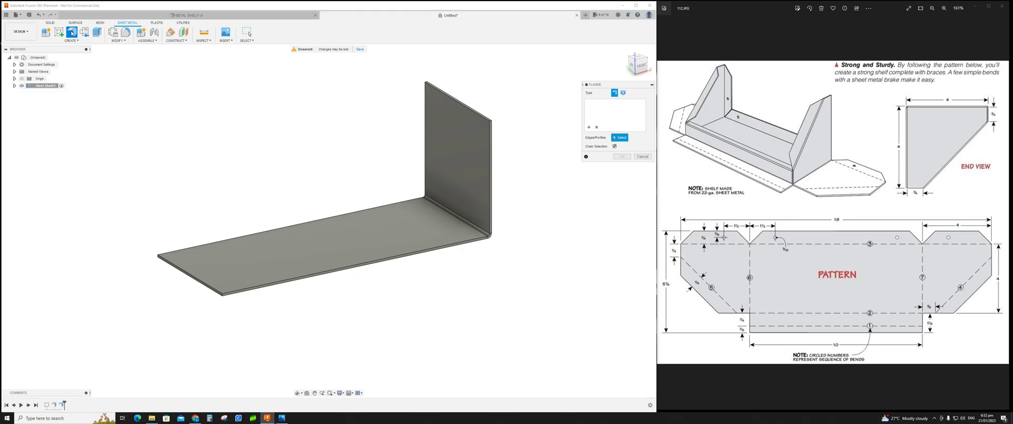
{"action": "left_click", "coordinate": [184, 272]}
{"action": "type", "text": "4"}
{"action": "key", "text": "Return"}
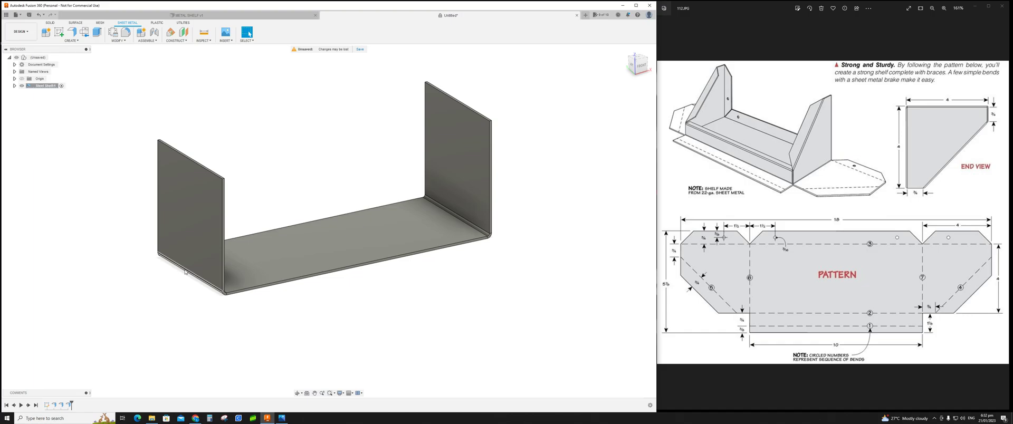
Step: Compare the two-flange shelf with the enlarged reference pattern drawing
{"action": "middle_click_drag", "start_coordinate": [377, 323], "coordinate": [333, 317], "text": "shift"}
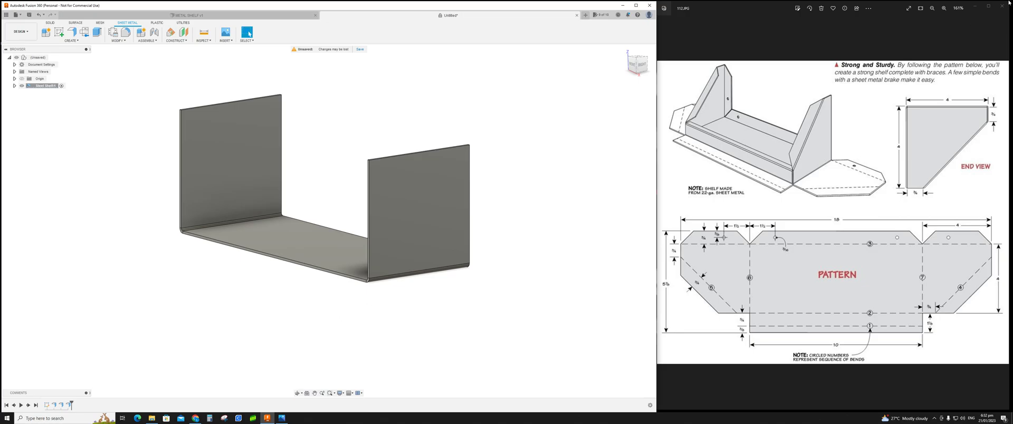
{"action": "left_click", "coordinate": [989, 6]}
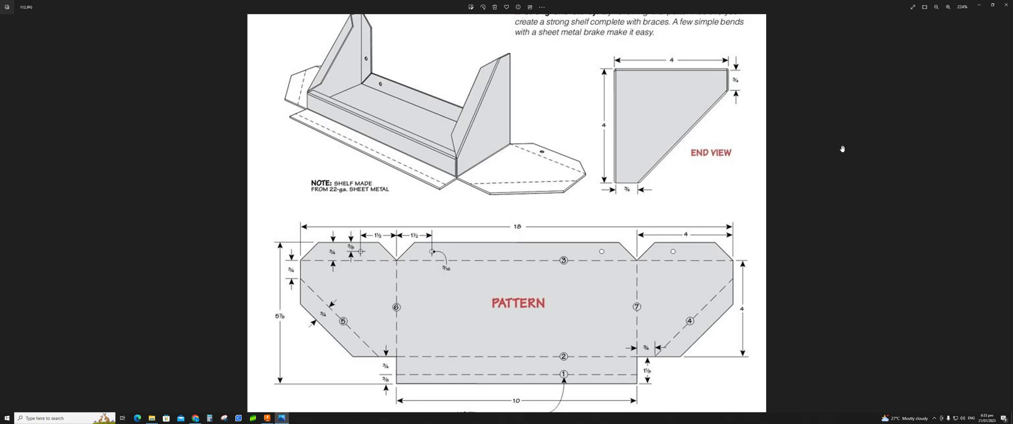
{"action": "left_click", "coordinate": [993, 4]}
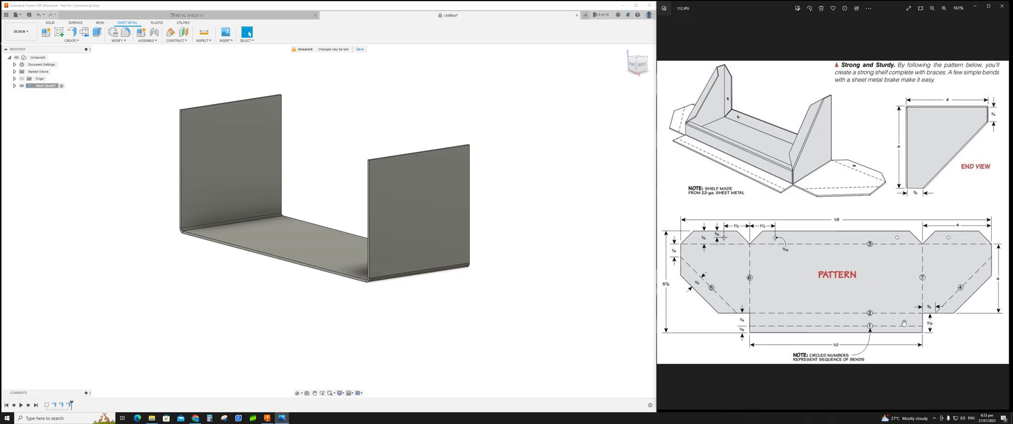
Step: Start a sketch on the end flange face and draw a diagonal line from its side edge to its top edge
{"action": "middle_click_drag", "start_coordinate": [539, 283], "coordinate": [479, 262], "text": "shift"}
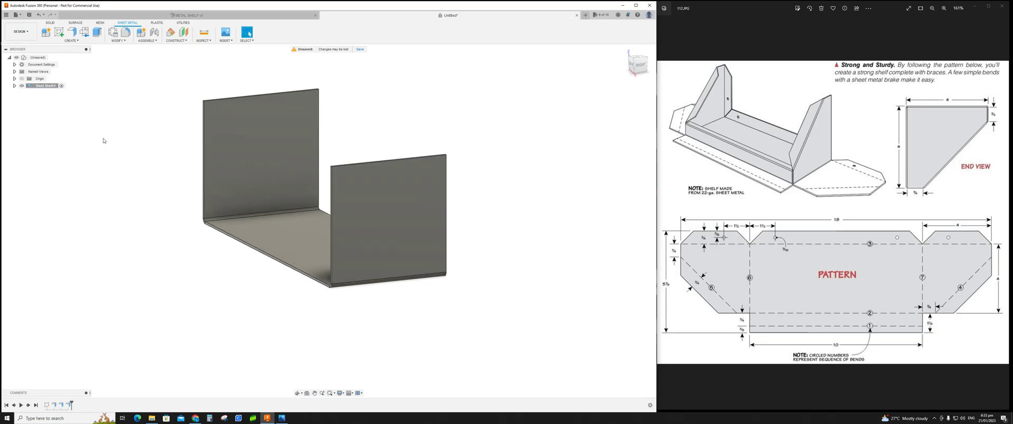
{"action": "left_click", "coordinate": [61, 34]}
{"action": "left_click", "coordinate": [380, 215]}
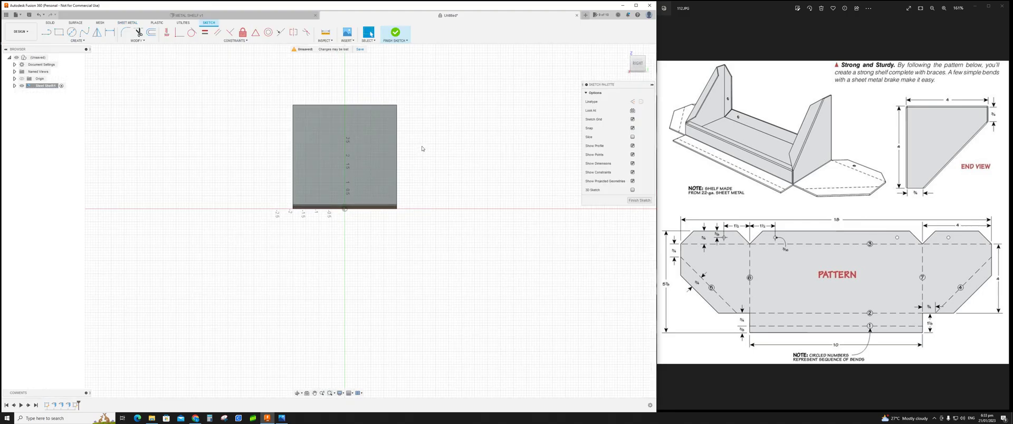
{"action": "scroll", "coordinate": [423, 141], "scroll_direction": "up", "scroll_amount": 4}
{"action": "middle_click_drag", "start_coordinate": [411, 147], "coordinate": [452, 211]}
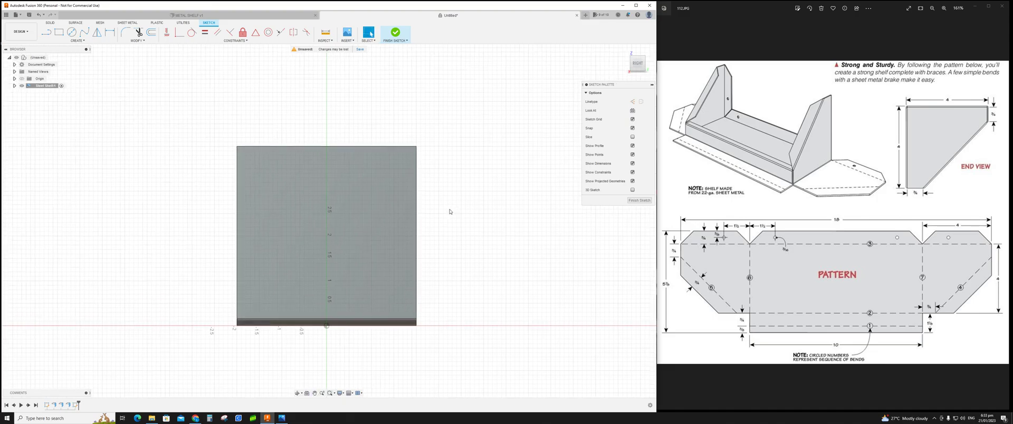
{"action": "left_click", "coordinate": [46, 33]}
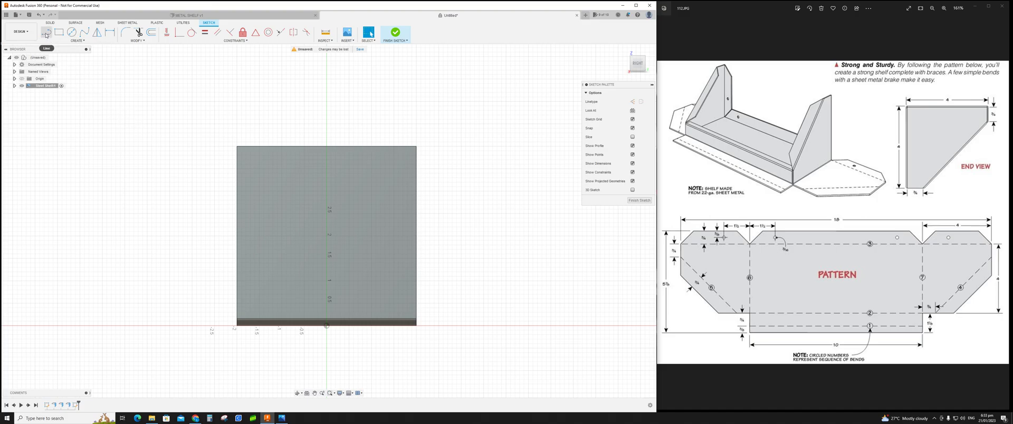
{"action": "key", "text": "l"}
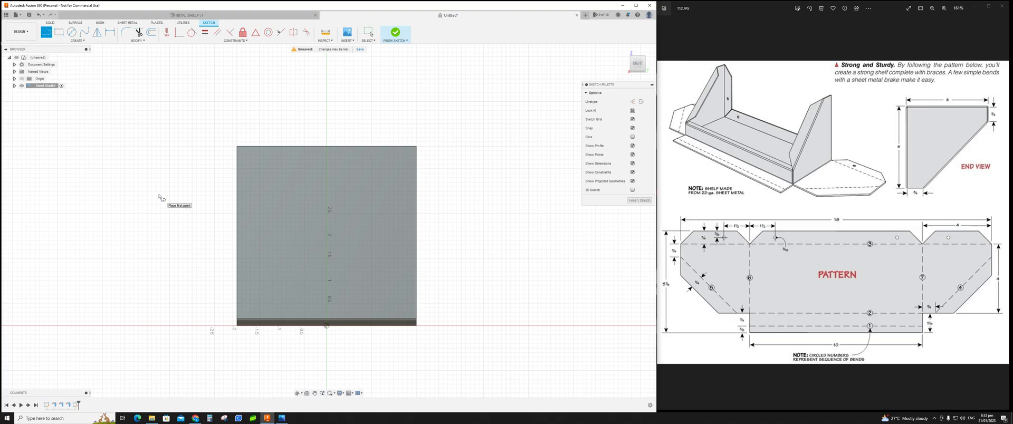
{"action": "left_click", "coordinate": [237, 287]}
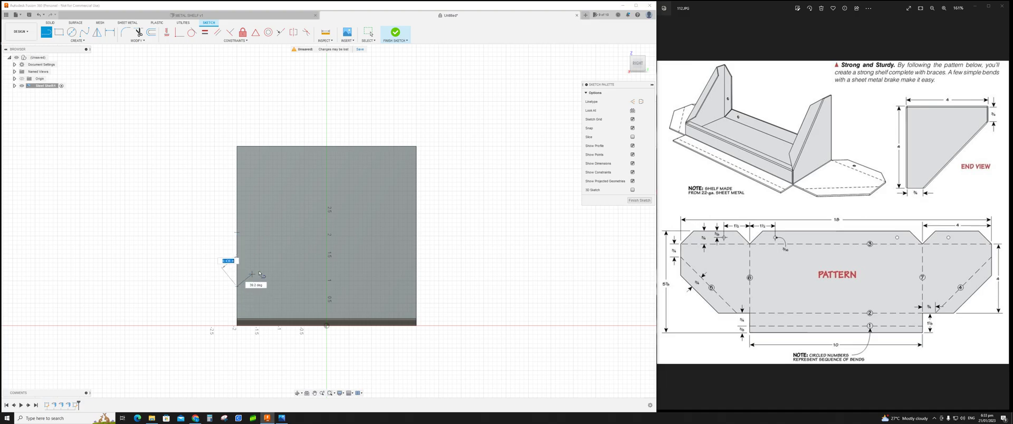
{"action": "left_click", "coordinate": [370, 147]}
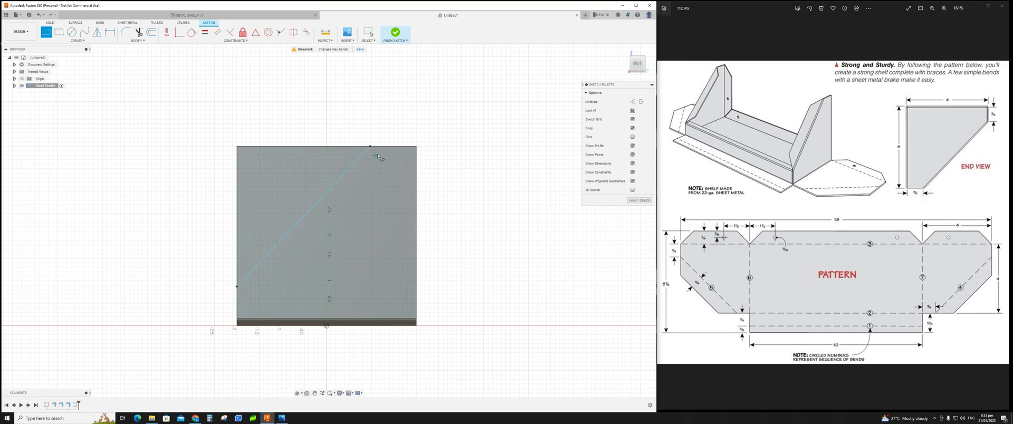
Step: Dimension the diagonal's lower endpoint 0.85 above the flange's bottom edge
{"action": "key", "text": "d"}
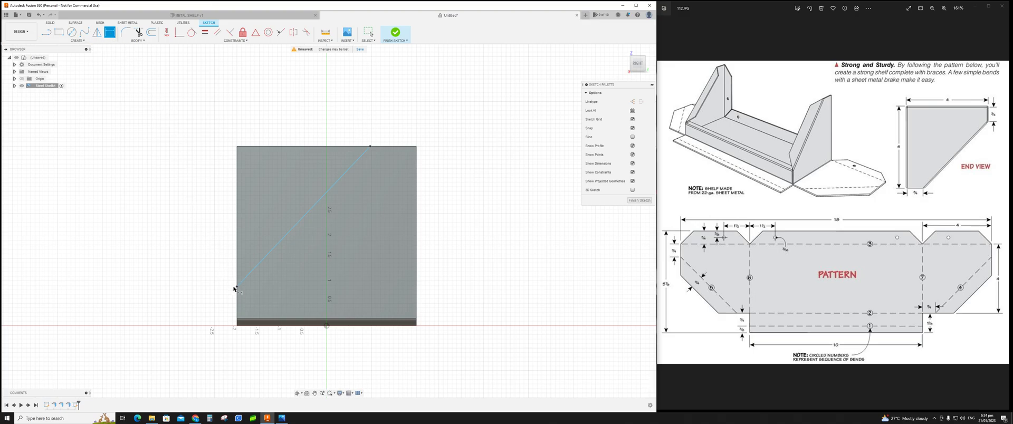
{"action": "left_click", "coordinate": [240, 326]}
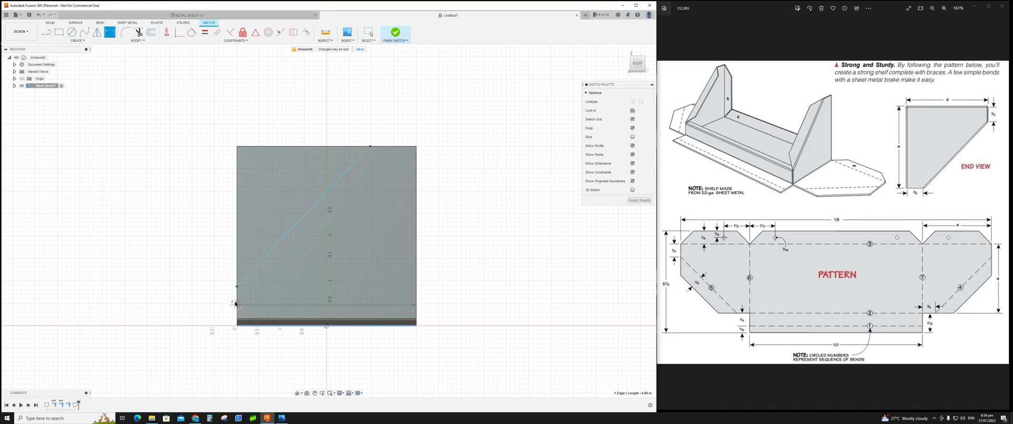
{"action": "left_click", "coordinate": [237, 287]}
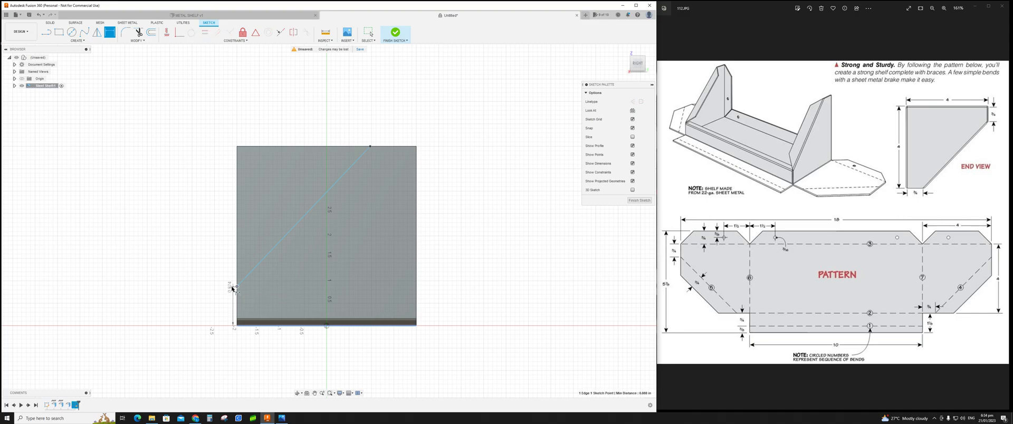
{"action": "left_click", "coordinate": [205, 305]}
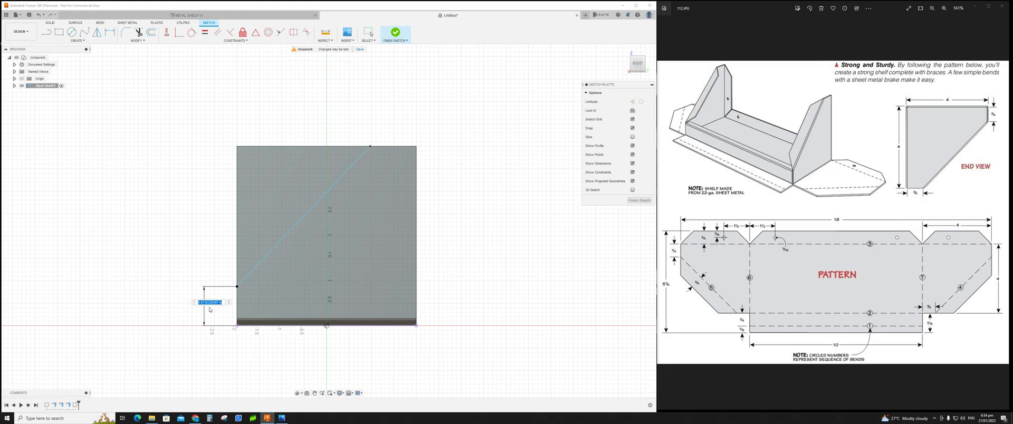
{"action": "key", "text": "BackSpace"}
{"action": "type", "text": ".85"}
{"action": "key", "text": "Return"}
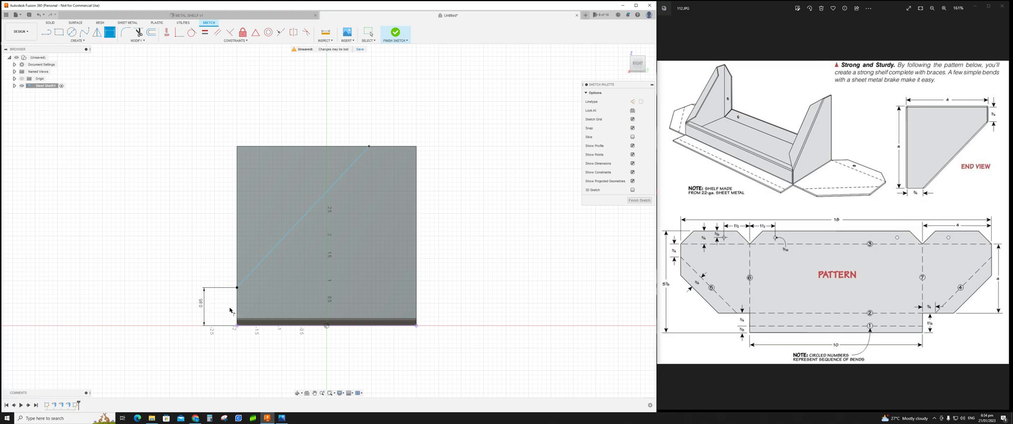
Step: Dimension the diagonal's upper endpoint 0.75 from the flange's outer edge and finish the sketch
{"action": "left_click", "coordinate": [414, 152]}
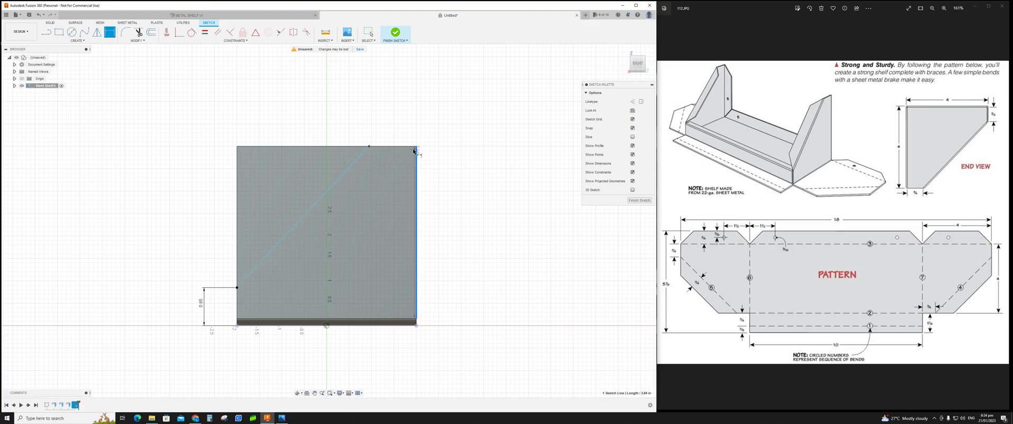
{"action": "left_click", "coordinate": [370, 146]}
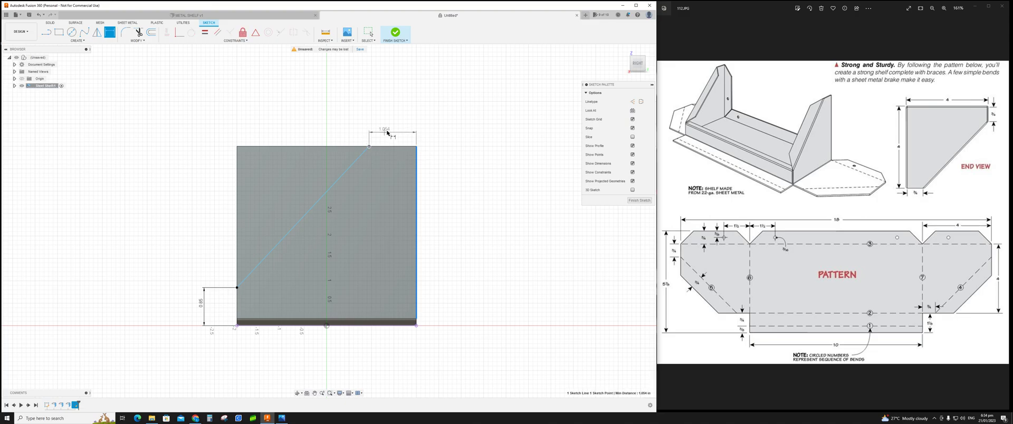
{"action": "left_click", "coordinate": [393, 124]}
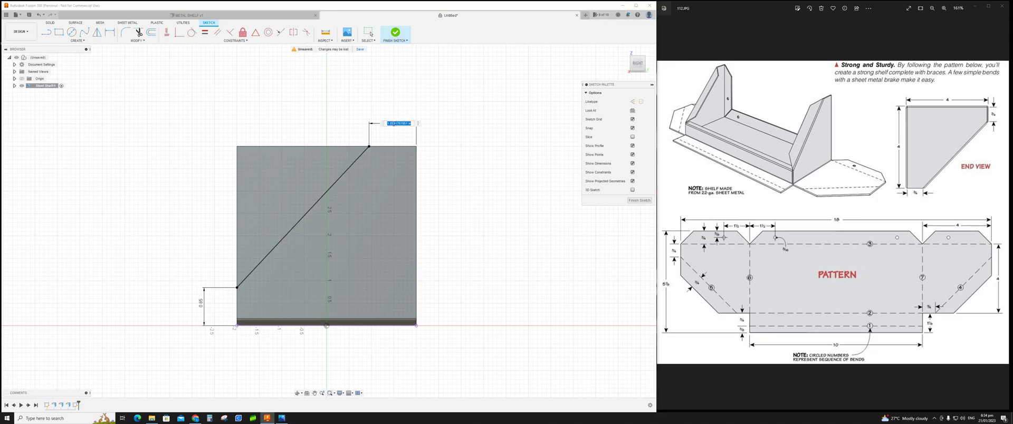
{"action": "key", "text": "BackSpace"}
{"action": "key", "text": "Return"}
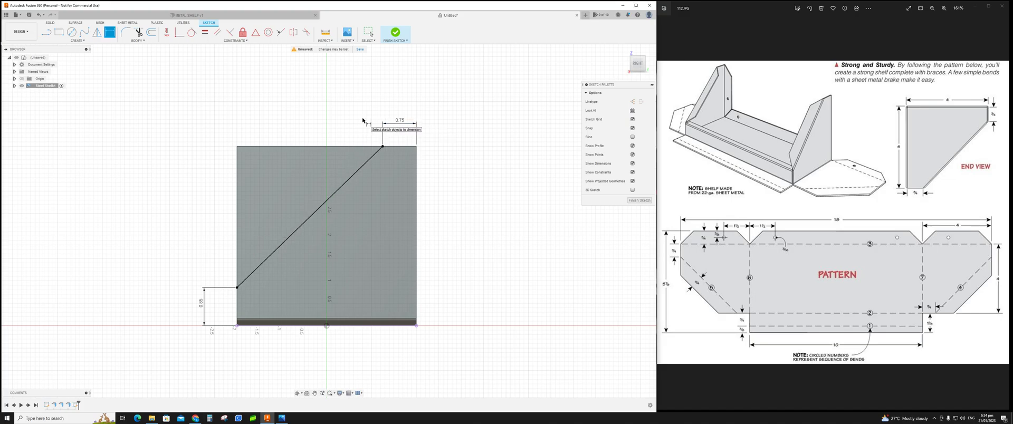
{"action": "left_click", "coordinate": [639, 201]}
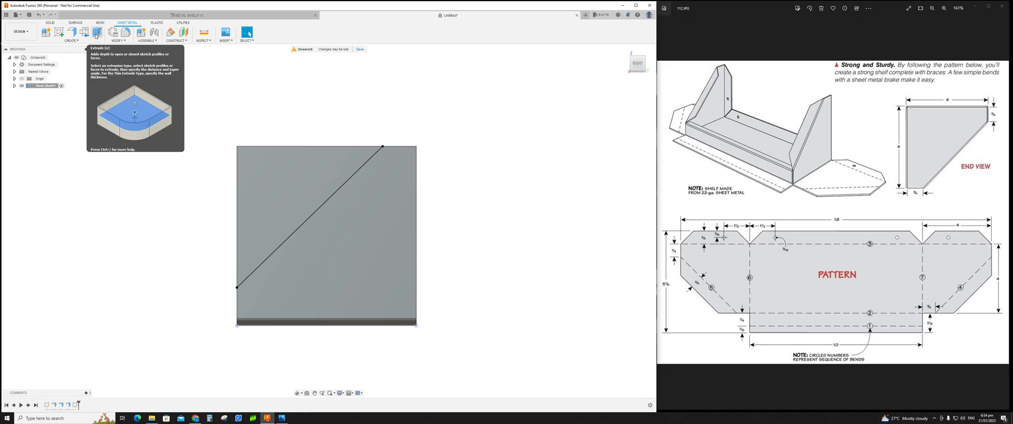
Step: Extrude-cut the triangular corner profile through both end flanges to shape the angled braces
{"action": "left_click", "coordinate": [97, 35]}
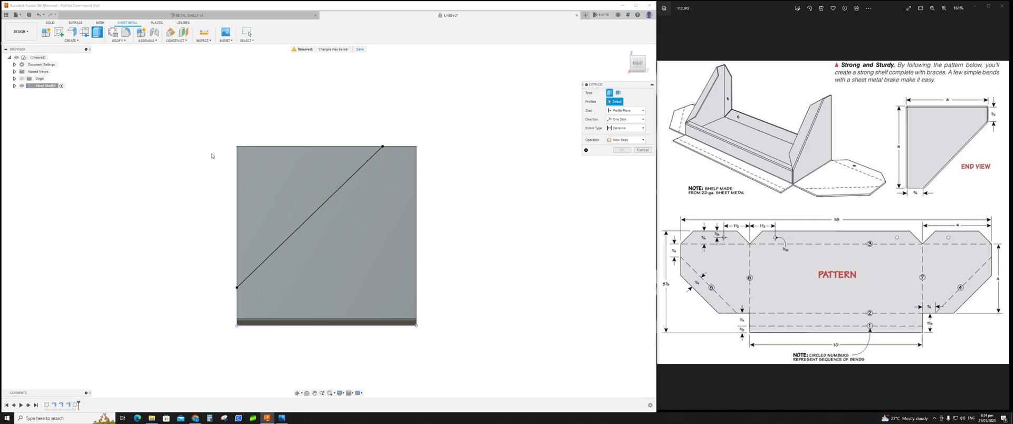
{"action": "left_click", "coordinate": [257, 171]}
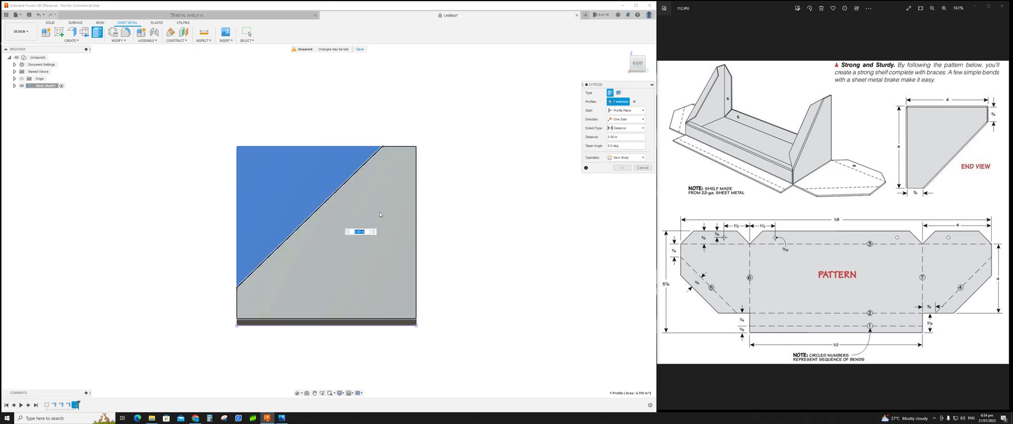
{"action": "middle_click_drag", "start_coordinate": [457, 213], "coordinate": [414, 181], "text": "shift"}
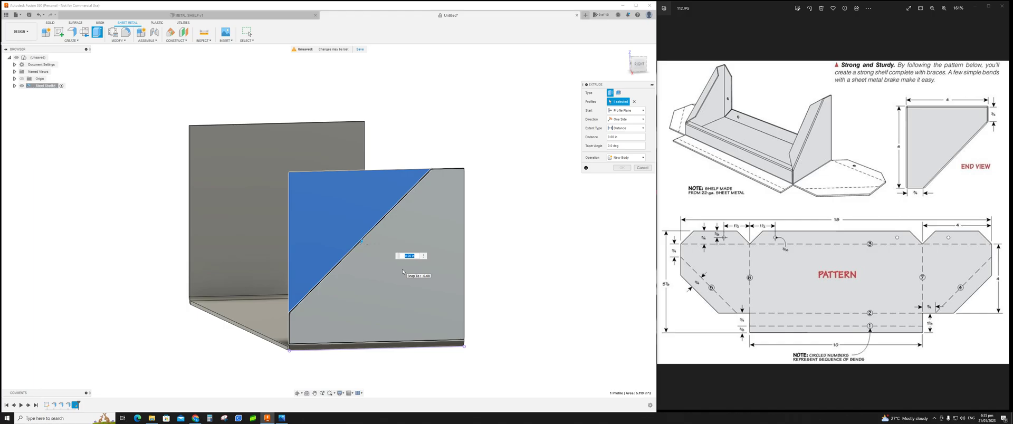
{"action": "key", "text": "BackSpace"}
{"action": "key", "text": "Return"}
{"action": "mouse_move", "coordinate": [403, 272]}
{"action": "middle_mouse_down", "text": "shift"}
{"action": "mouse_move", "coordinate": [389, 267]}
{"action": "mouse_move", "coordinate": [450, 264]}
{"action": "mouse_move", "coordinate": [447, 247]}
{"action": "mouse_move", "coordinate": [402, 269]}
{"action": "middle_mouse_up", "text": "shift"}
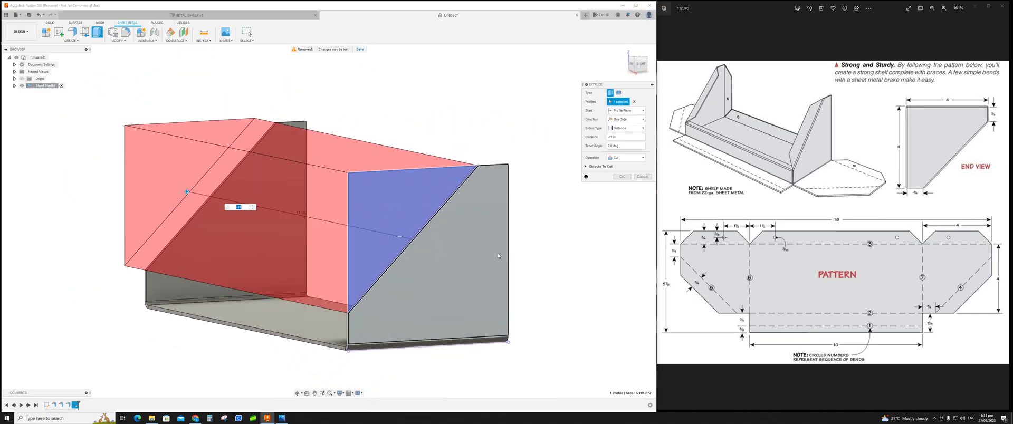
{"action": "left_click", "coordinate": [621, 178]}
Step: Compare the braced shelf with the enlarged reference pattern drawing
{"action": "middle_click_drag", "start_coordinate": [561, 244], "coordinate": [528, 254], "text": "shift"}
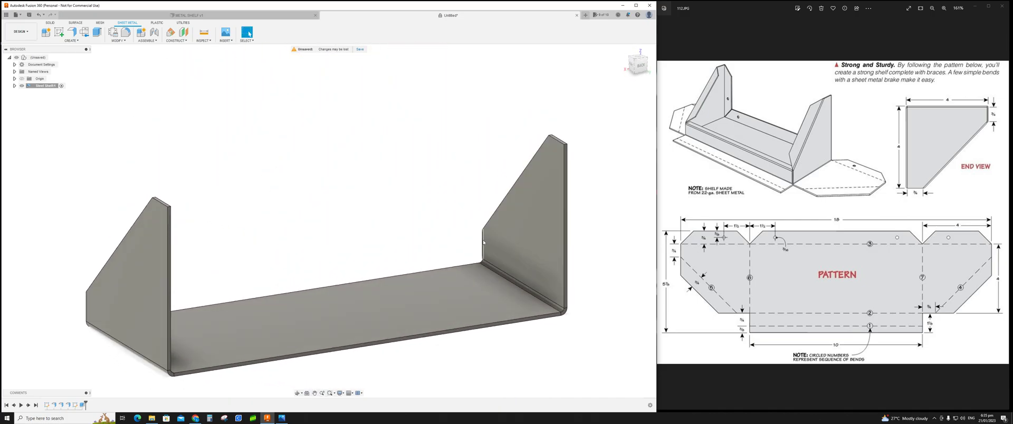
{"action": "left_click", "coordinate": [989, 6]}
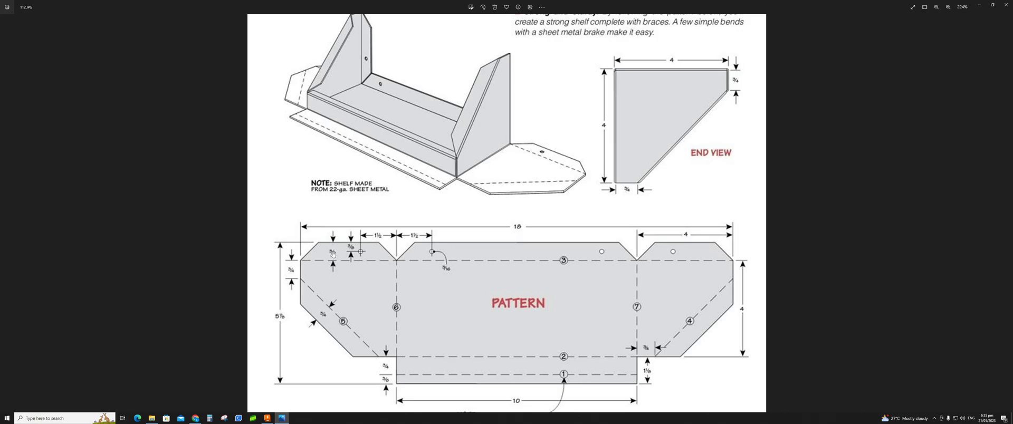
{"action": "left_click", "coordinate": [992, 5]}
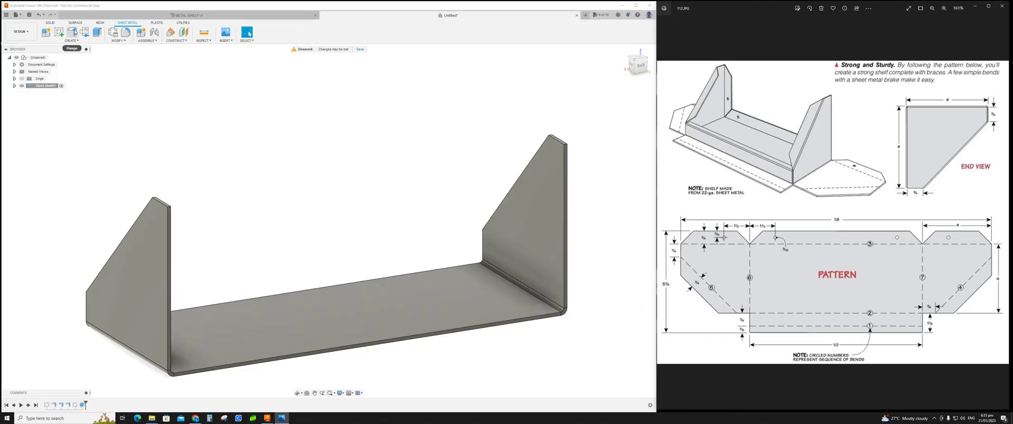
{"action": "left_click", "coordinate": [73, 33]}
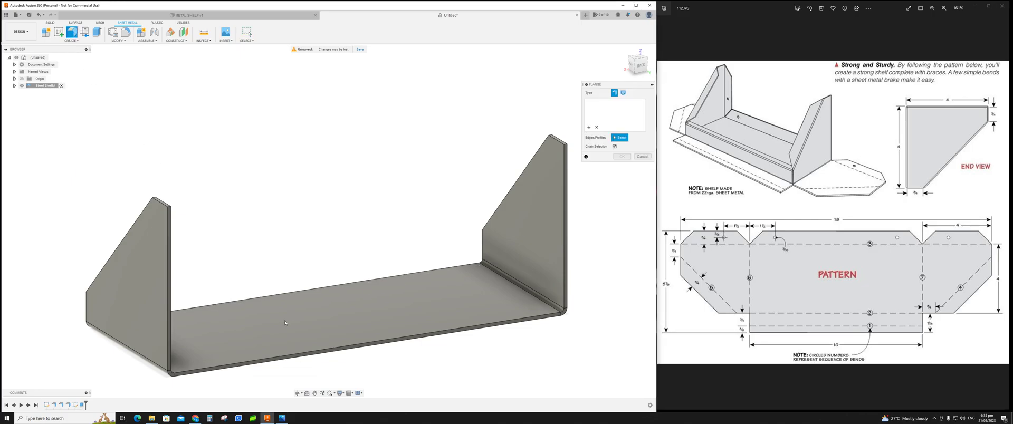
{"action": "left_click", "coordinate": [306, 355]}
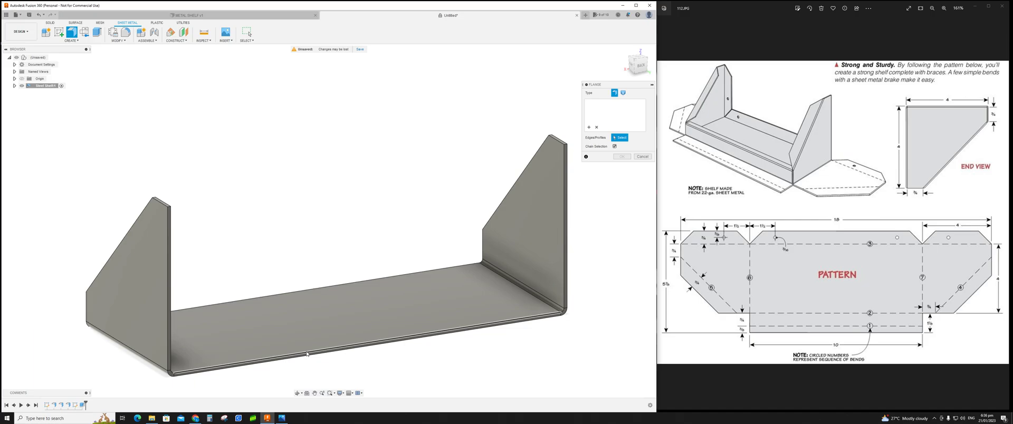
{"action": "left_click", "coordinate": [172, 298]}
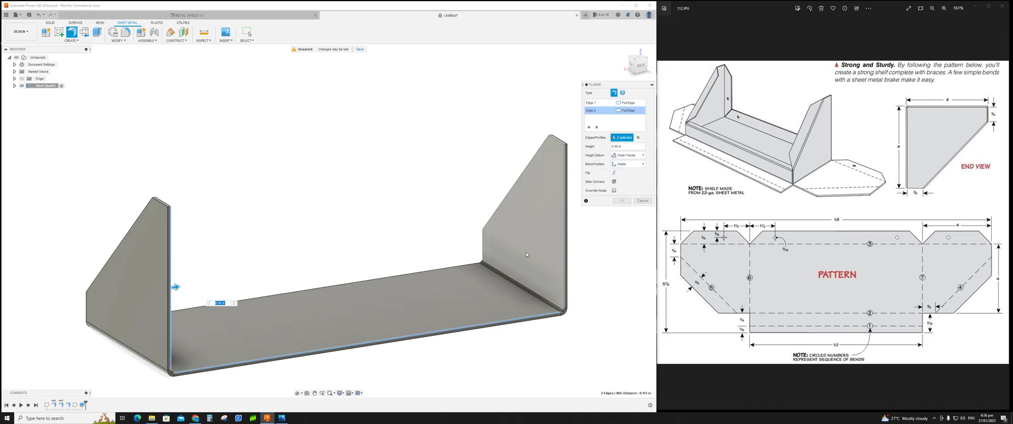
{"action": "left_click", "coordinate": [565, 252]}
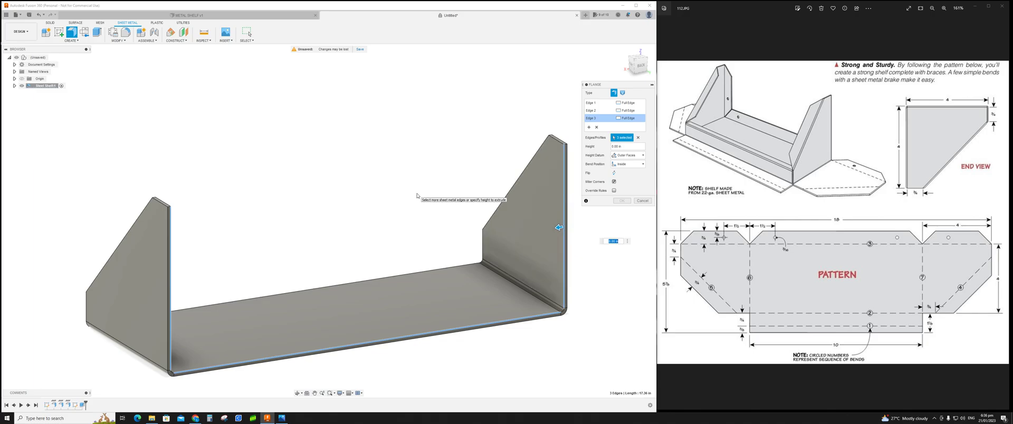
{"action": "key", "text": "BackSpace"}
{"action": "type", "text": "5"}
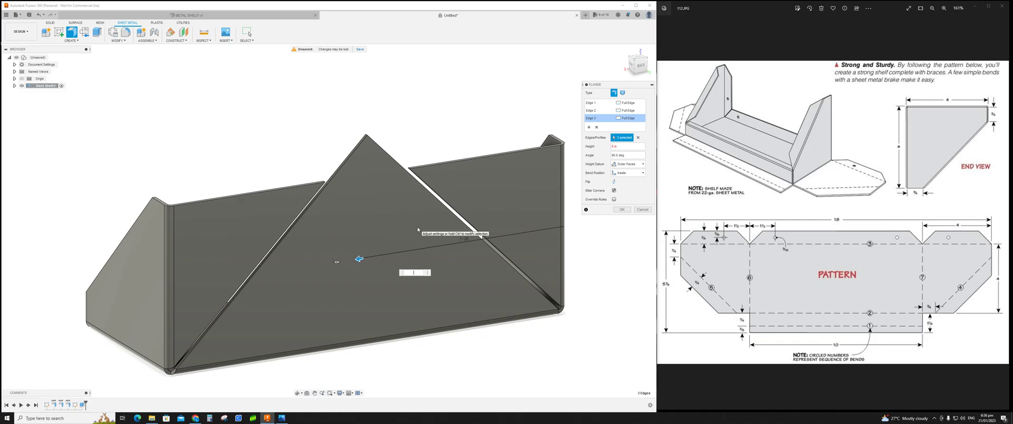
{"action": "type", "text": "0.7"}
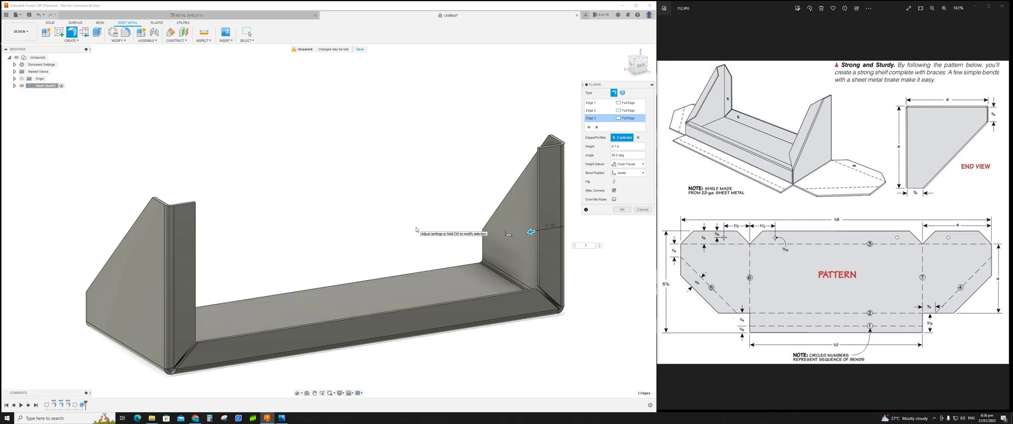
{"action": "type", "text": "5"}
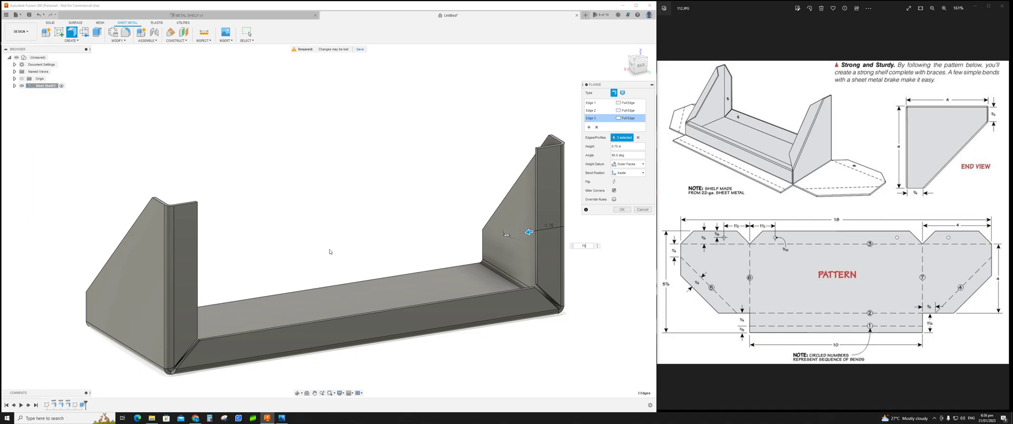
{"action": "middle_click_drag", "start_coordinate": [405, 269], "coordinate": [428, 248], "text": "shift"}
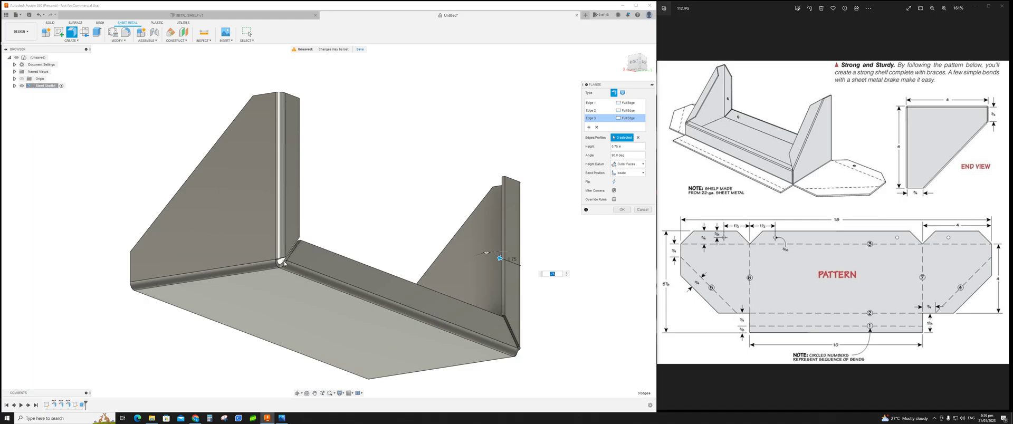
{"action": "middle_click_drag", "start_coordinate": [399, 229], "coordinate": [374, 237], "text": "shift"}
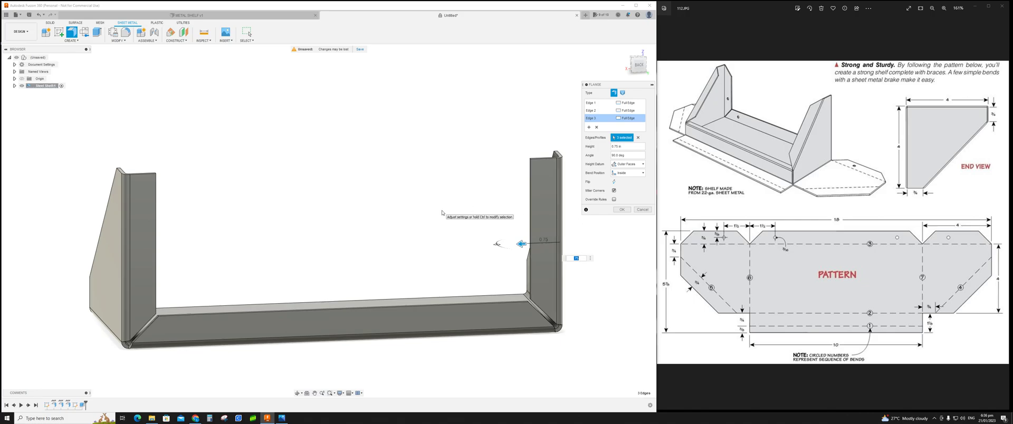
{"action": "key", "text": "BackSpace"}
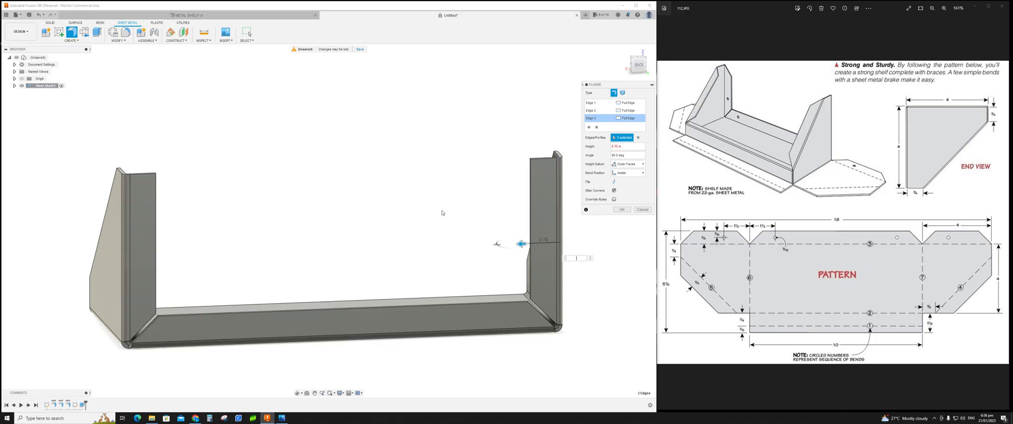
{"action": "key", "text": "Escape"}
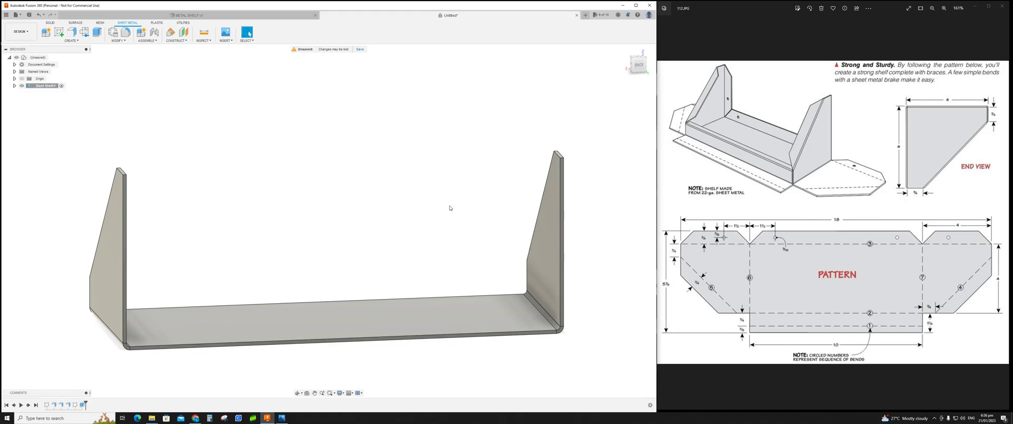
{"action": "mouse_move", "coordinate": [441, 227]}
{"action": "middle_mouse_down", "text": "shift"}
{"action": "mouse_move", "coordinate": [459, 225]}
{"action": "mouse_move", "coordinate": [436, 224]}
{"action": "middle_mouse_up", "text": "shift"}
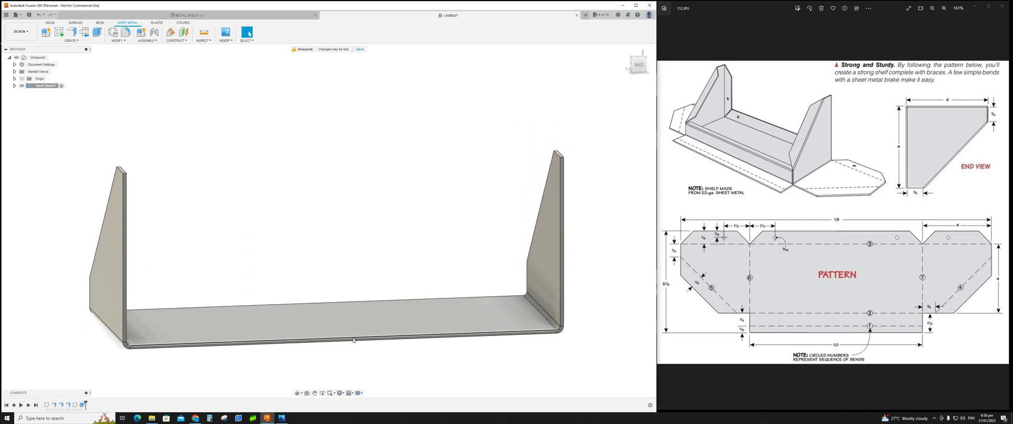
Step: Add a 0.75 in flange along the shelf's long bottom front edge
{"action": "left_click", "coordinate": [72, 32]}
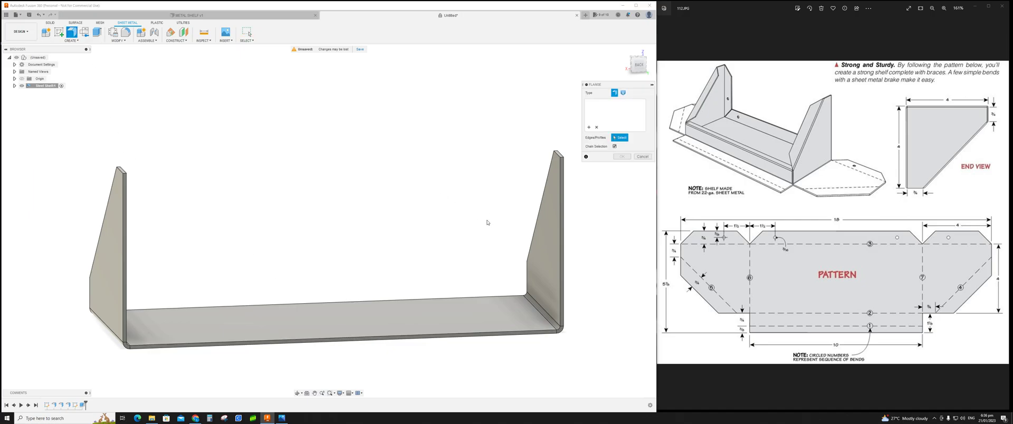
{"action": "left_click", "coordinate": [370, 339]}
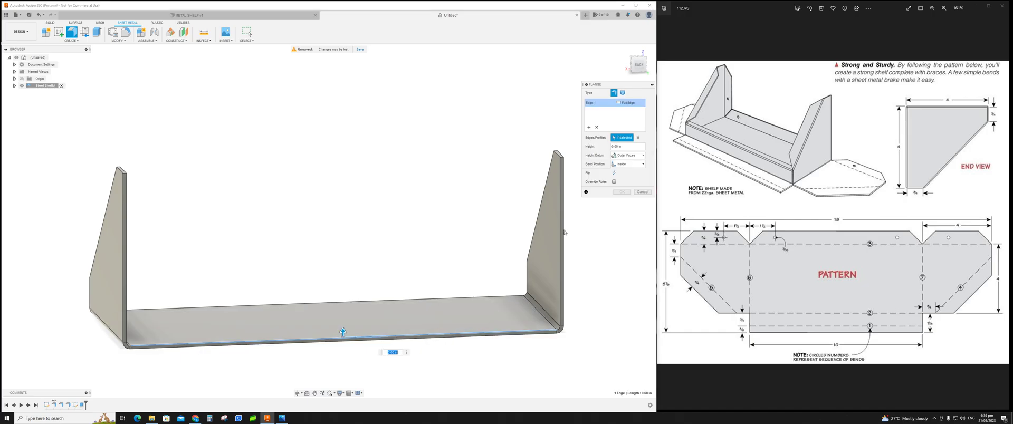
{"action": "key", "text": "BackSpace"}
{"action": "type", "text": "5"}
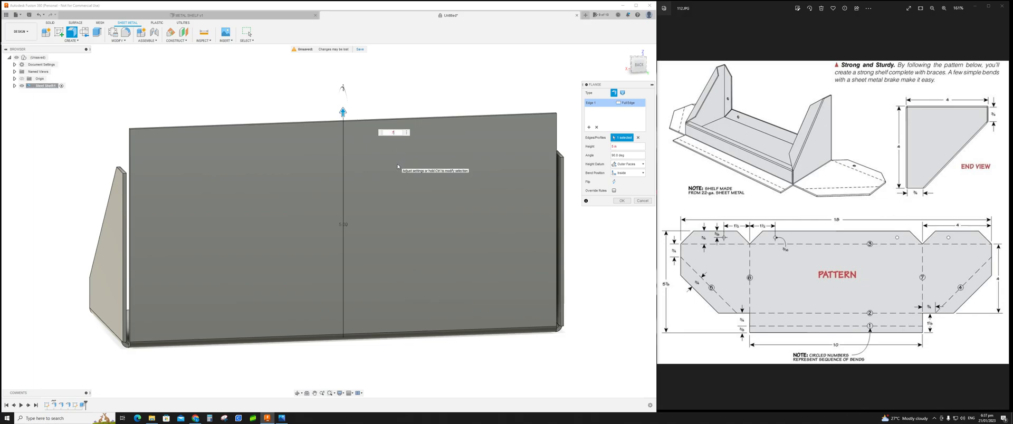
{"action": "type", "text": "75"}
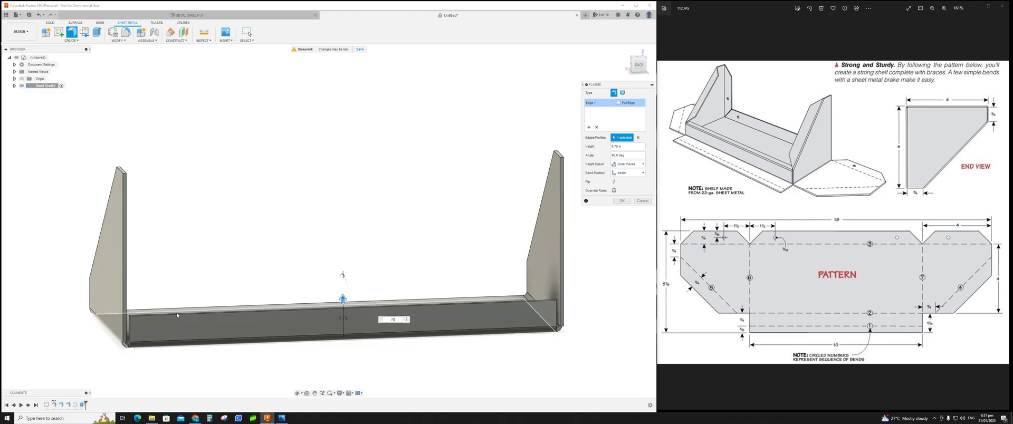
{"action": "left_click", "coordinate": [621, 201]}
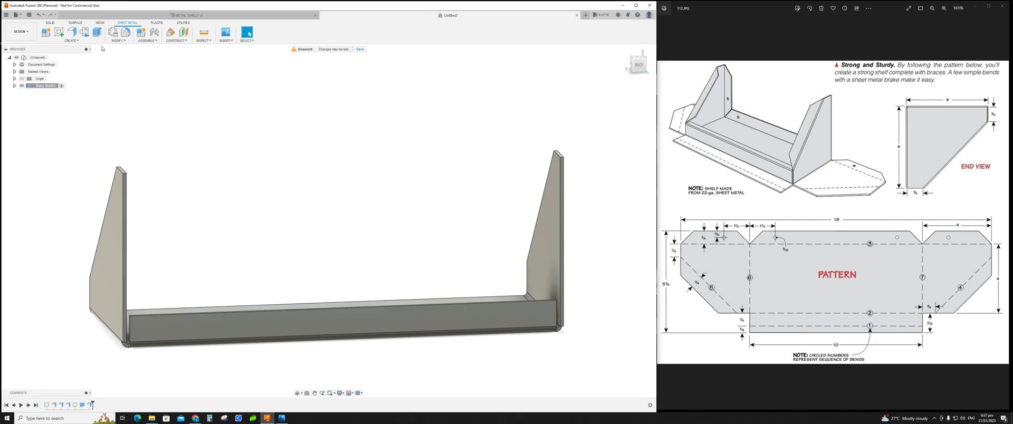
Step: Try adding 0.75 in flanges along the vertical edges of both end flanges
{"action": "left_click", "coordinate": [72, 32]}
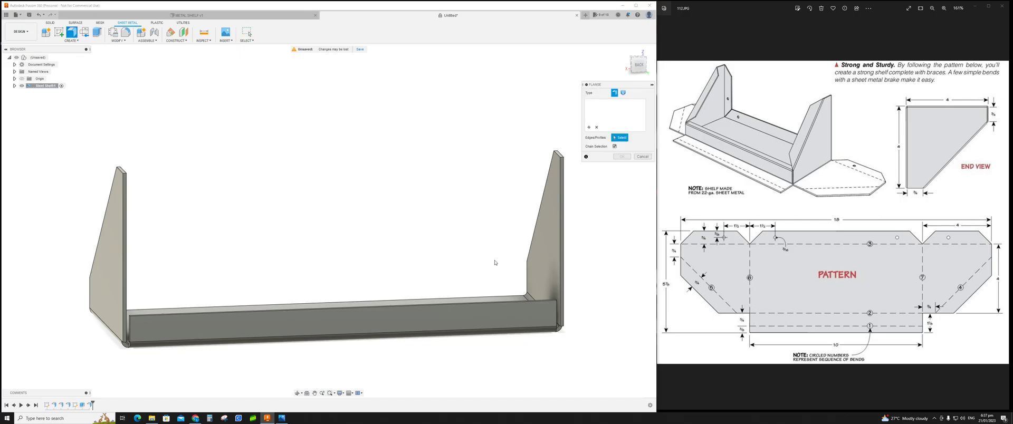
{"action": "left_click", "coordinate": [556, 254]}
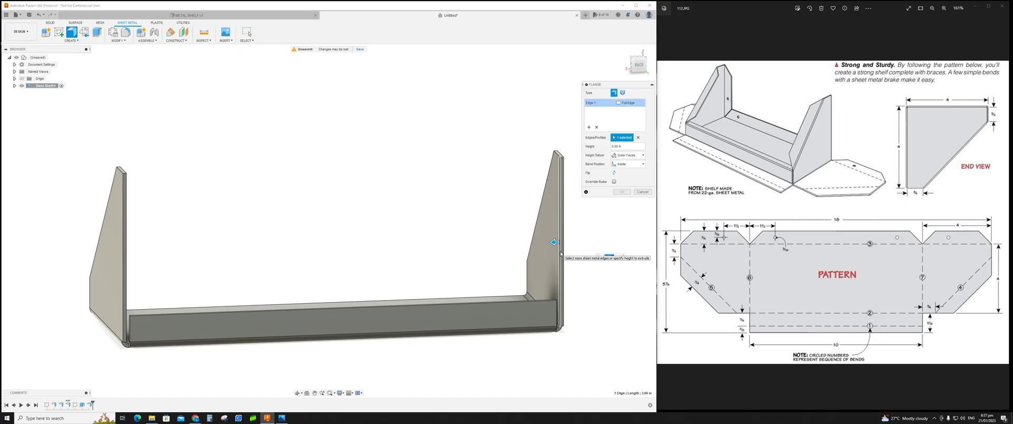
{"action": "left_click", "coordinate": [127, 247]}
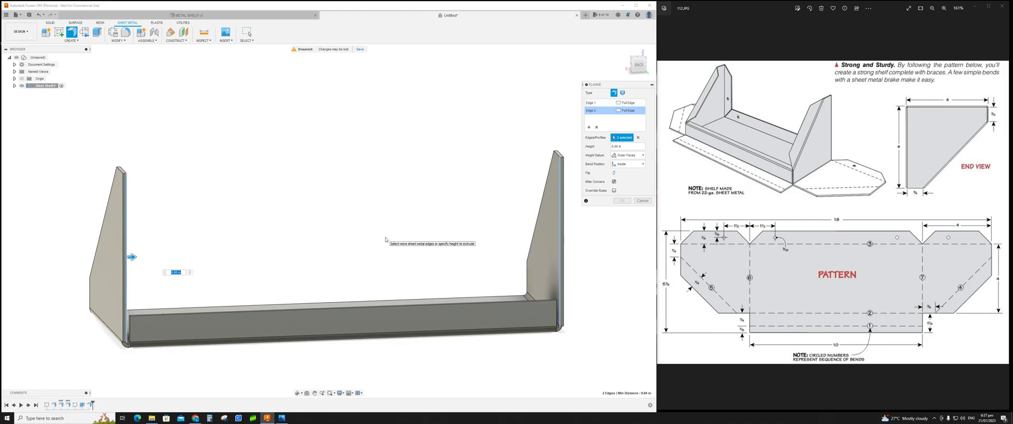
{"action": "key", "text": "BackSpace"}
{"action": "type", "text": ".75"}
{"action": "key", "text": "Return"}
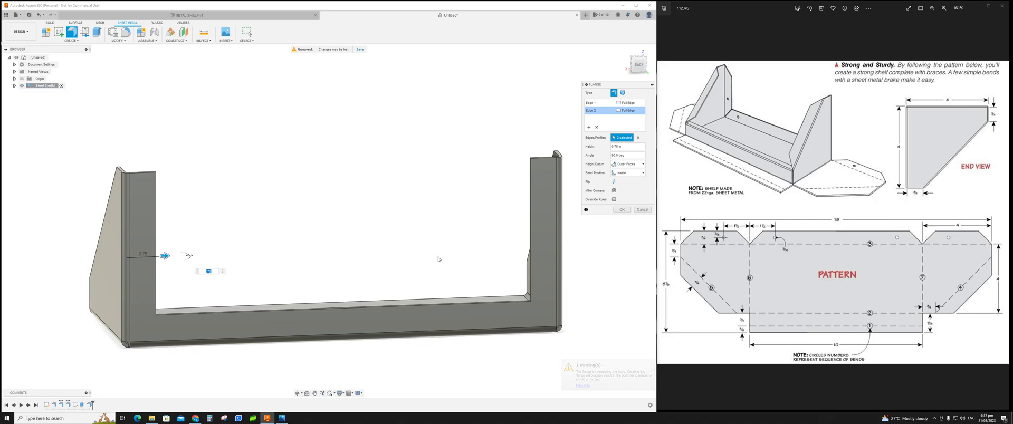
{"action": "middle_click_drag", "start_coordinate": [446, 264], "coordinate": [509, 282], "text": "shift"}
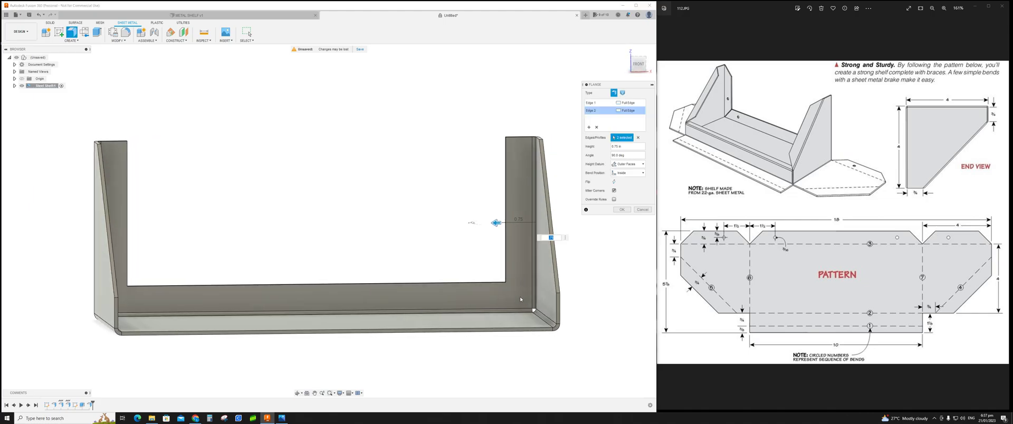
{"action": "middle_click_drag", "start_coordinate": [520, 299], "coordinate": [359, 265], "text": "shift"}
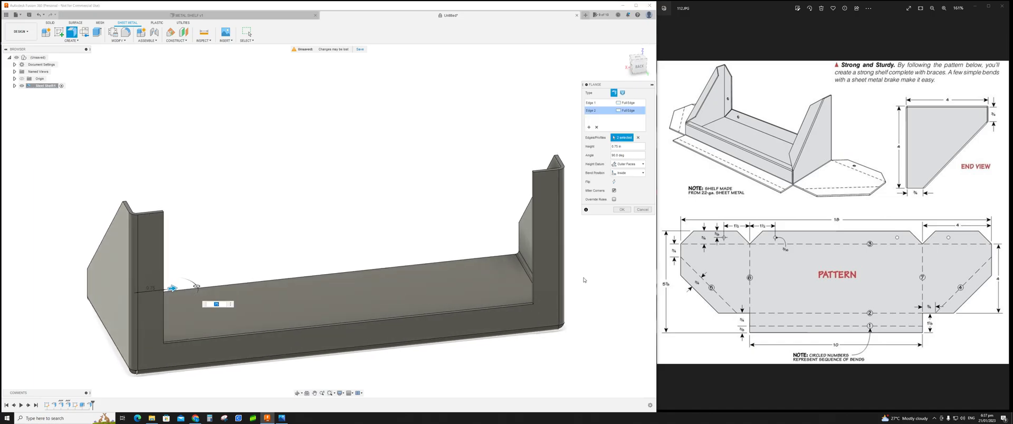
Step: Undo the end-flange edge flanges and the front-edge flange
{"action": "key", "text": "ctrl+z"}
{"action": "key", "text": "ctrl+z"}
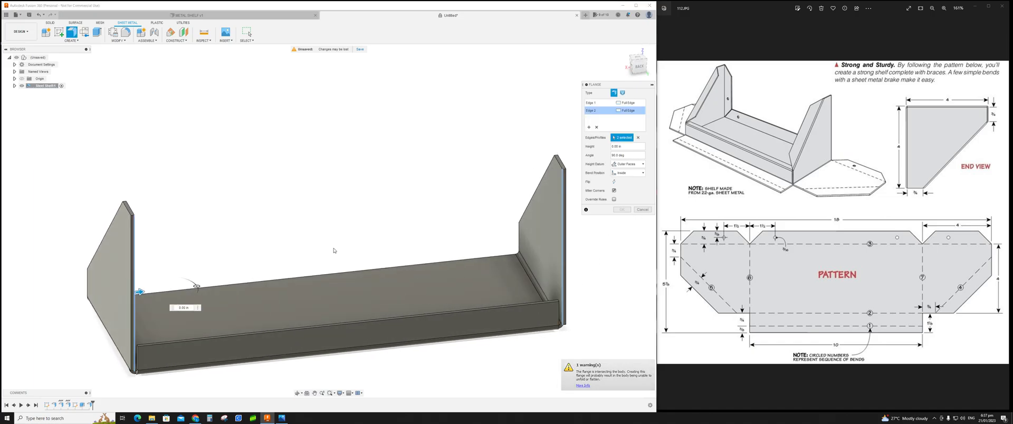
{"action": "key", "text": "Escape"}
{"action": "key", "text": "ctrl+z"}
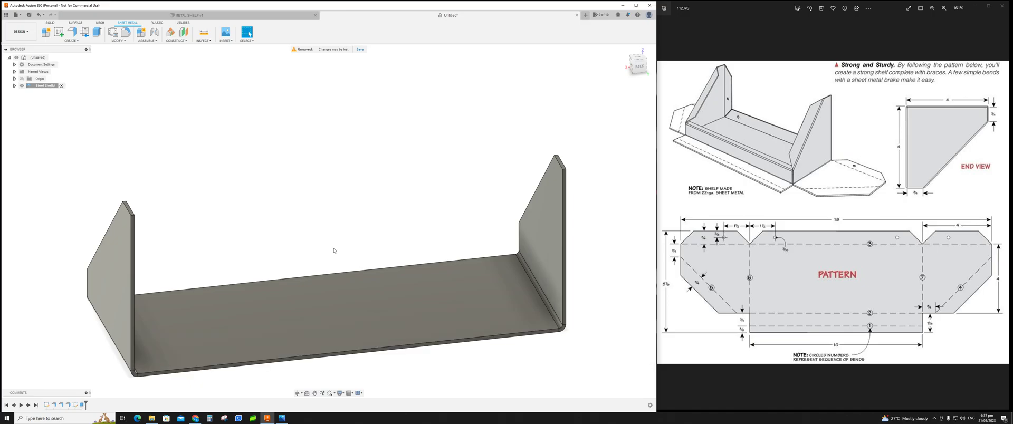
Step: Add 0.75 in flanges along the shelf's front bottom edge and both end flanges' vertical edges in one Flange
{"action": "left_click", "coordinate": [71, 32]}
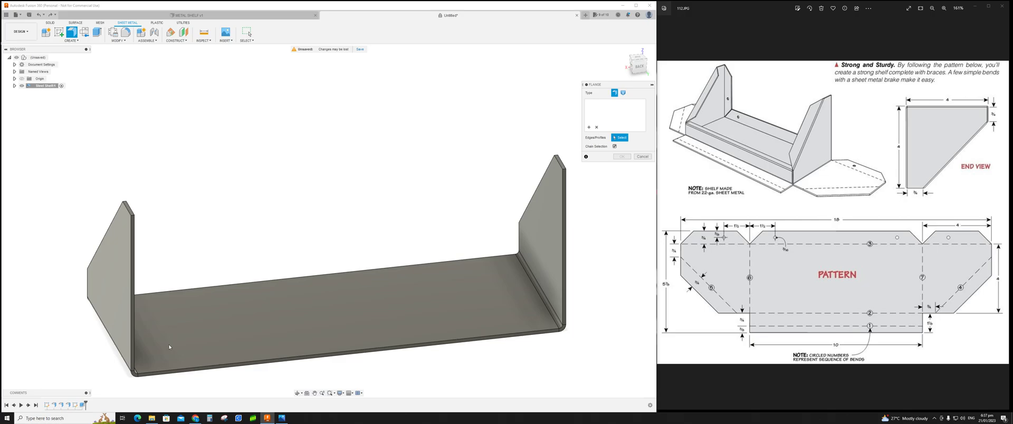
{"action": "left_click", "coordinate": [185, 368]}
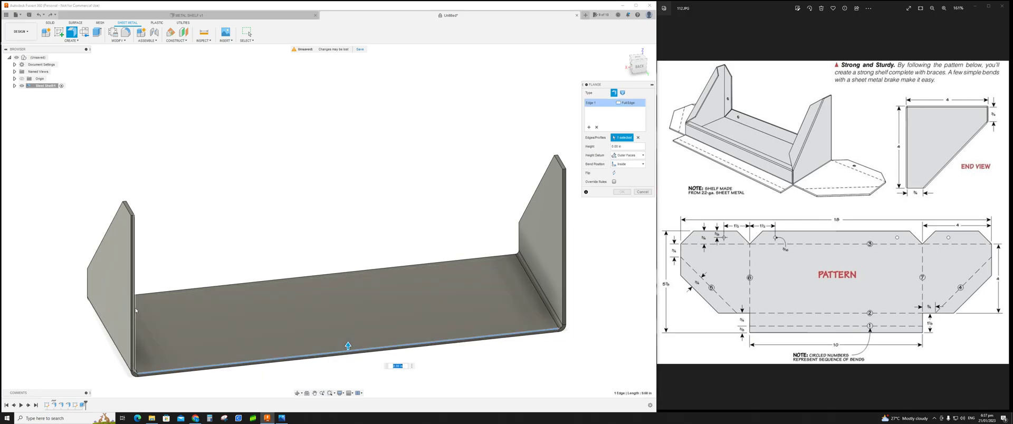
{"action": "left_click", "coordinate": [135, 321]}
{"action": "left_click", "coordinate": [563, 273]}
{"action": "key", "text": "BackSpace"}
{"action": "type", "text": ".75"}
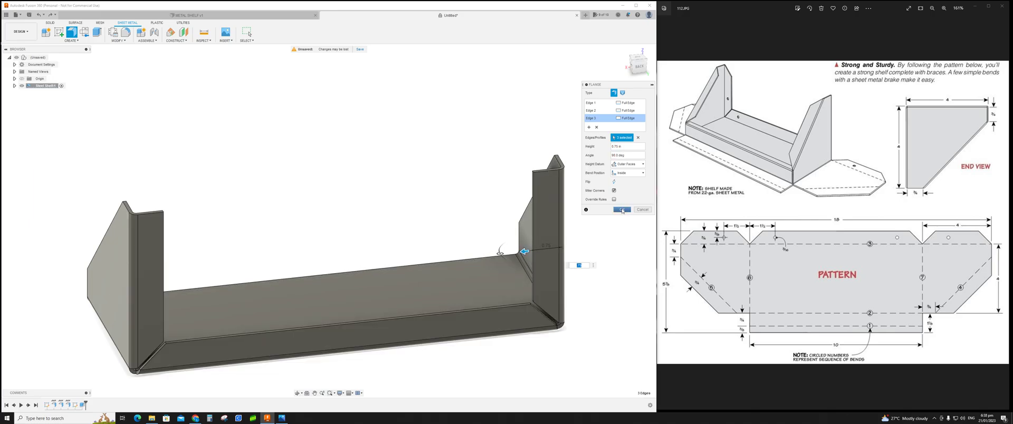
{"action": "left_click", "coordinate": [622, 209]}
Step: Add a 0.75 in flange along the shelf's remaining long bottom edge
{"action": "middle_click_drag", "start_coordinate": [596, 241], "coordinate": [329, 210], "text": "shift"}
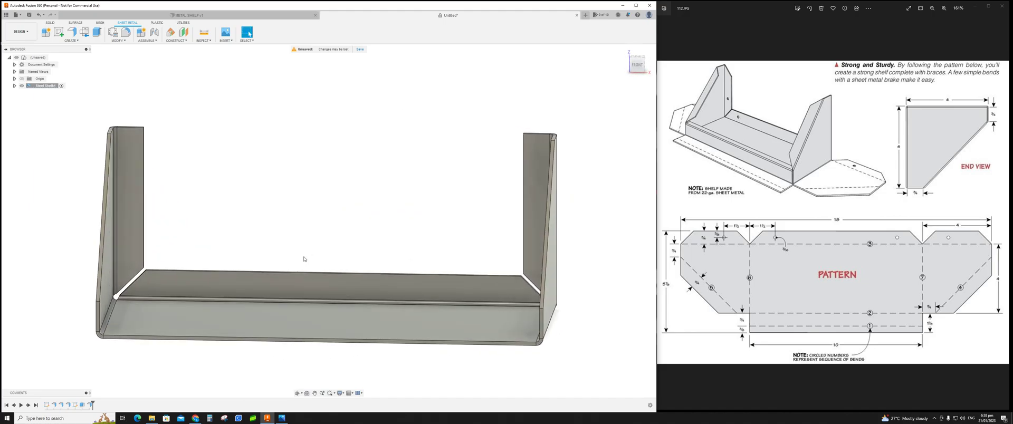
{"action": "left_click", "coordinate": [72, 32]}
{"action": "left_click", "coordinate": [252, 343]}
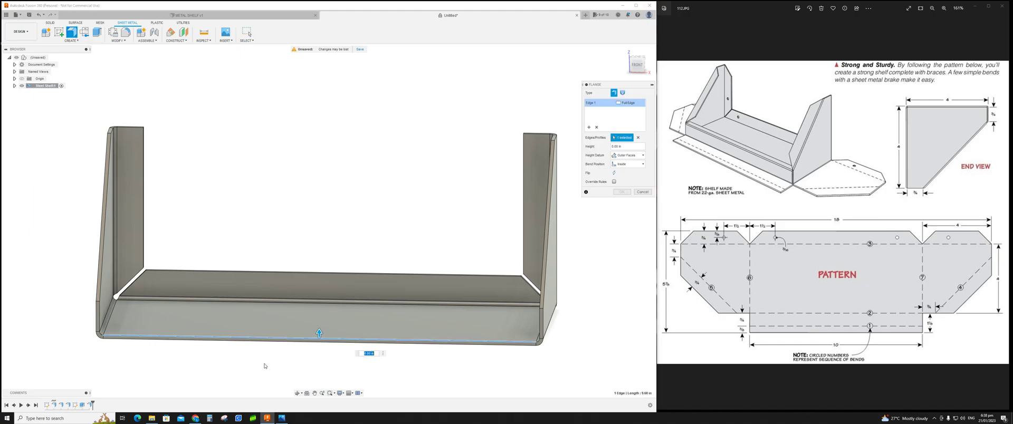
{"action": "key", "text": "BackSpace"}
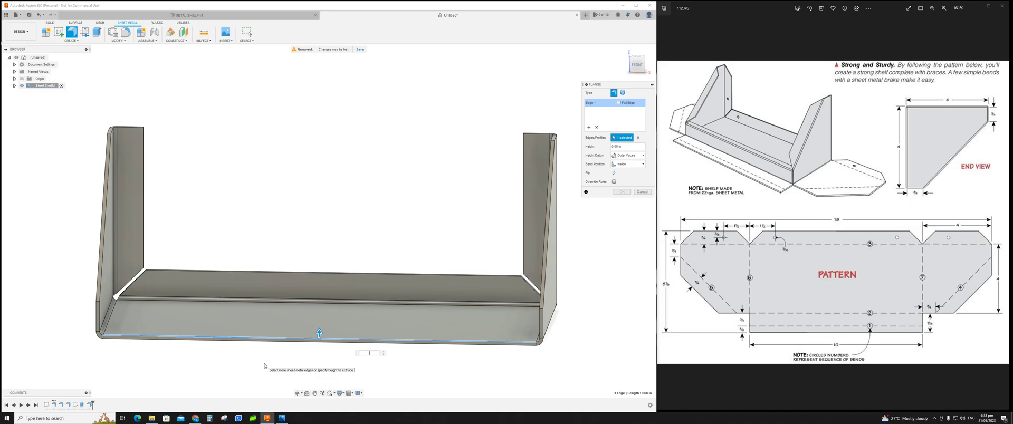
{"action": "type", "text": ".75"}
{"action": "key", "text": "Return"}
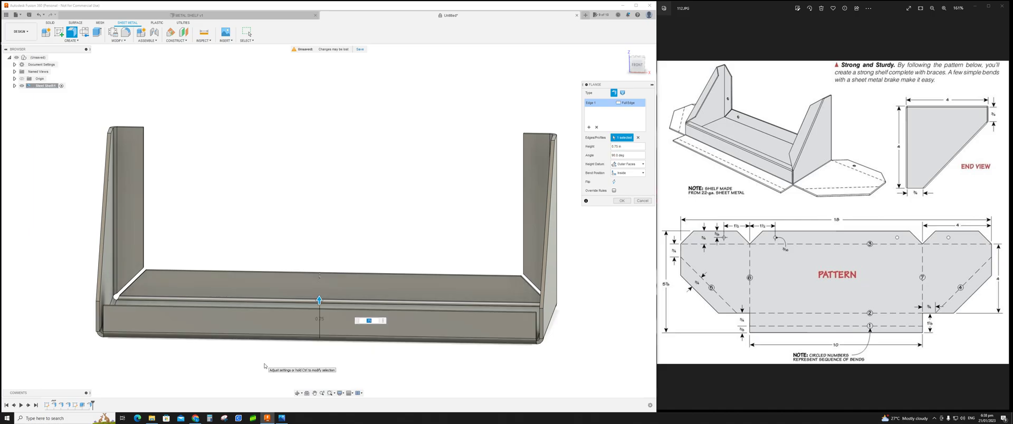
{"action": "middle_click_drag", "start_coordinate": [160, 342], "coordinate": [74, 330], "text": "shift"}
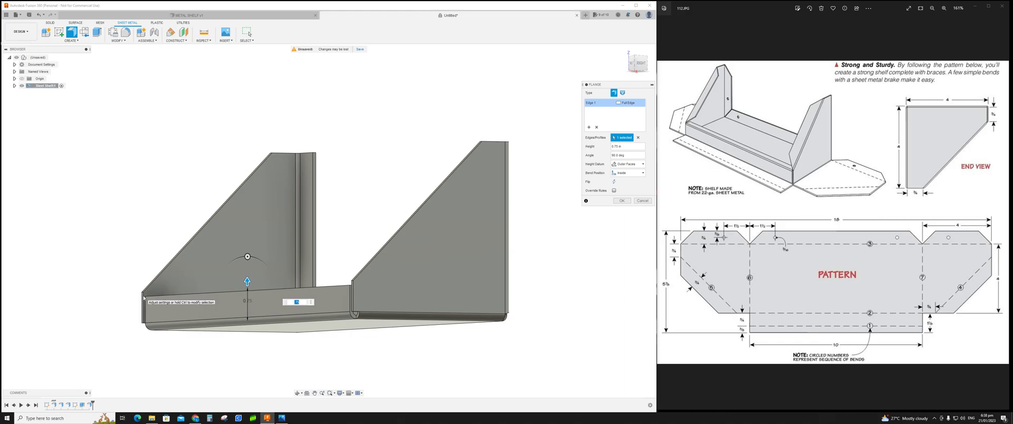
Step: Check the reference pattern drawing and confirm the 0.75 in flange on the shelf's remaining long bottom edge
{"action": "left_click", "coordinate": [989, 5]}
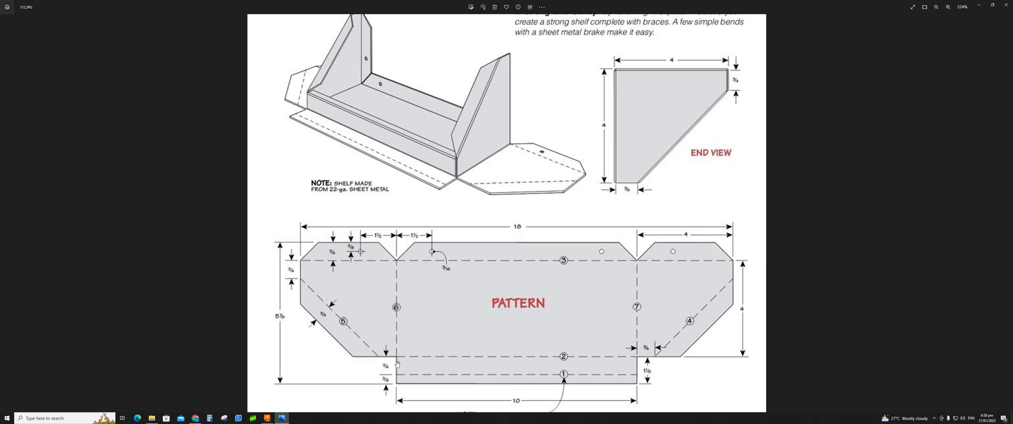
{"action": "left_click", "coordinate": [992, 5]}
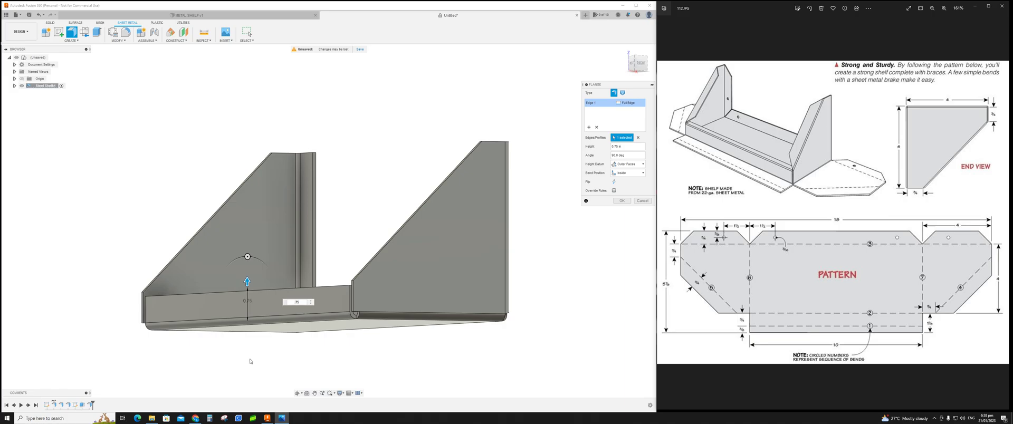
{"action": "mouse_move", "coordinate": [250, 357]}
{"action": "middle_mouse_down", "text": "shift"}
{"action": "mouse_move", "coordinate": [267, 357]}
{"action": "mouse_move", "coordinate": [244, 359]}
{"action": "middle_mouse_up", "text": "shift"}
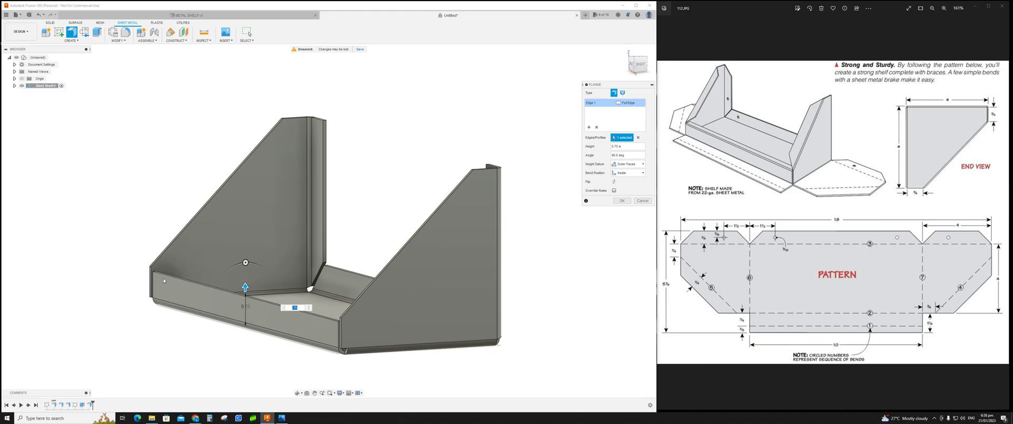
{"action": "left_click", "coordinate": [622, 201]}
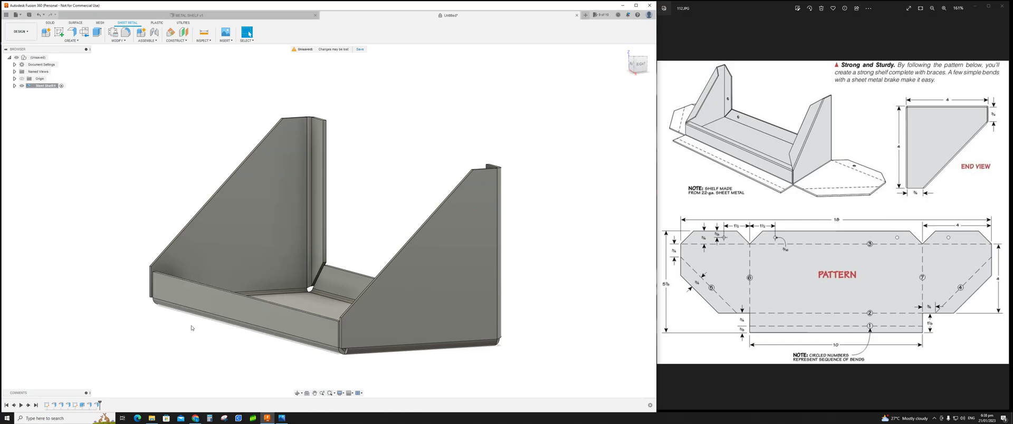
Step: Add a 0.3 in flange along the top edge of the shelf's long side wall
{"action": "left_click", "coordinate": [72, 31]}
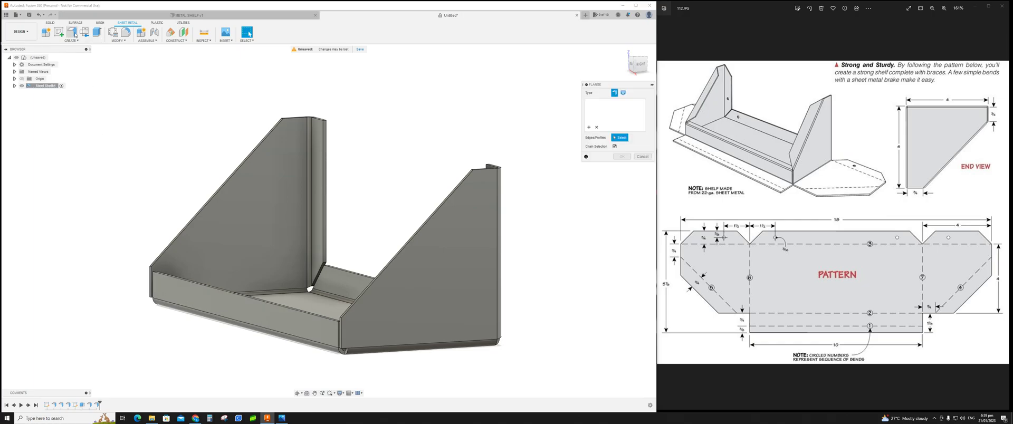
{"action": "middle_click_drag", "start_coordinate": [229, 254], "coordinate": [209, 283], "text": "shift"}
{"action": "left_click", "coordinate": [274, 240]}
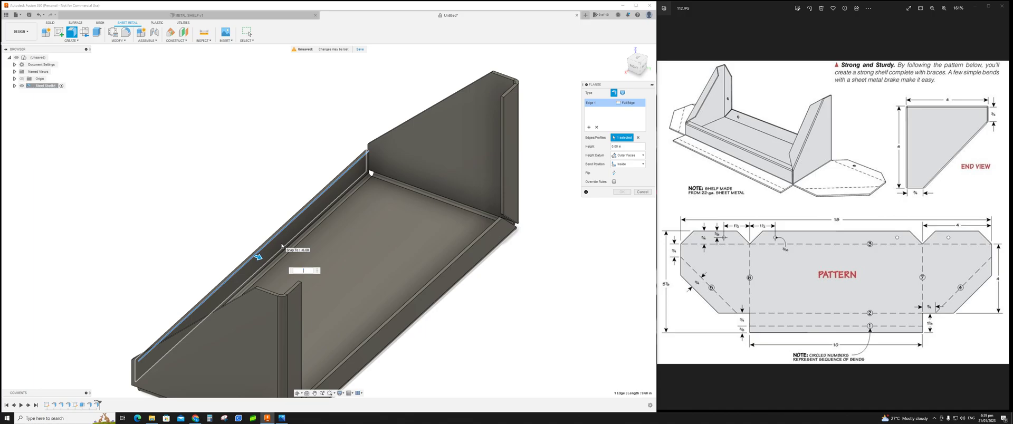
{"action": "key", "text": "Return"}
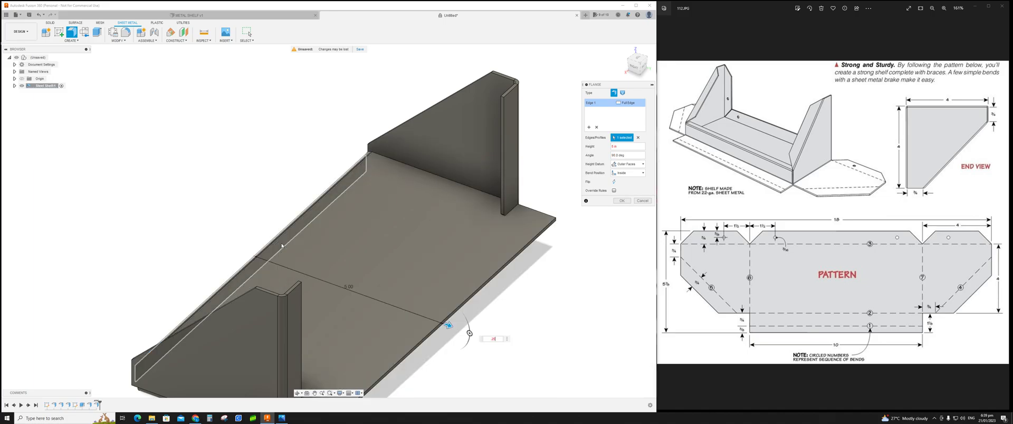
{"action": "type", "text": "5"}
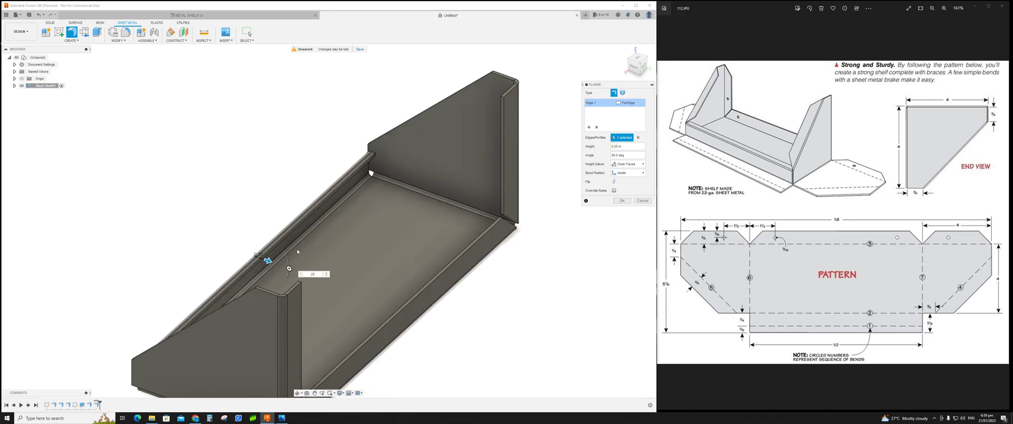
{"action": "middle_click_drag", "start_coordinate": [315, 270], "coordinate": [307, 248], "text": "shift"}
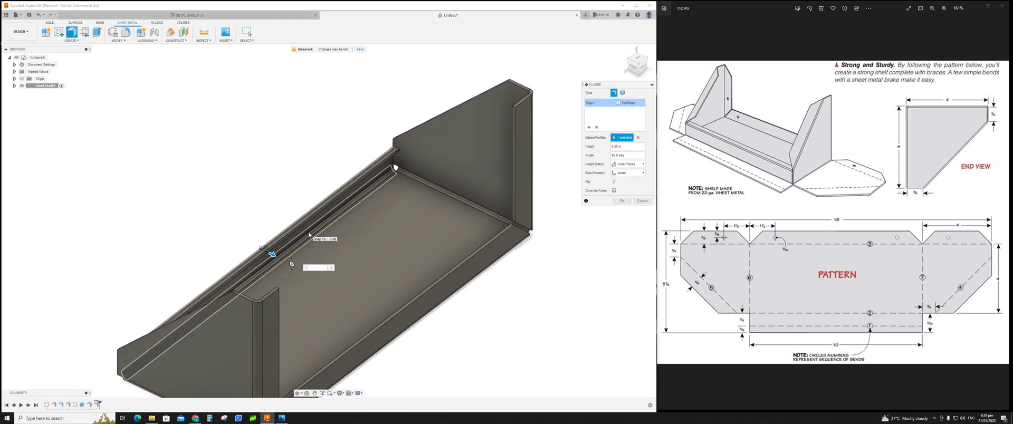
{"action": "type", "text": "3"}
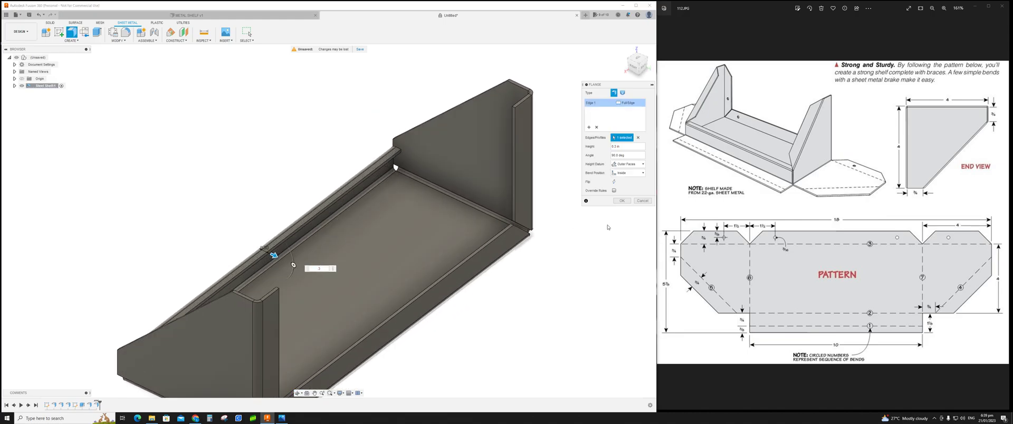
{"action": "middle_click_drag", "start_coordinate": [616, 239], "coordinate": [590, 286], "text": "shift"}
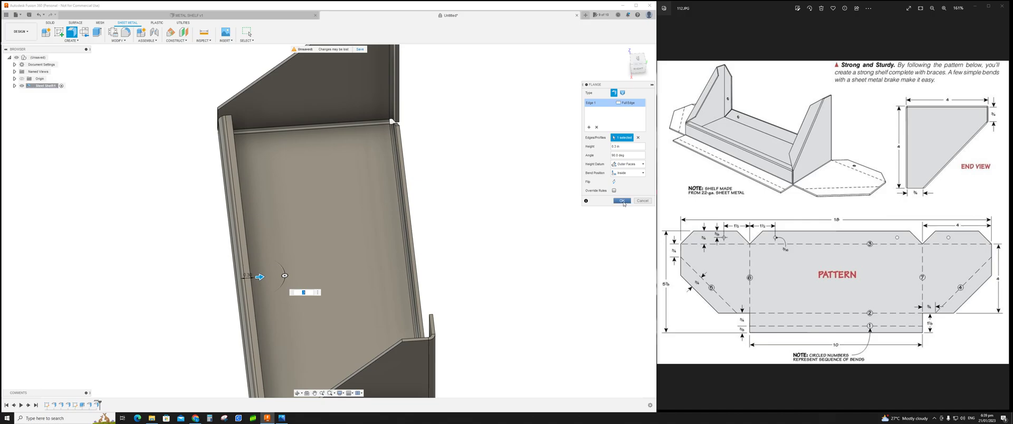
{"action": "left_click", "coordinate": [622, 202]}
{"action": "middle_click_drag", "start_coordinate": [501, 233], "coordinate": [555, 220], "text": "shift"}
{"action": "key", "text": "Escape"}
Step: Add 0.75 in flanges along the front vertical edges of both end braces, checking the reference drawing
{"action": "middle_click_drag", "start_coordinate": [337, 152], "coordinate": [300, 155], "text": "shift"}
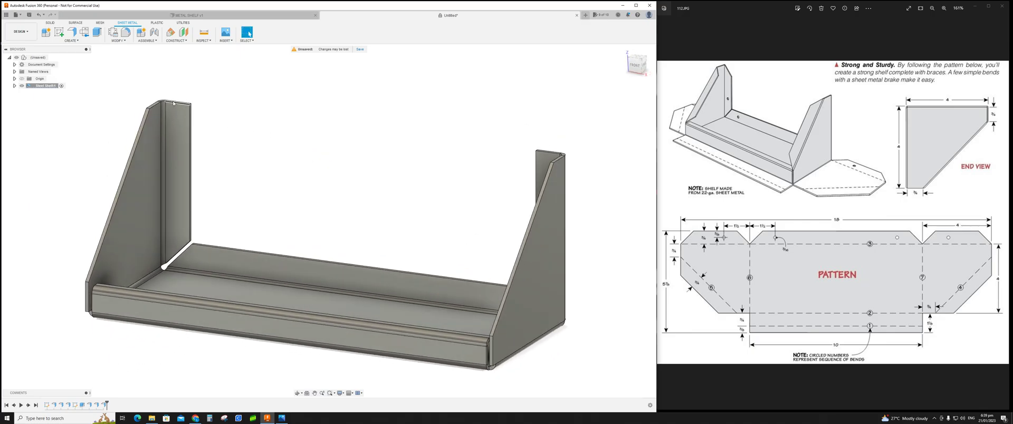
{"action": "left_click", "coordinate": [71, 32]}
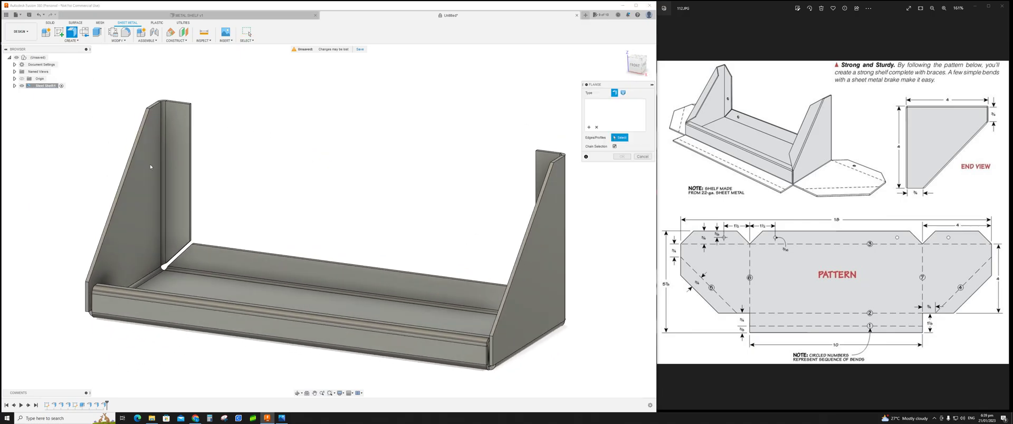
{"action": "left_click", "coordinate": [128, 170]}
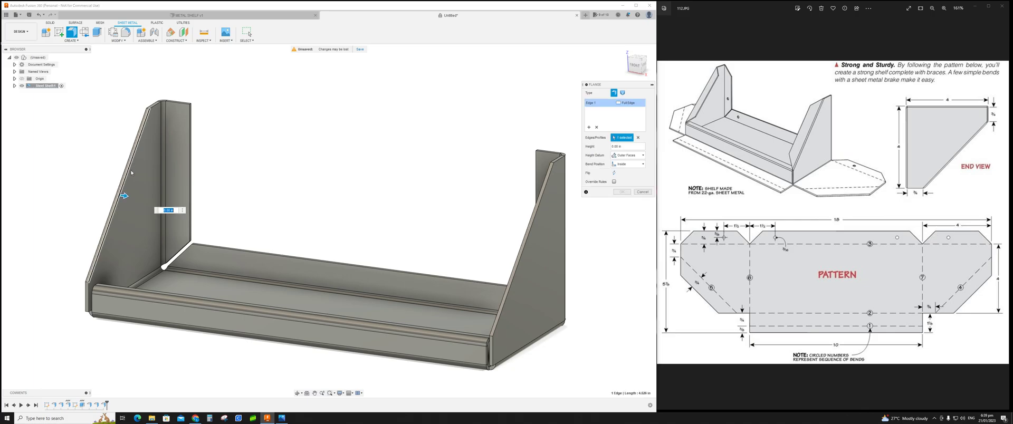
{"action": "middle_click_drag", "start_coordinate": [313, 167], "coordinate": [362, 167], "text": "shift"}
{"action": "left_click", "coordinate": [490, 133]}
{"action": "middle_click_drag", "start_coordinate": [269, 120], "coordinate": [239, 127], "text": "shift"}
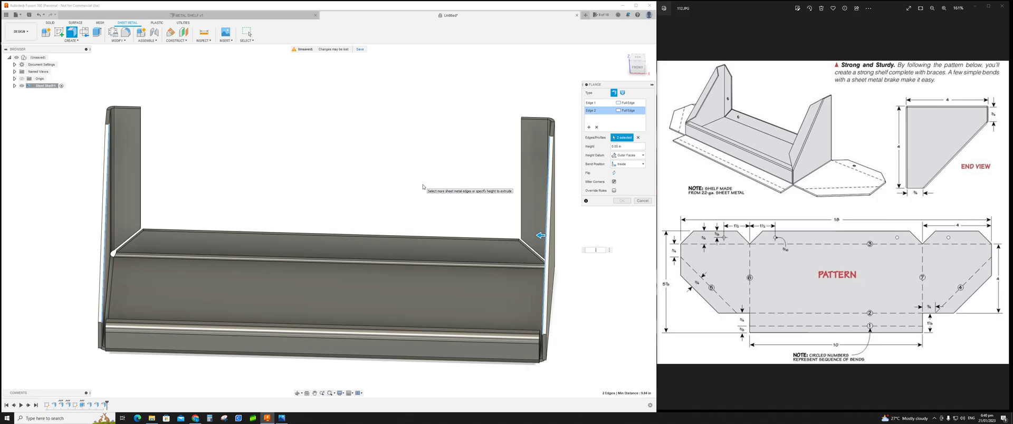
{"action": "type", "text": ".7"}
{"action": "type", "text": "5"}
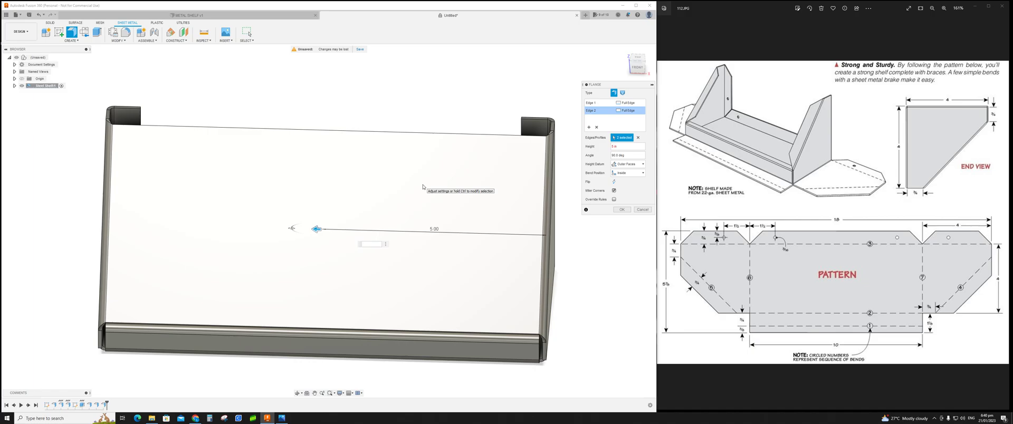
{"action": "type", "text": ".75"}
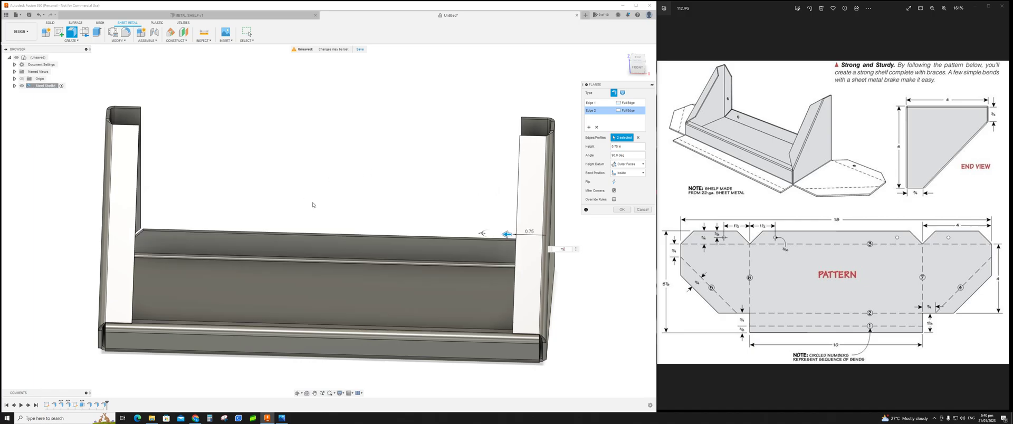
{"action": "middle_click_drag", "start_coordinate": [378, 222], "coordinate": [394, 241], "text": "shift"}
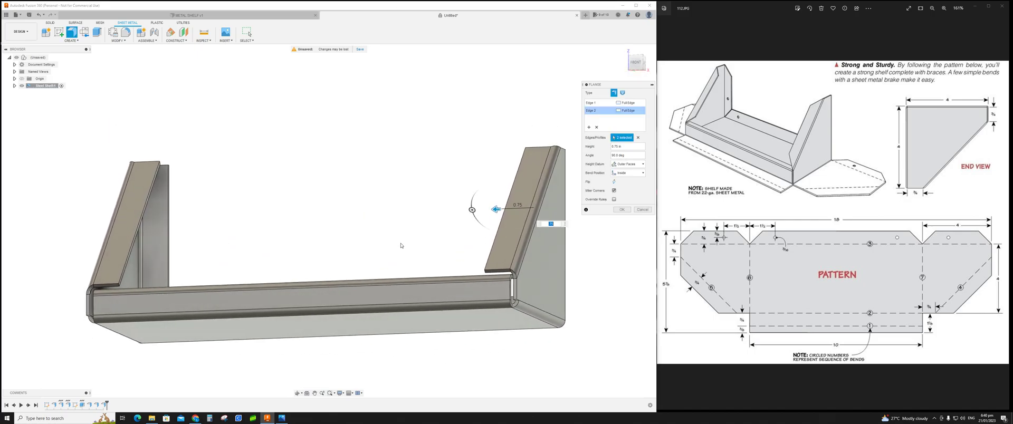
{"action": "middle_click_drag", "start_coordinate": [503, 275], "coordinate": [497, 213], "text": "shift"}
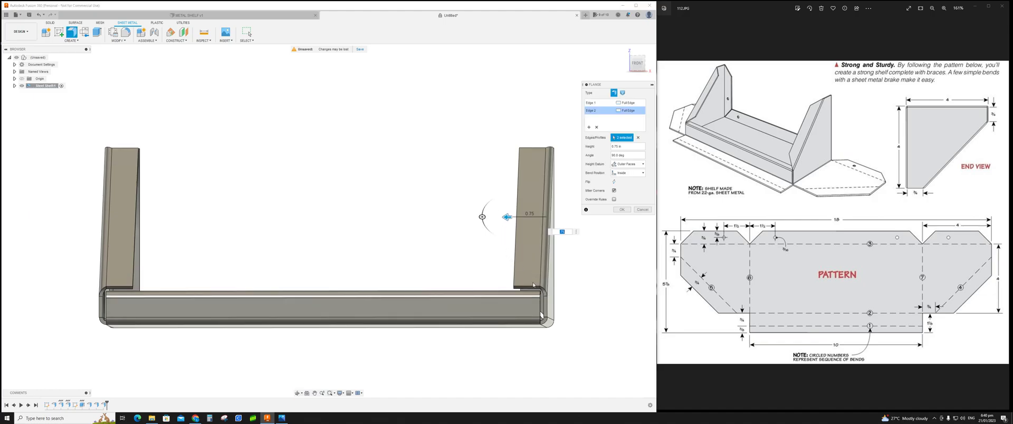
{"action": "left_click", "coordinate": [987, 6]}
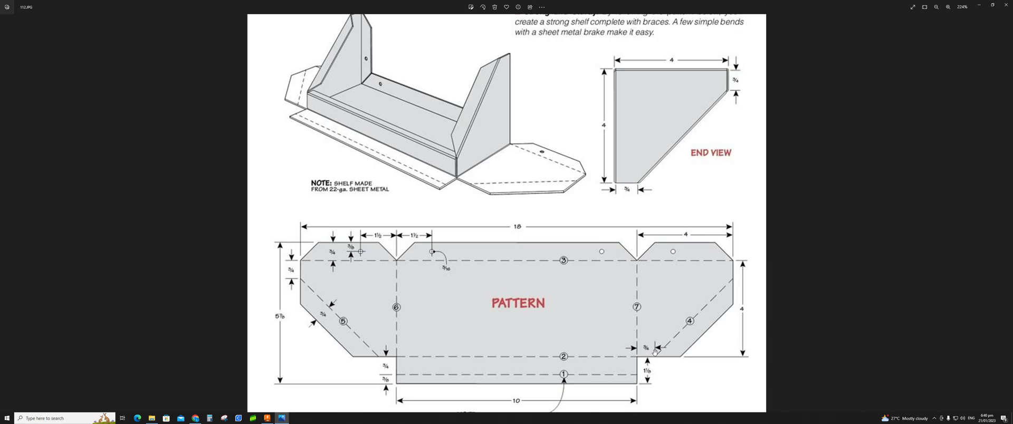
{"action": "left_click", "coordinate": [980, 6]}
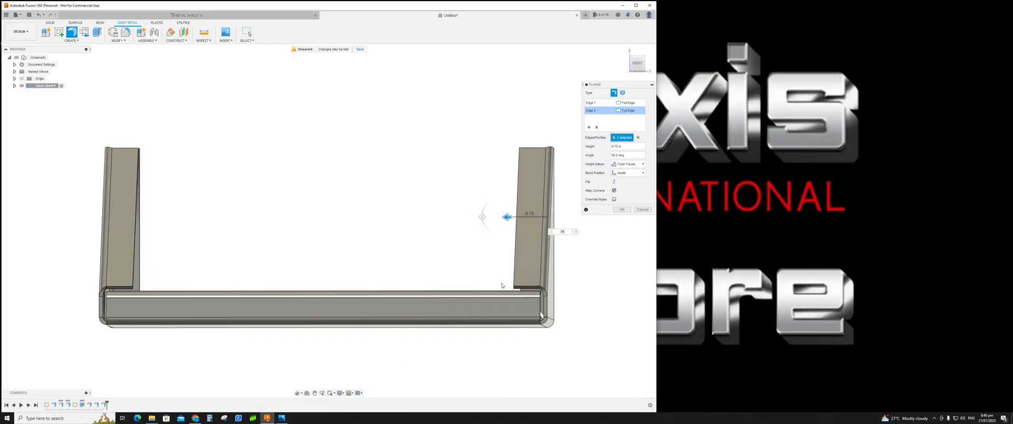
{"action": "middle_click_drag", "start_coordinate": [490, 280], "coordinate": [423, 291], "text": "shift"}
{"action": "left_click", "coordinate": [621, 210]}
Step: Start a Chamfer and select two corner edges at the top of the left end brace's flanges
{"action": "middle_click_drag", "start_coordinate": [290, 221], "coordinate": [326, 216], "text": "shift"}
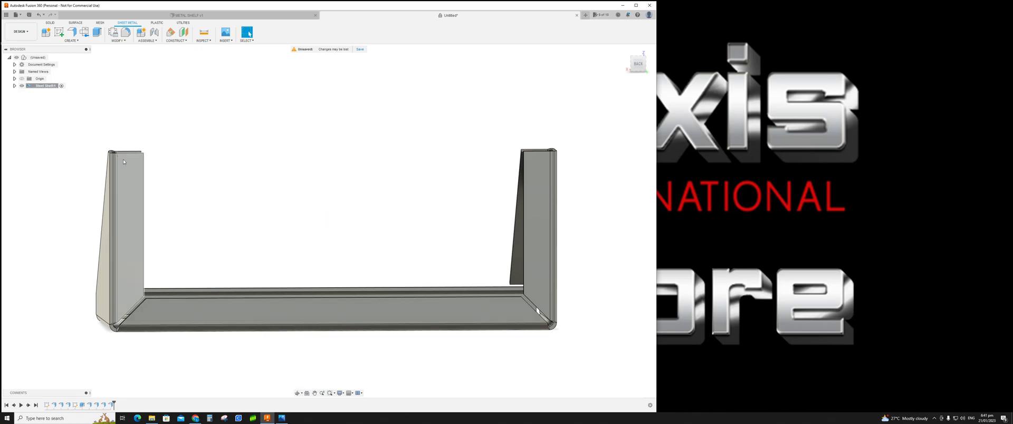
{"action": "left_click", "coordinate": [282, 418]}
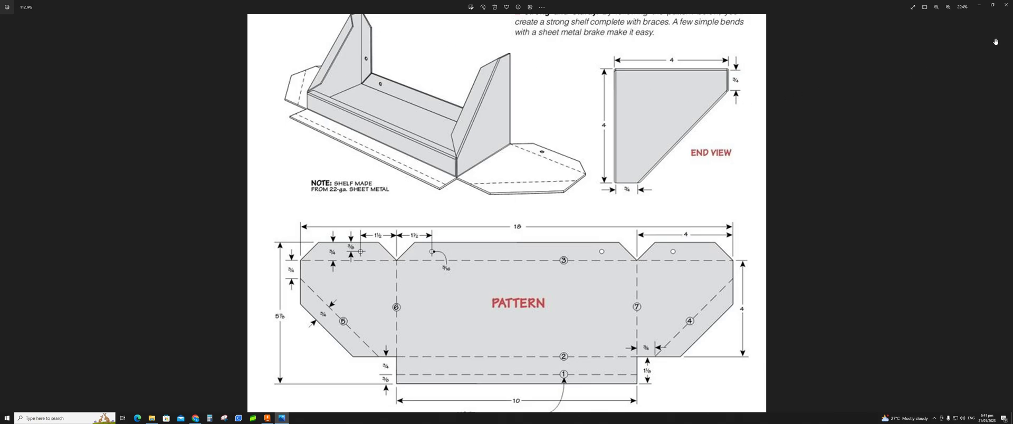
{"action": "left_click", "coordinate": [993, 5]}
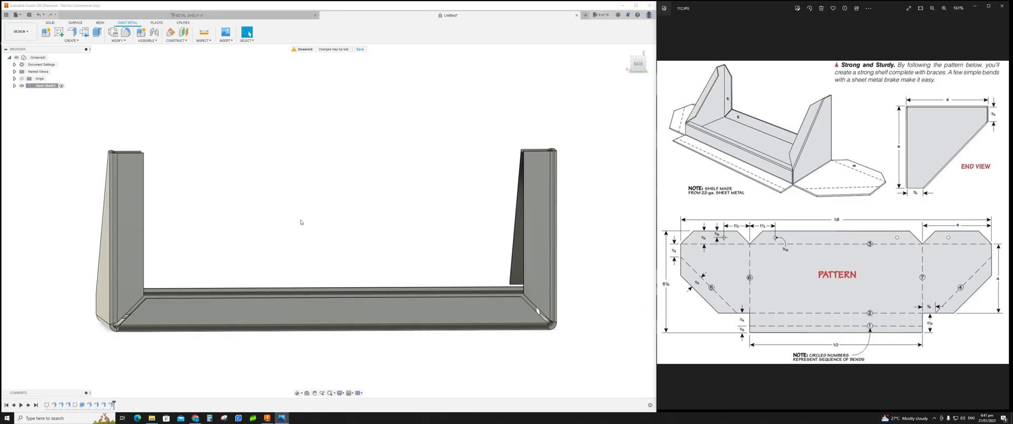
{"action": "middle_click_drag", "start_coordinate": [290, 199], "coordinate": [213, 207], "text": "shift"}
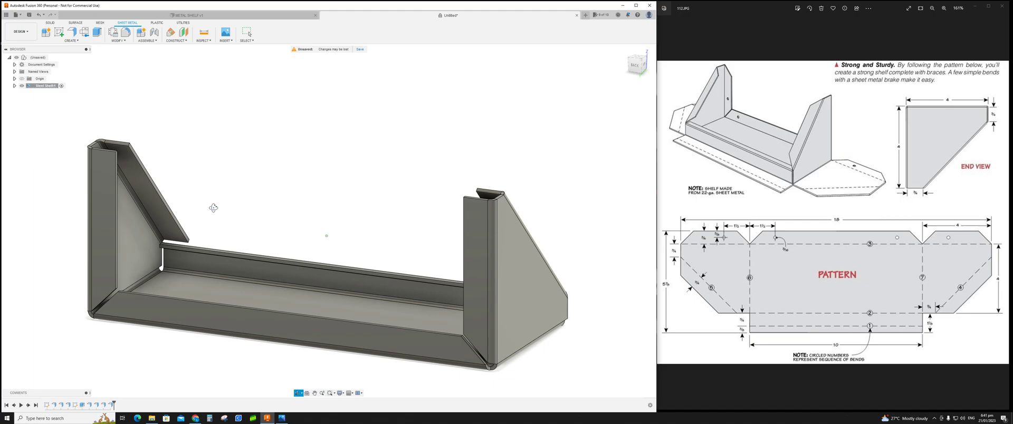
{"action": "left_click", "coordinate": [128, 42]}
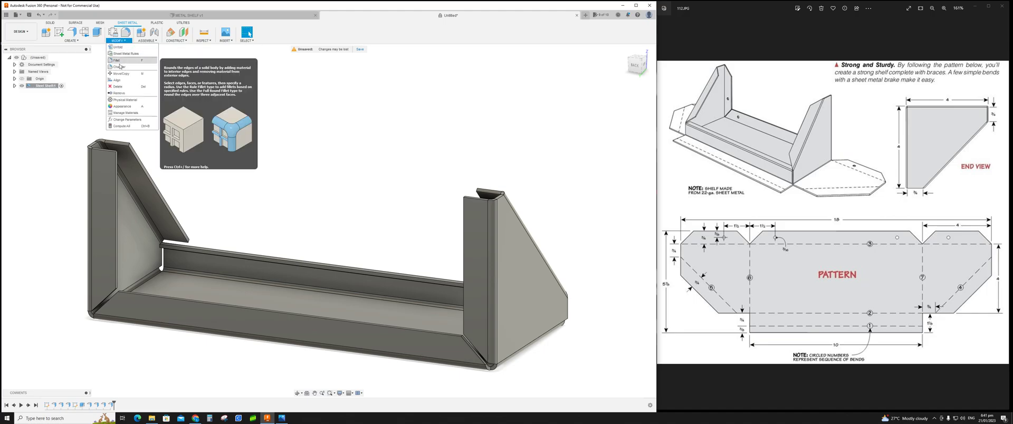
{"action": "left_click", "coordinate": [120, 67]}
{"action": "middle_click_drag", "start_coordinate": [255, 185], "coordinate": [241, 199], "text": "shift"}
{"action": "scroll", "coordinate": [159, 146], "scroll_direction": "up", "scroll_amount": 6}
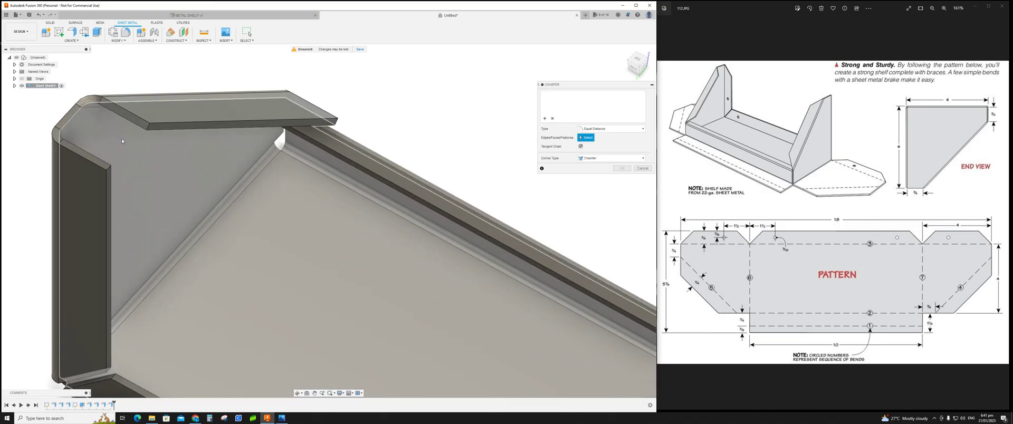
{"action": "left_click", "coordinate": [130, 118]}
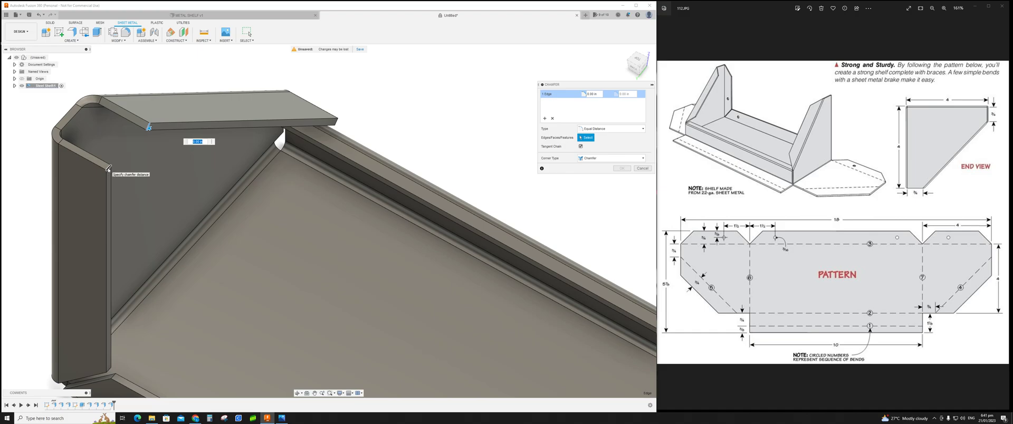
{"action": "left_click", "coordinate": [110, 170]}
Step: Add the remaining top corner edges of both end braces' flanges to the chamfer selection and apply the chamfer
{"action": "middle_click_drag", "start_coordinate": [419, 243], "coordinate": [304, 224], "text": "shift"}
{"action": "middle_click_drag", "start_coordinate": [330, 181], "coordinate": [245, 297], "text": "shift"}
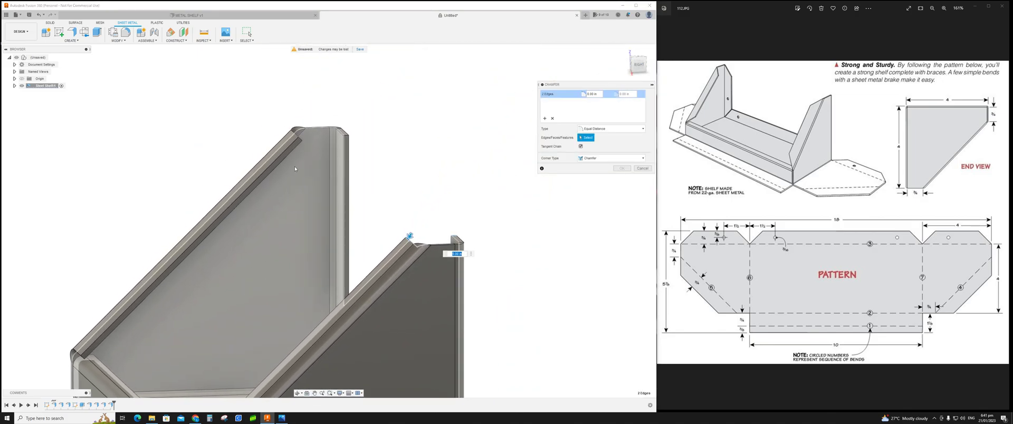
{"action": "scroll", "coordinate": [296, 164], "scroll_direction": "up", "scroll_amount": 3}
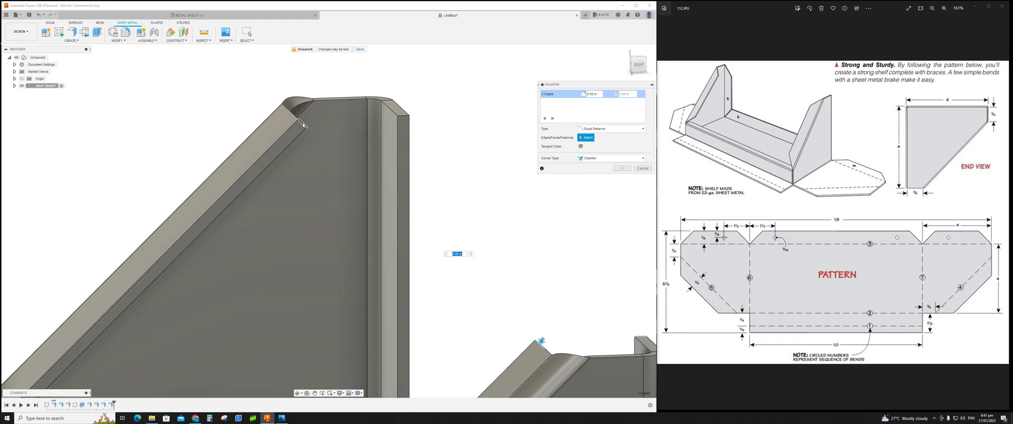
{"action": "left_click", "coordinate": [303, 124]}
{"action": "left_click", "coordinate": [403, 117]}
{"action": "scroll", "coordinate": [304, 227], "scroll_direction": "down", "scroll_amount": 5}
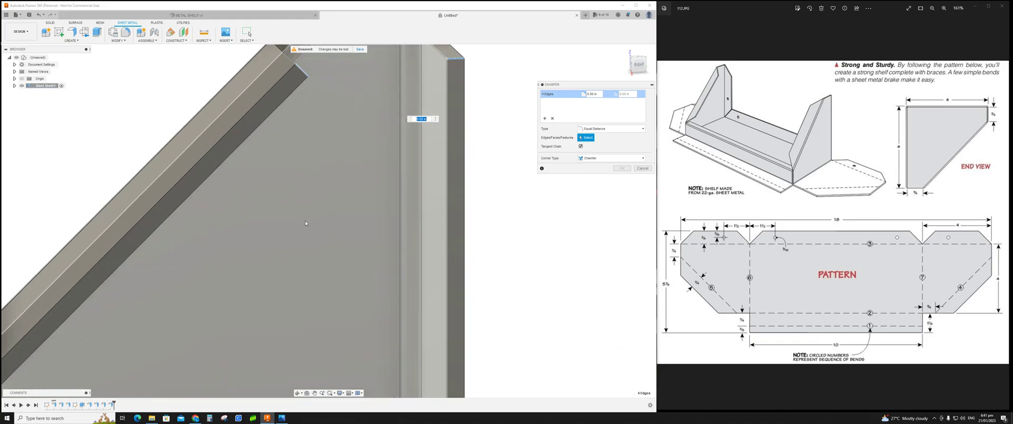
{"action": "middle_click_drag", "start_coordinate": [270, 312], "coordinate": [344, 224]}
{"action": "scroll", "coordinate": [210, 272], "scroll_direction": "up", "scroll_amount": 6}
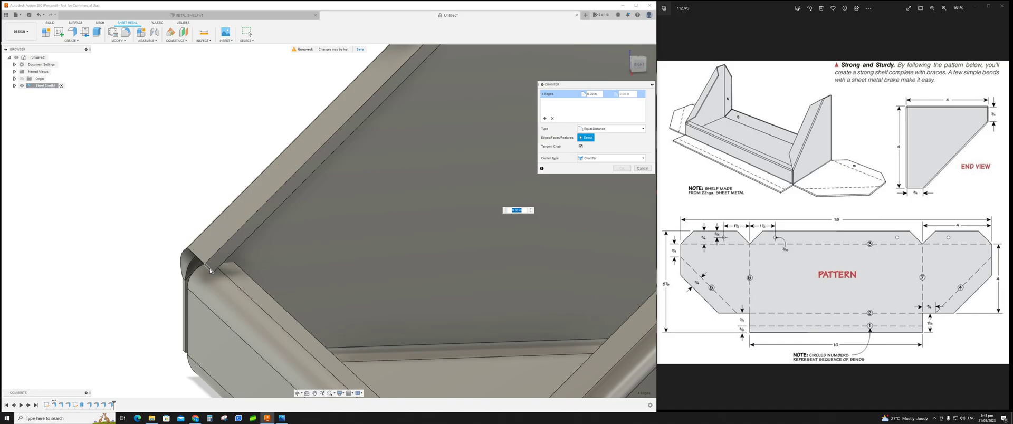
{"action": "left_click", "coordinate": [210, 270]}
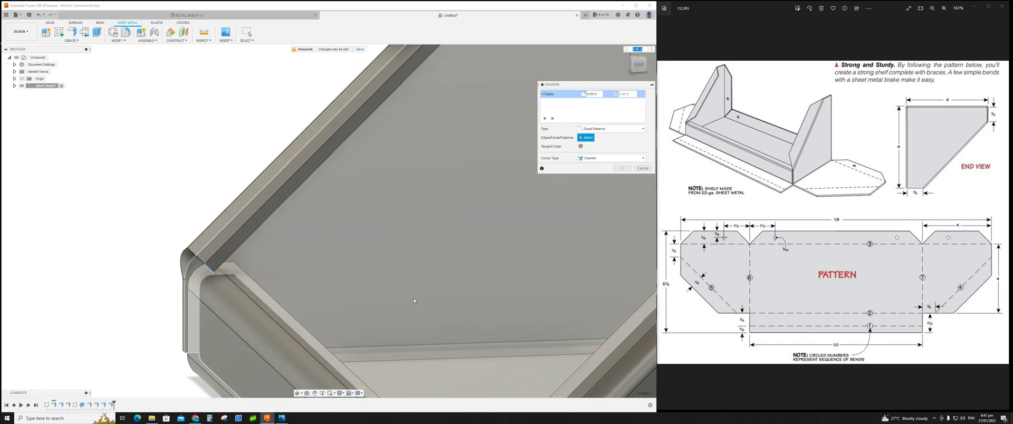
{"action": "scroll", "coordinate": [413, 299], "scroll_direction": "down", "scroll_amount": 6}
{"action": "middle_click_drag", "start_coordinate": [448, 270], "coordinate": [344, 240]}
{"action": "scroll", "coordinate": [492, 273], "scroll_direction": "down", "scroll_amount": 3}
{"action": "scroll", "coordinate": [492, 273], "scroll_direction": "up", "scroll_amount": 3}
{"action": "scroll", "coordinate": [492, 273], "scroll_direction": "up", "scroll_amount": 4}
{"action": "scroll", "coordinate": [526, 240], "scroll_direction": "down", "scroll_amount": 1}
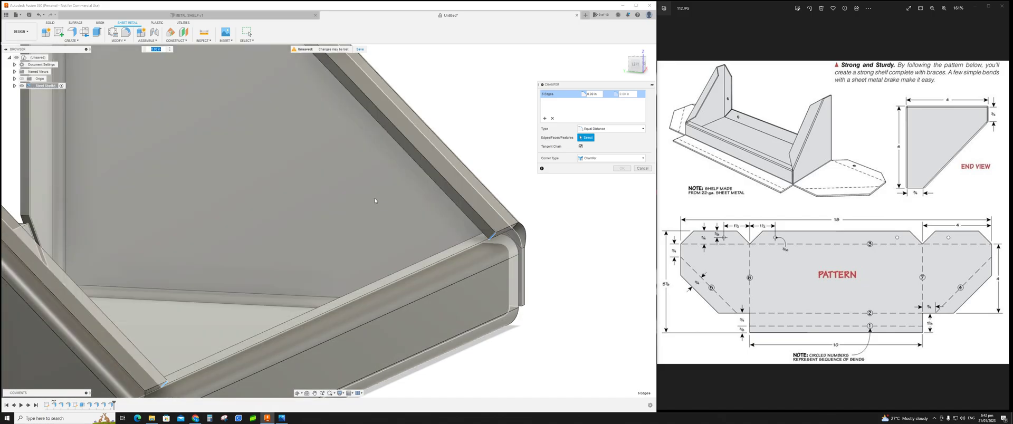
{"action": "scroll", "coordinate": [376, 196], "scroll_direction": "down", "scroll_amount": 5}
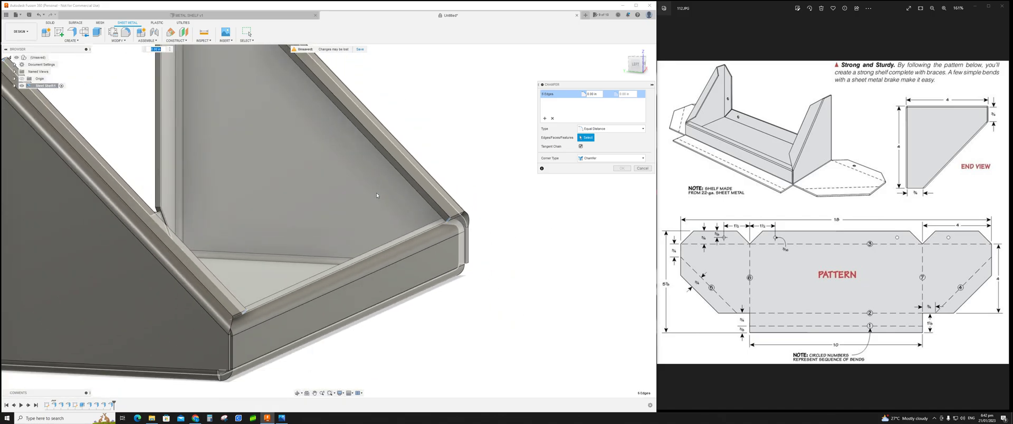
{"action": "scroll", "coordinate": [507, 200], "scroll_direction": "up", "scroll_amount": 5}
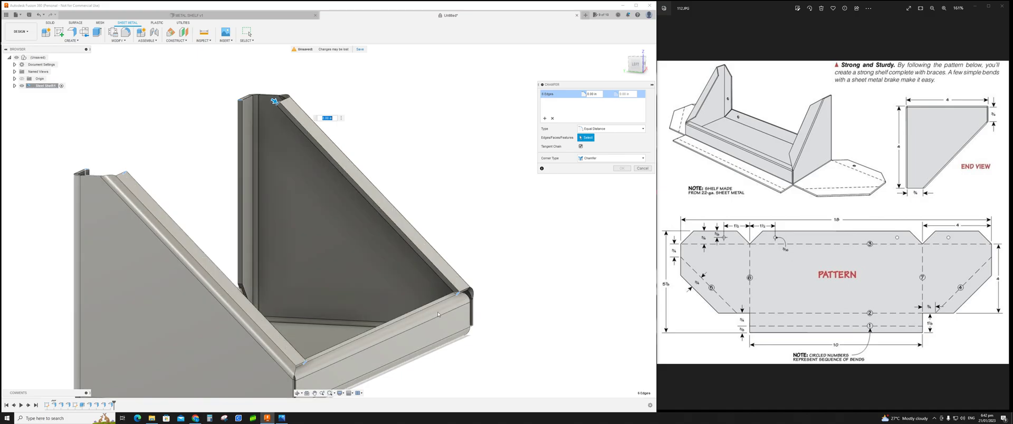
{"action": "middle_click_drag", "start_coordinate": [542, 269], "coordinate": [477, 271], "text": "shift"}
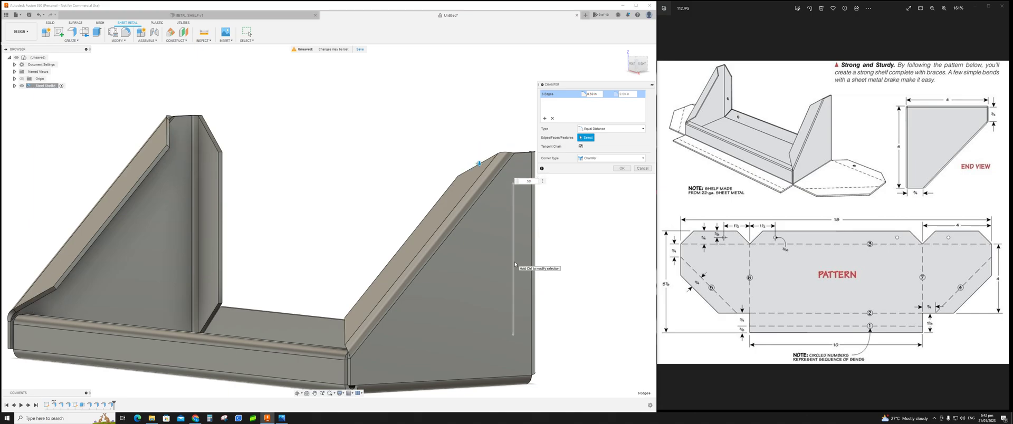
{"action": "mouse_move", "coordinate": [339, 250]}
{"action": "middle_mouse_down", "text": "shift"}
{"action": "mouse_move", "coordinate": [373, 239]}
{"action": "mouse_move", "coordinate": [265, 254]}
{"action": "mouse_move", "coordinate": [348, 257]}
{"action": "middle_mouse_up", "text": "shift"}
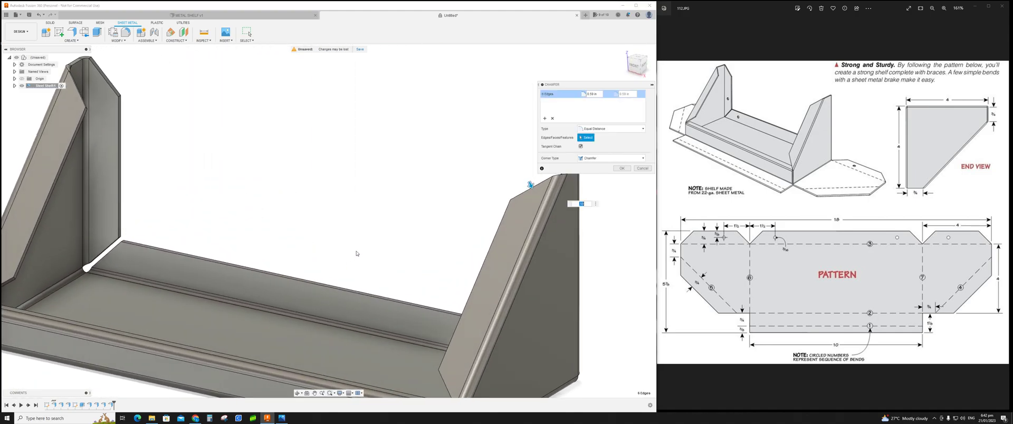
{"action": "left_click", "coordinate": [622, 167]}
Step: Examine the reference pattern drawing up close, focusing on the top-edge dimensions and hole positions
{"action": "middle_click_drag", "start_coordinate": [421, 199], "coordinate": [522, 191], "text": "shift"}
{"action": "scroll", "coordinate": [407, 210], "scroll_direction": "up", "scroll_amount": 3}
{"action": "scroll", "coordinate": [395, 218], "scroll_direction": "down", "scroll_amount": 5}
{"action": "middle_click_drag", "start_coordinate": [326, 231], "coordinate": [341, 232]}
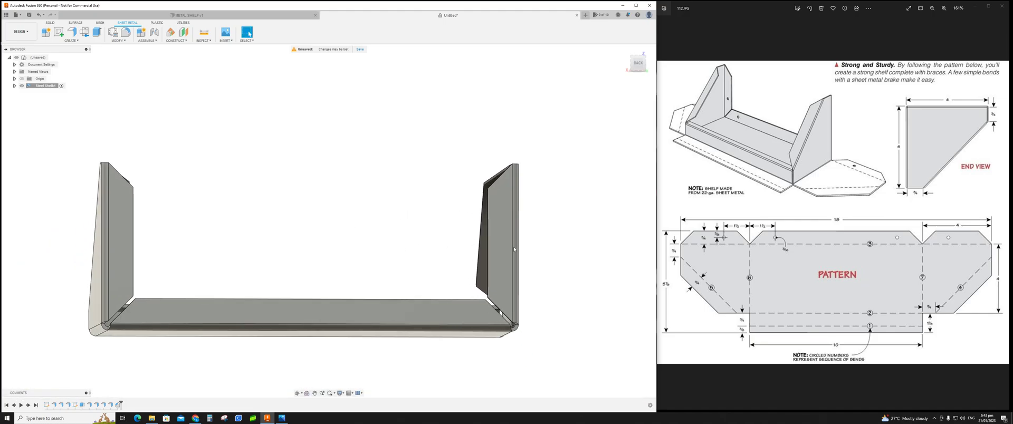
{"action": "left_click", "coordinate": [989, 6]}
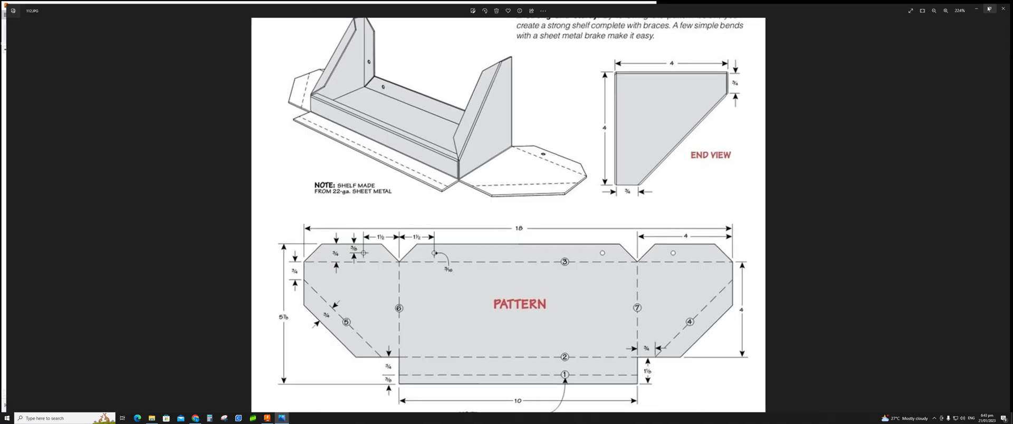
{"action": "scroll", "coordinate": [332, 258], "scroll_direction": "up", "scroll_amount": 2}
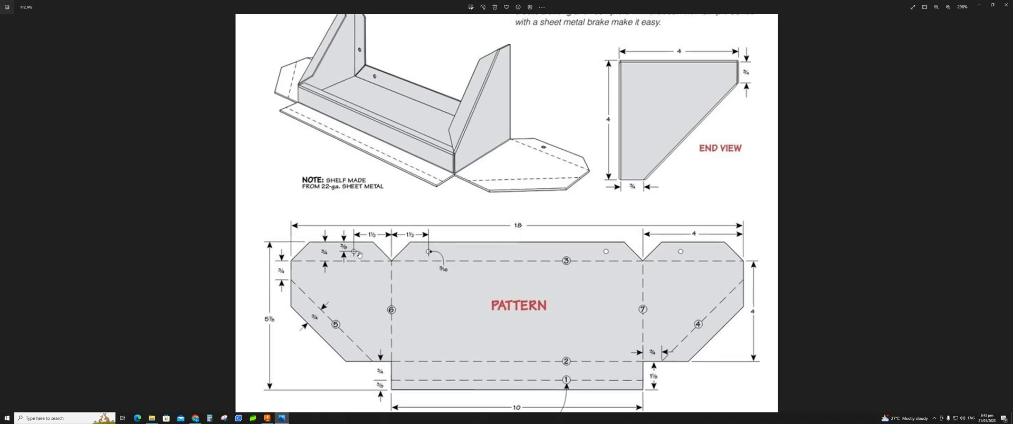
{"action": "scroll", "coordinate": [331, 258], "scroll_direction": "up", "scroll_amount": 1}
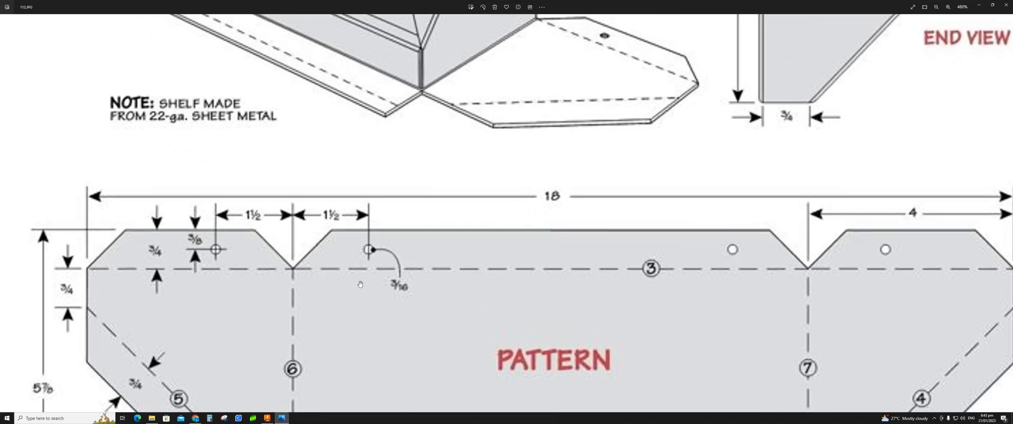
{"action": "scroll", "coordinate": [397, 295], "scroll_direction": "down", "scroll_amount": 3}
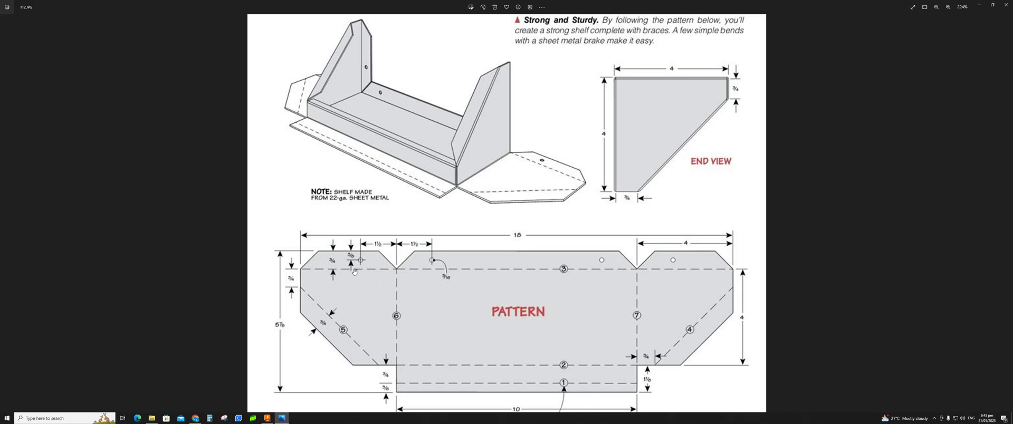
{"action": "scroll", "coordinate": [350, 267], "scroll_direction": "up", "scroll_amount": 2, "text": "ctrl"}
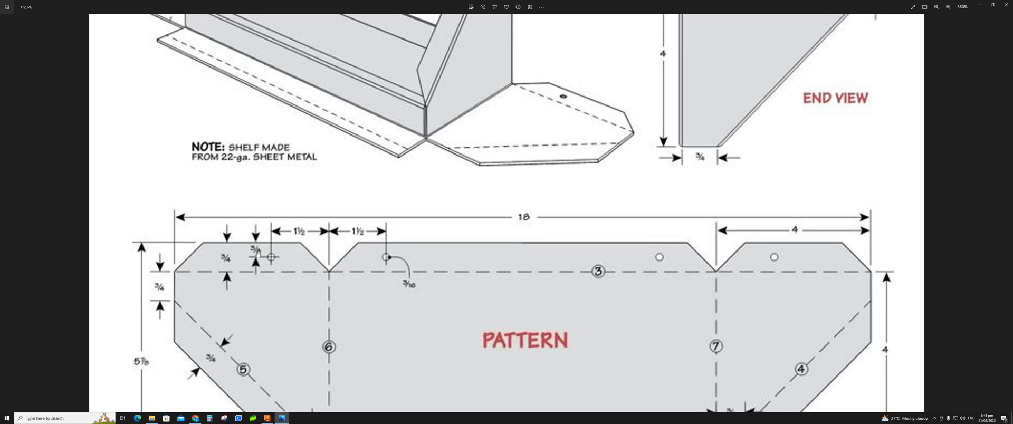
{"action": "scroll", "coordinate": [459, 288], "scroll_direction": "down", "scroll_amount": 2, "text": "ctrl"}
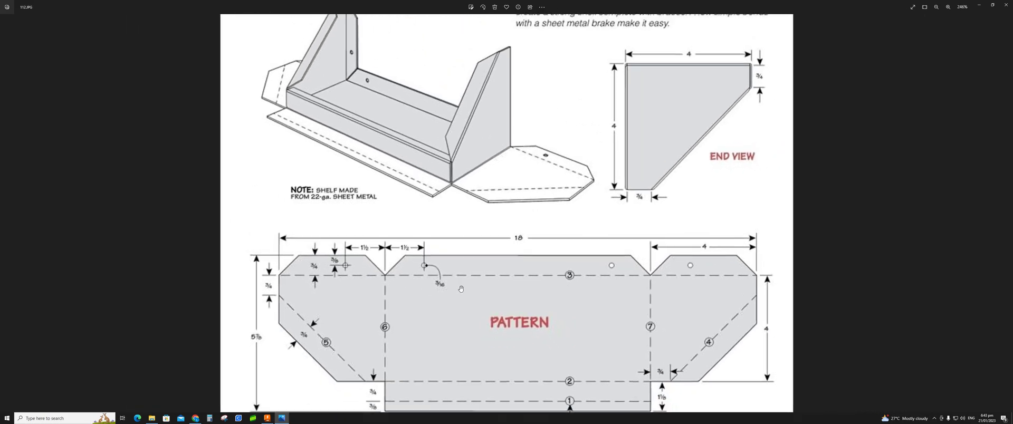
{"action": "scroll", "coordinate": [461, 297], "scroll_direction": "down", "scroll_amount": 1, "text": "ctrl"}
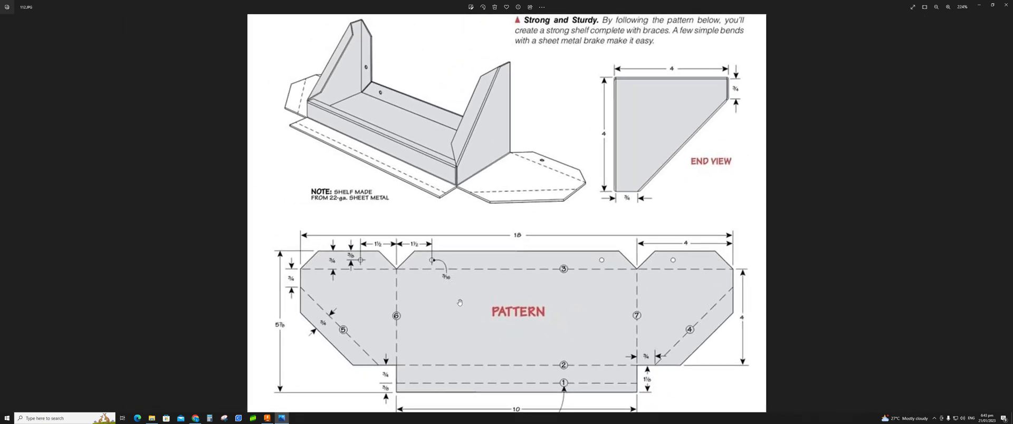
{"action": "left_click", "coordinate": [994, 6]}
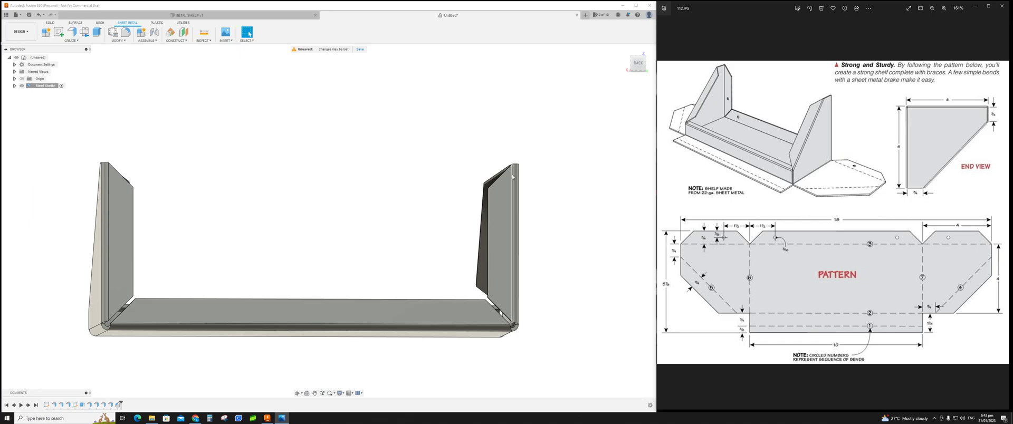
Step: Create a sketch on the shelf's back face and place four points near the end braces and shelf floor for hole positions
{"action": "scroll", "coordinate": [356, 204], "scroll_direction": "down", "scroll_amount": 1}
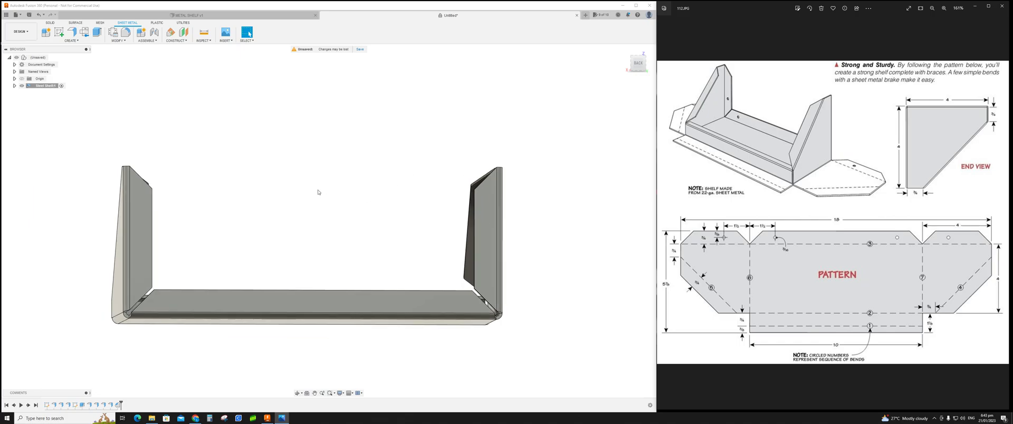
{"action": "left_click", "coordinate": [59, 32]}
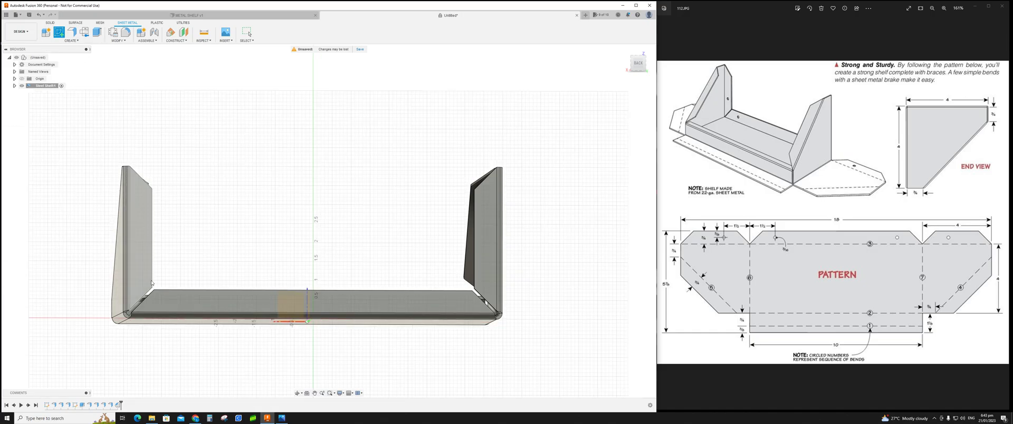
{"action": "left_click", "coordinate": [256, 305]}
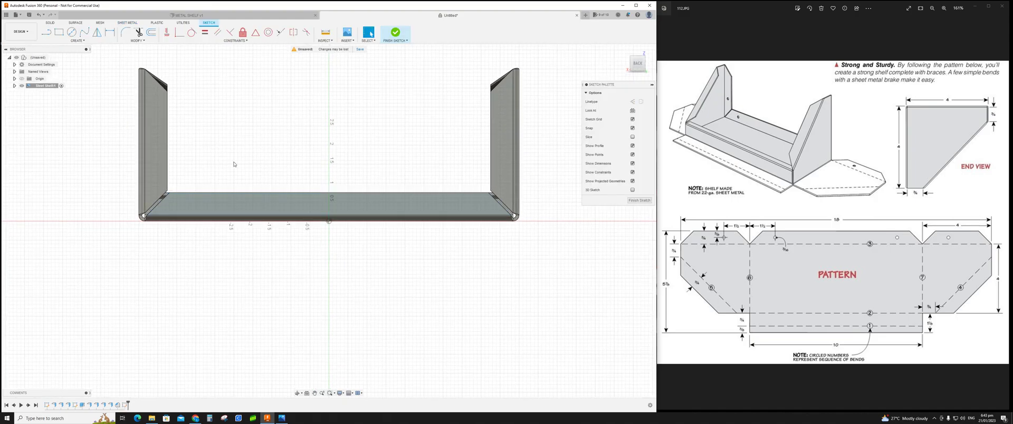
{"action": "left_click", "coordinate": [85, 41]}
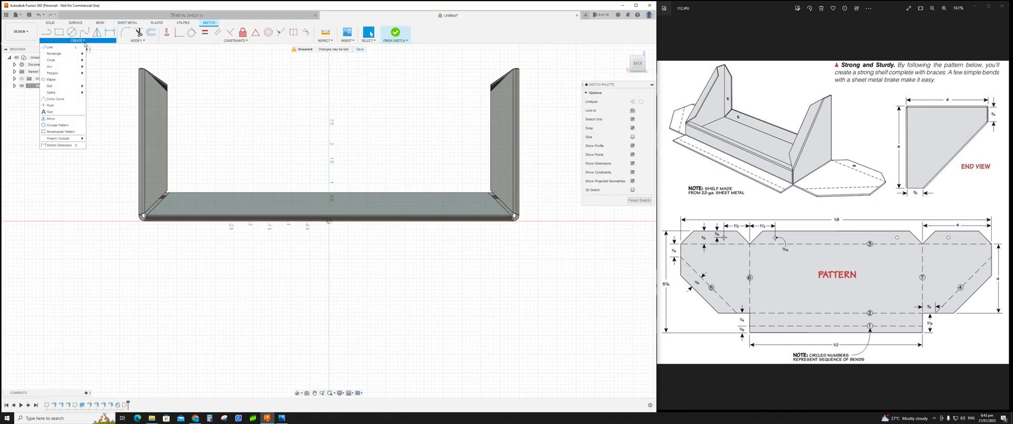
{"action": "left_click", "coordinate": [50, 106]}
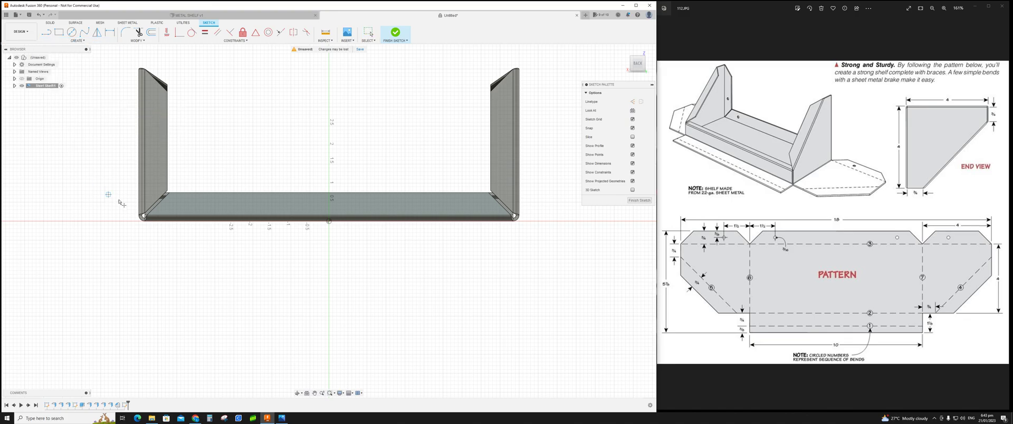
{"action": "left_click", "coordinate": [191, 206]}
{"action": "left_click", "coordinate": [466, 206]}
{"action": "left_click", "coordinate": [504, 164]}
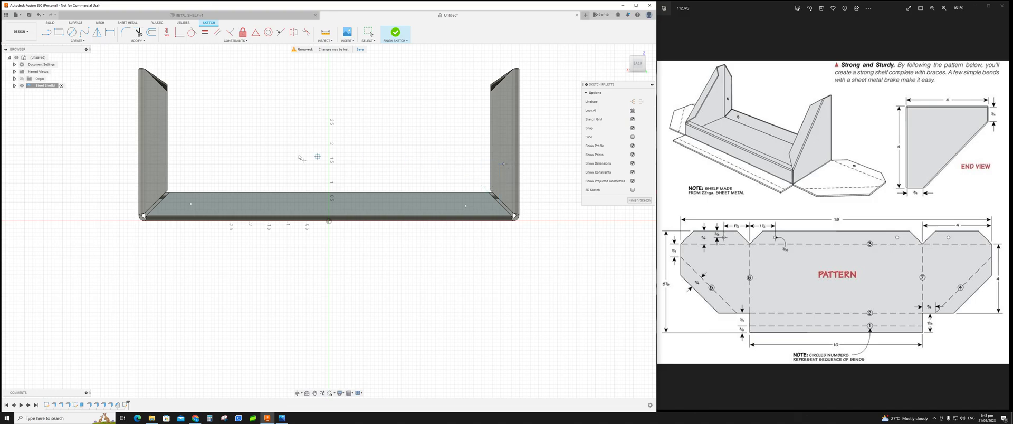
{"action": "left_click", "coordinate": [154, 168]}
{"action": "key", "text": "d"}
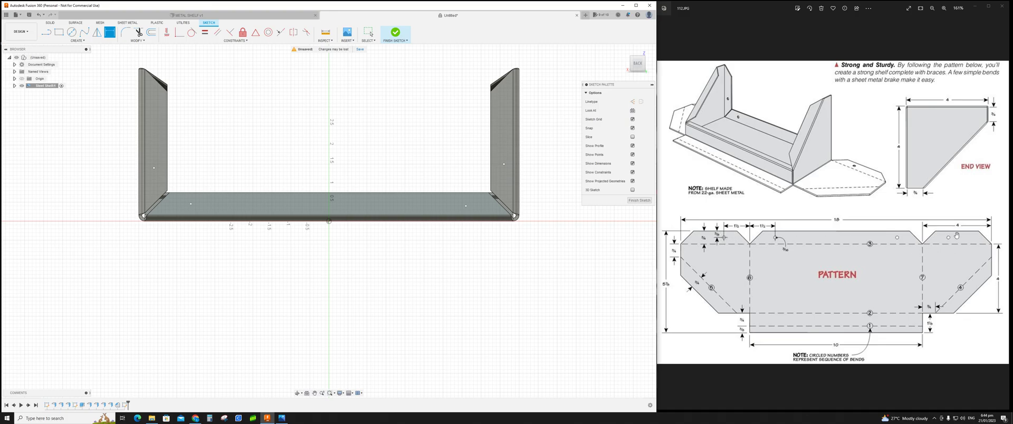
{"action": "left_click", "coordinate": [167, 173]}
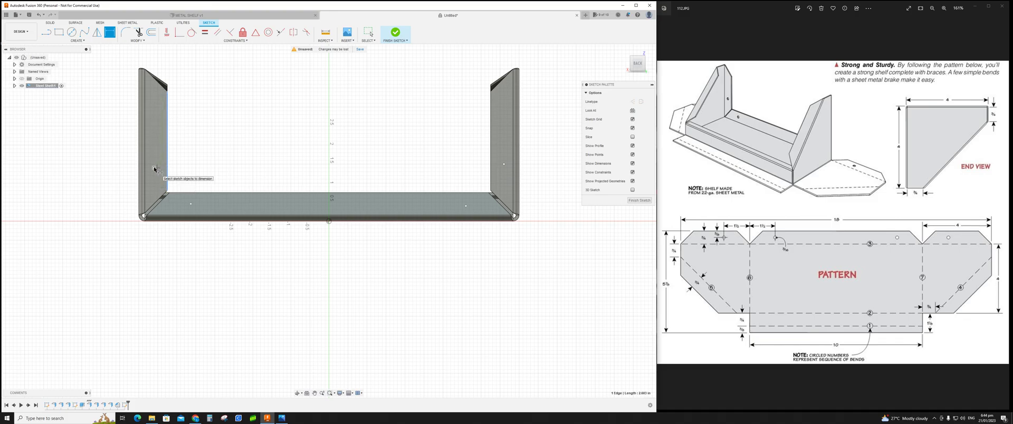
{"action": "left_click", "coordinate": [154, 169]}
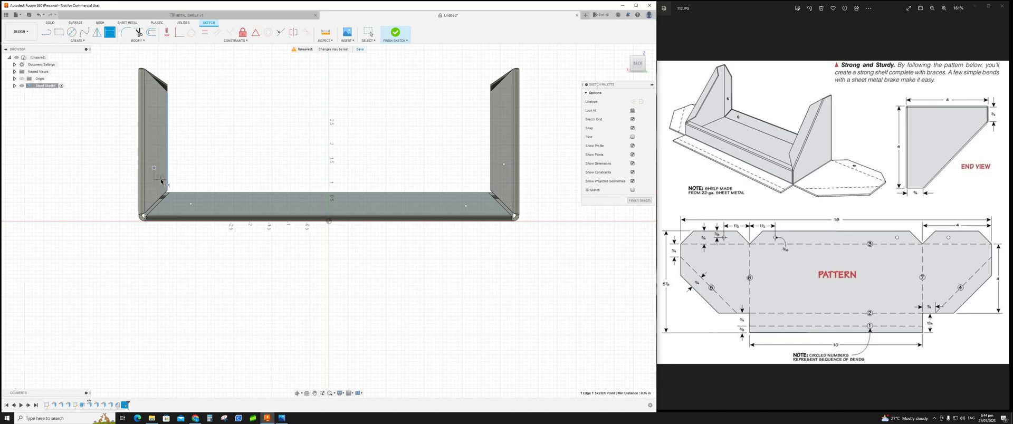
{"action": "key", "text": "Escape"}
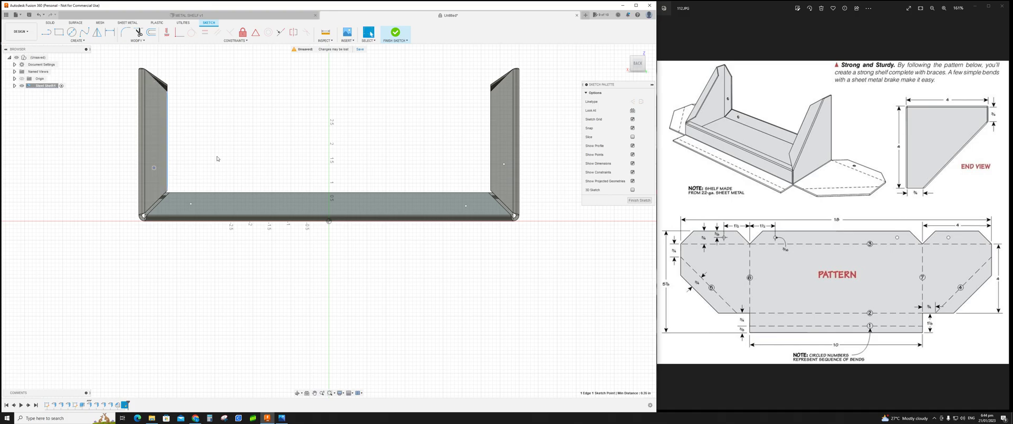
{"action": "key", "text": "Escape"}
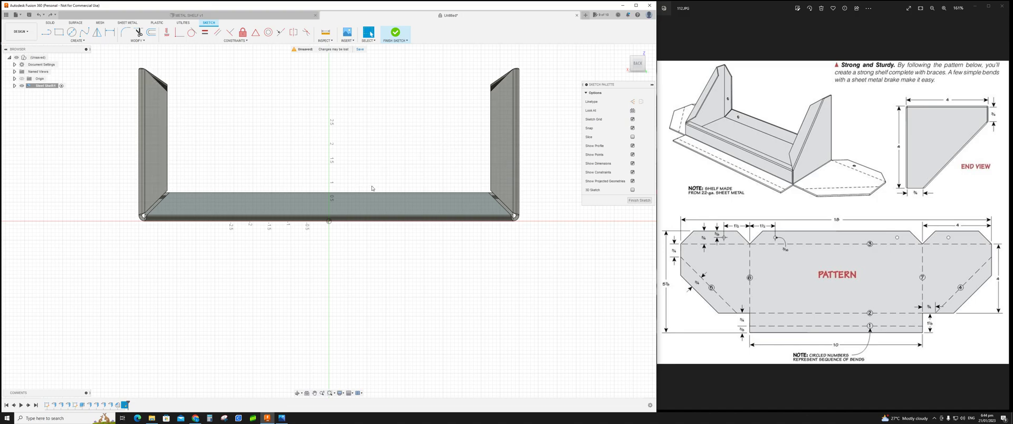
Step: Constrain the two end-brace points and the two floor points as horizontally aligned pairs
{"action": "left_click", "coordinate": [78, 41]}
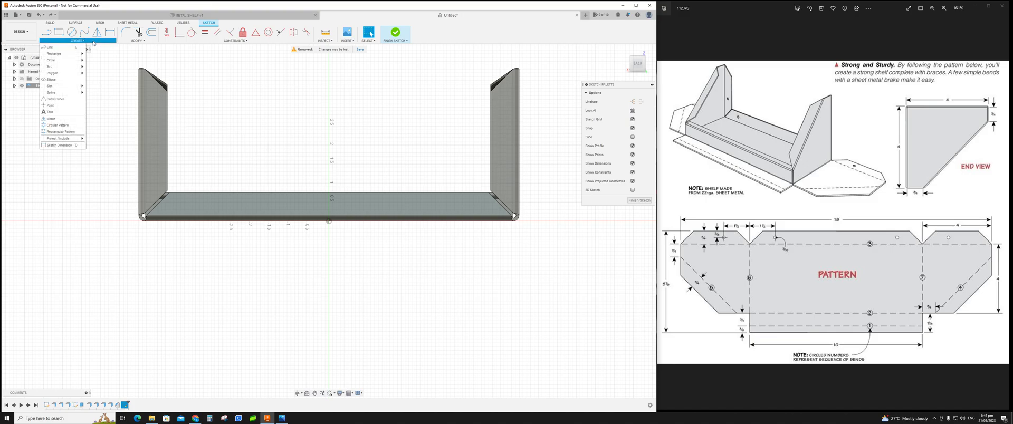
{"action": "left_click", "coordinate": [53, 106]}
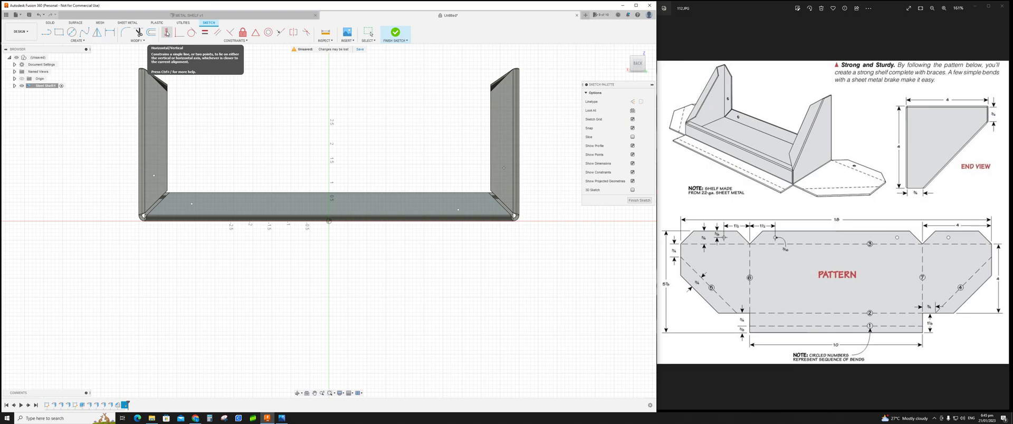
{"action": "left_click", "coordinate": [167, 32]}
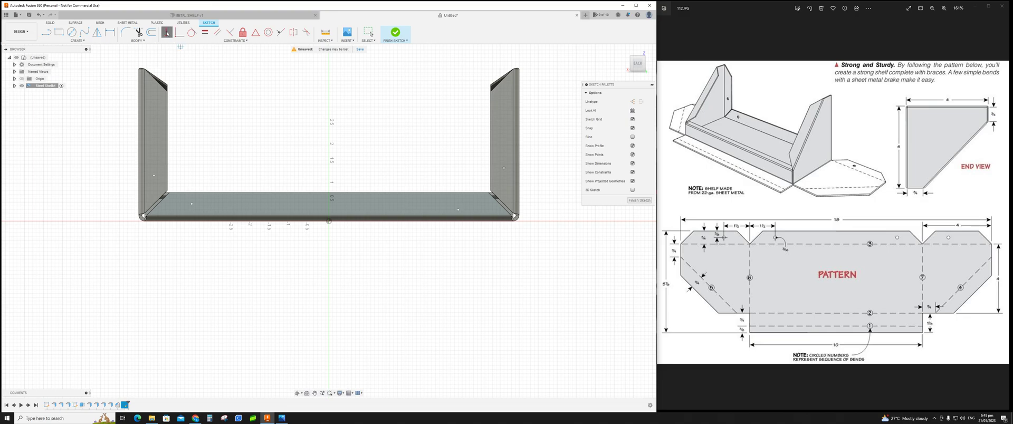
{"action": "left_click", "coordinate": [154, 177]}
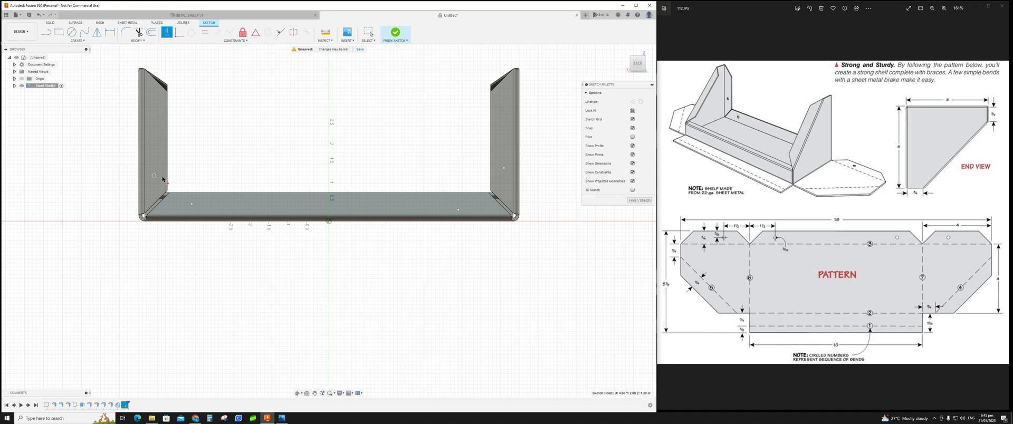
{"action": "left_click", "coordinate": [504, 169]}
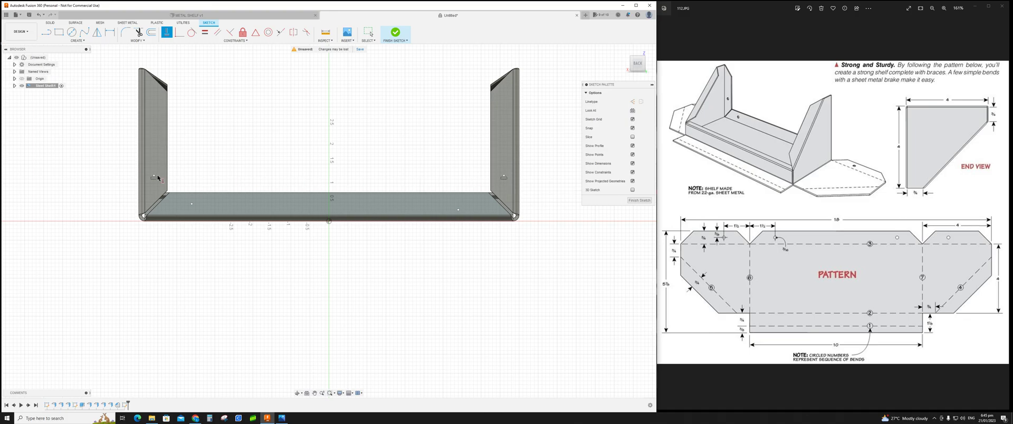
{"action": "left_click", "coordinate": [191, 204]}
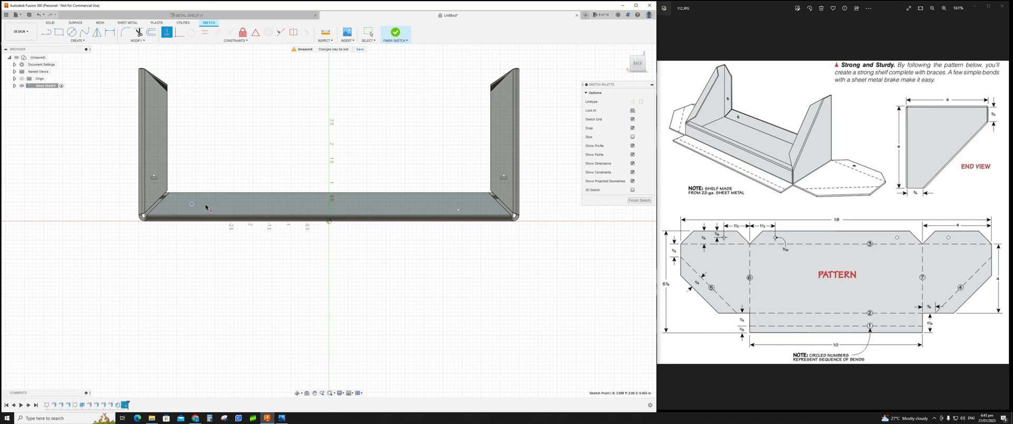
{"action": "left_click", "coordinate": [462, 210]}
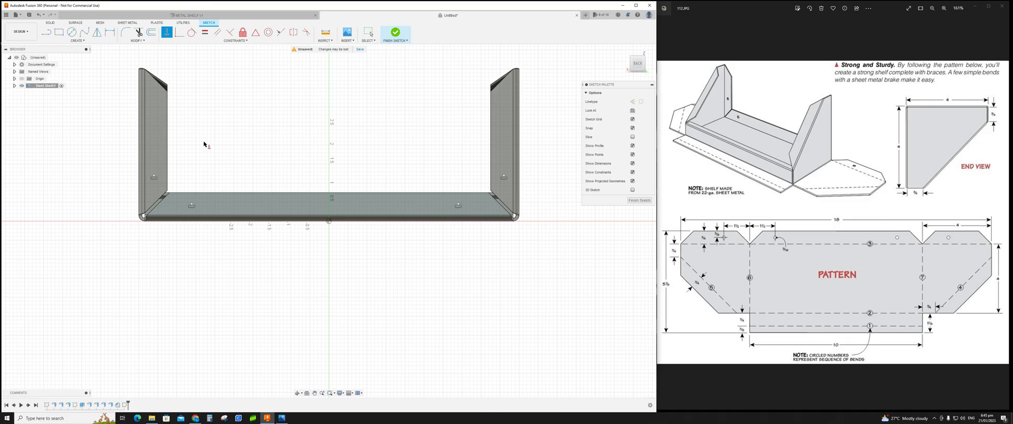
Step: Dimension the left end-brace point's horizontal distance from the brace's inner edge
{"action": "key", "text": "d"}
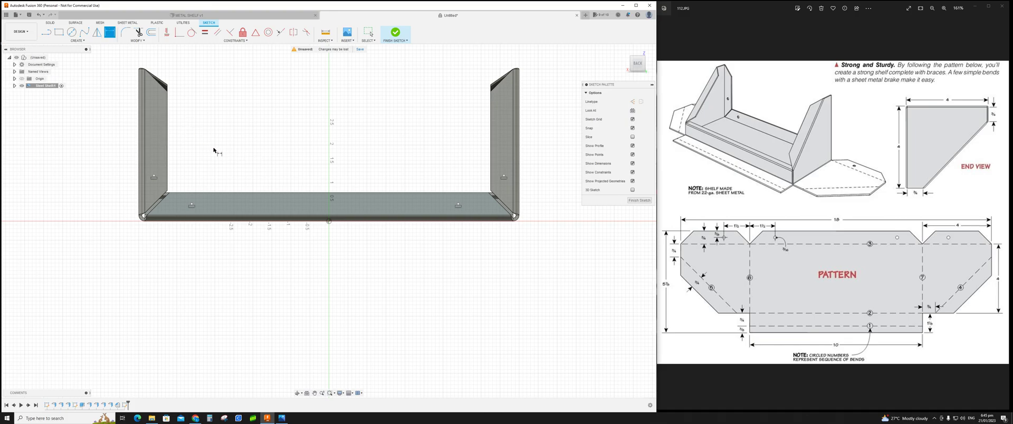
{"action": "left_click", "coordinate": [167, 172]}
{"action": "left_click", "coordinate": [154, 177]}
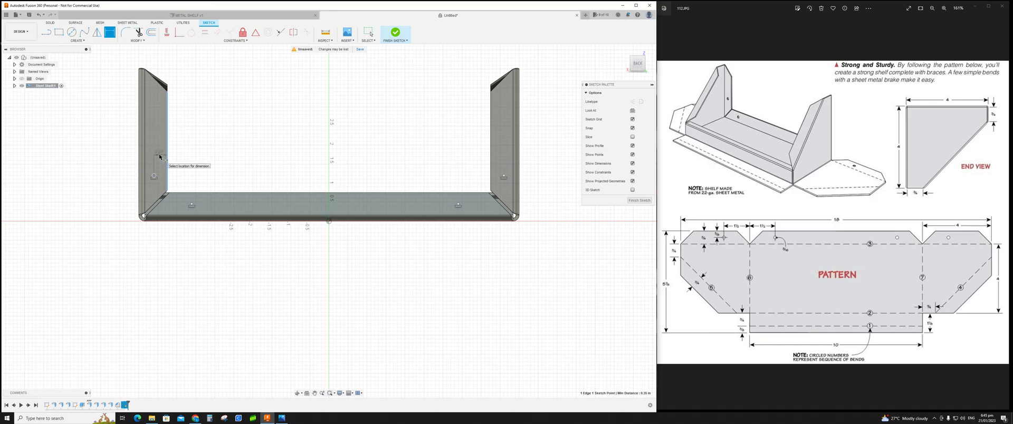
{"action": "left_click", "coordinate": [165, 157]}
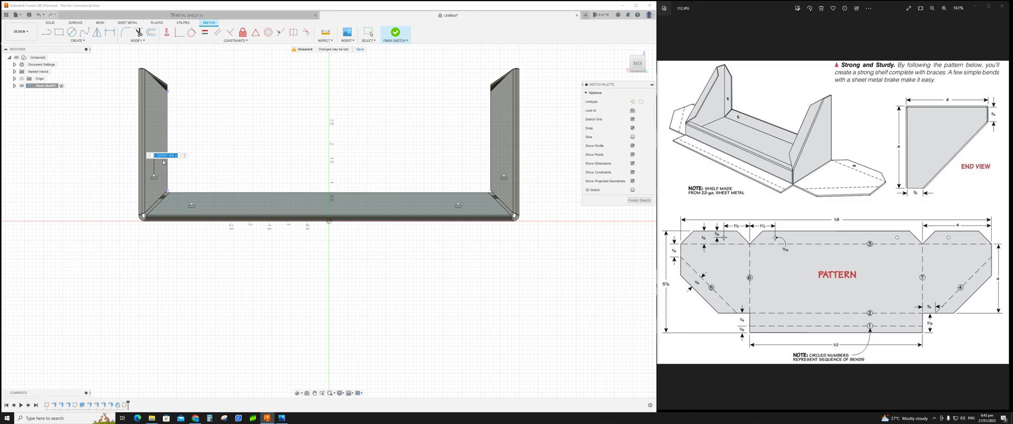
{"action": "key", "text": "BackSpace"}
{"action": "key", "text": "Return"}
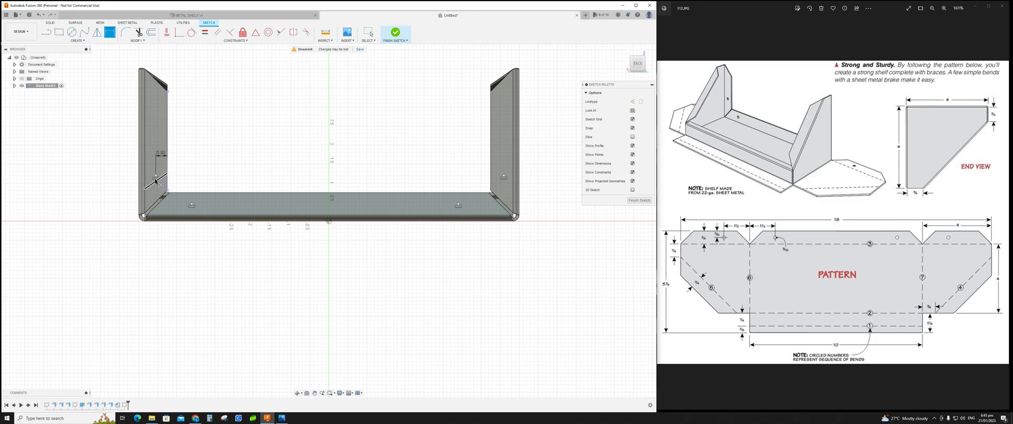
Step: Dimension the right end-brace point's horizontal distance from the right brace's inner edge
{"action": "left_click", "coordinate": [490, 176]}
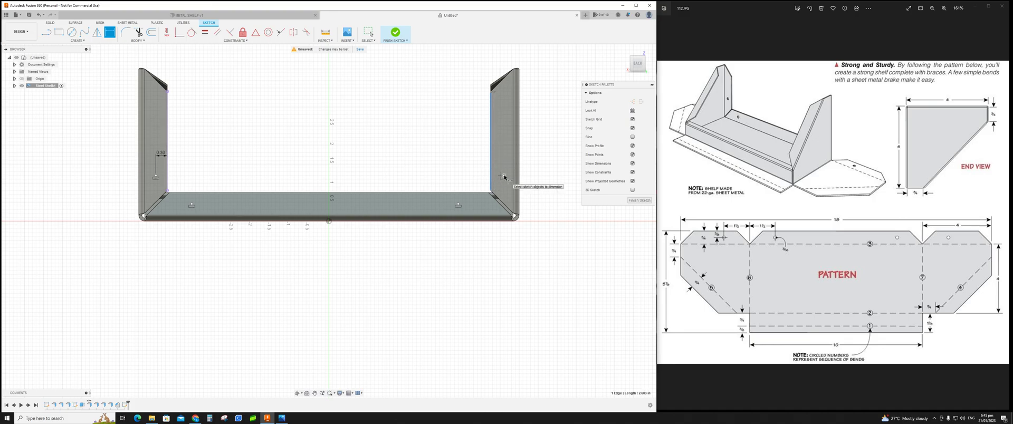
{"action": "left_click", "coordinate": [504, 159]}
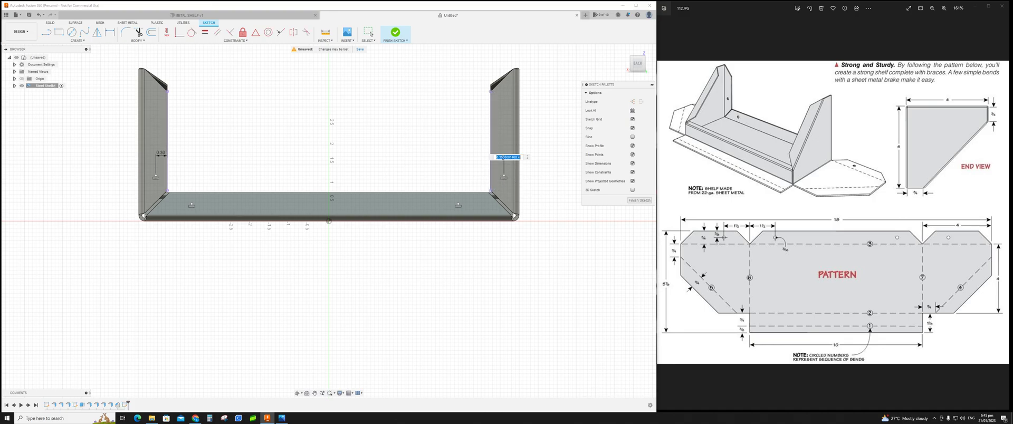
{"action": "key", "text": "BackSpace"}
{"action": "key", "text": "Return"}
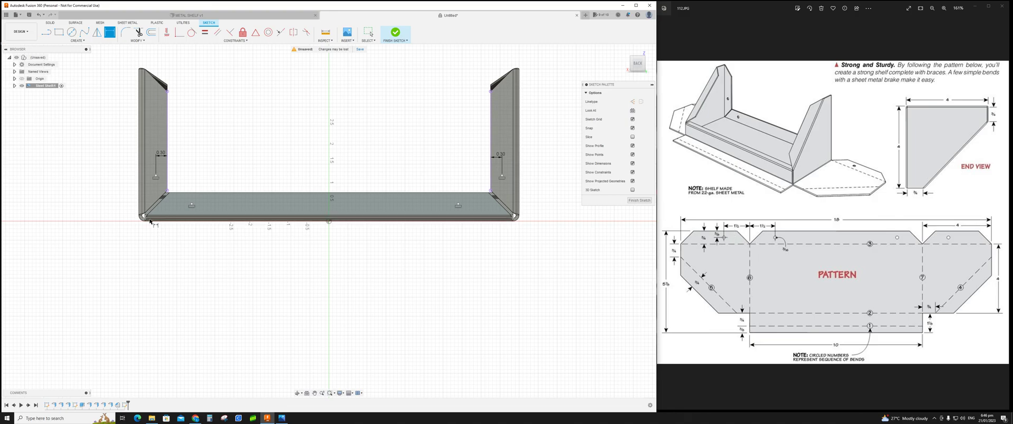
Step: Set the left end-brace point's height above the shelf's bottom edge to 1.5 in
{"action": "left_click", "coordinate": [154, 221]}
{"action": "left_click", "coordinate": [156, 177]}
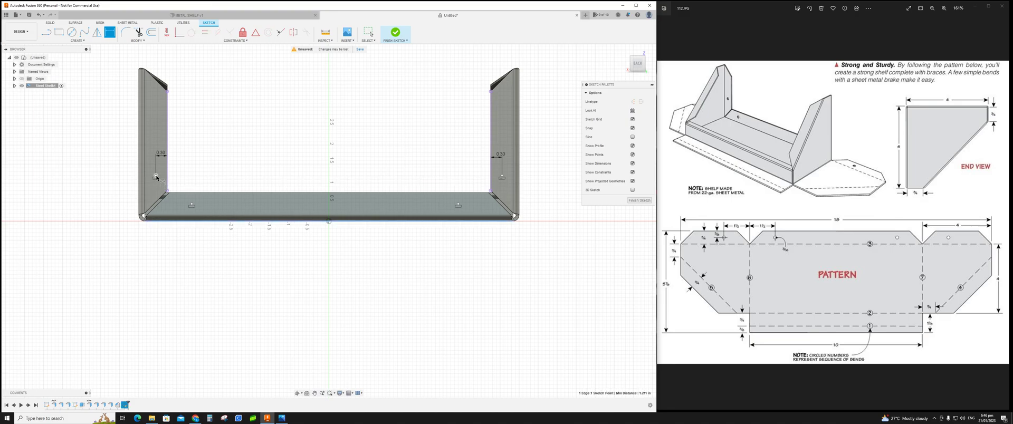
{"action": "left_click", "coordinate": [90, 197]}
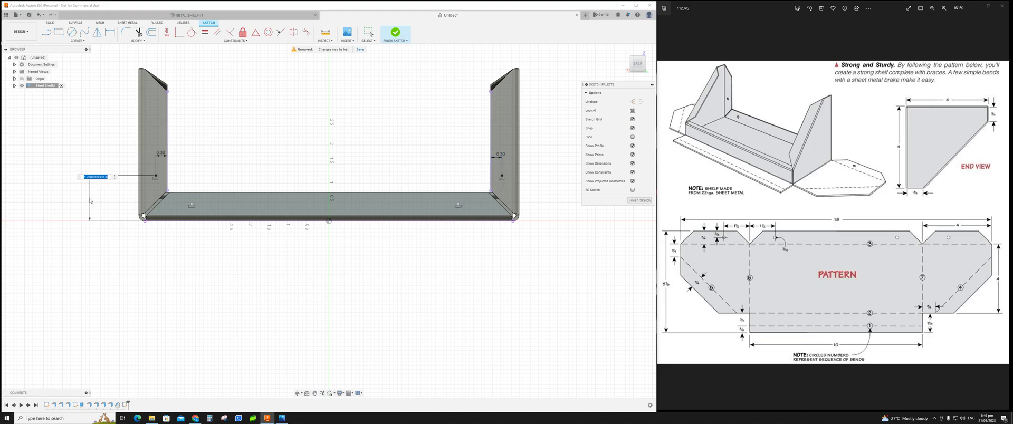
{"action": "type", "text": "1"}
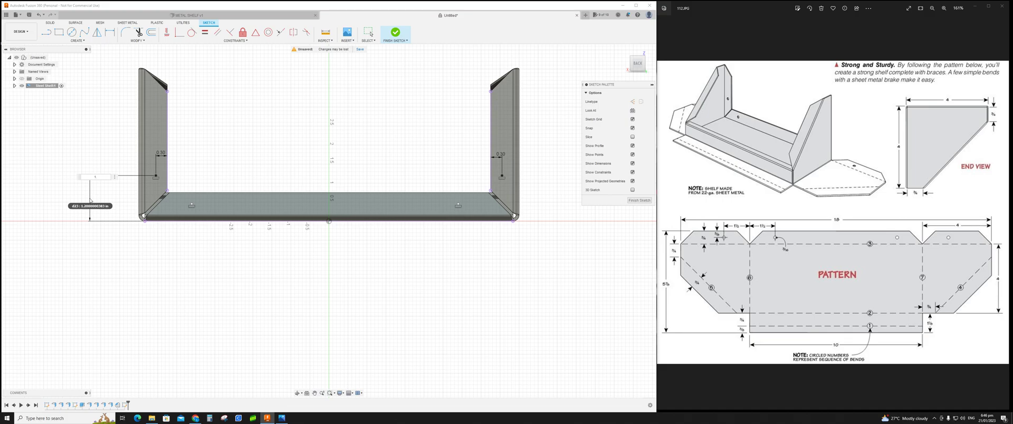
{"action": "type", "text": ".5"}
{"action": "key", "text": "Return"}
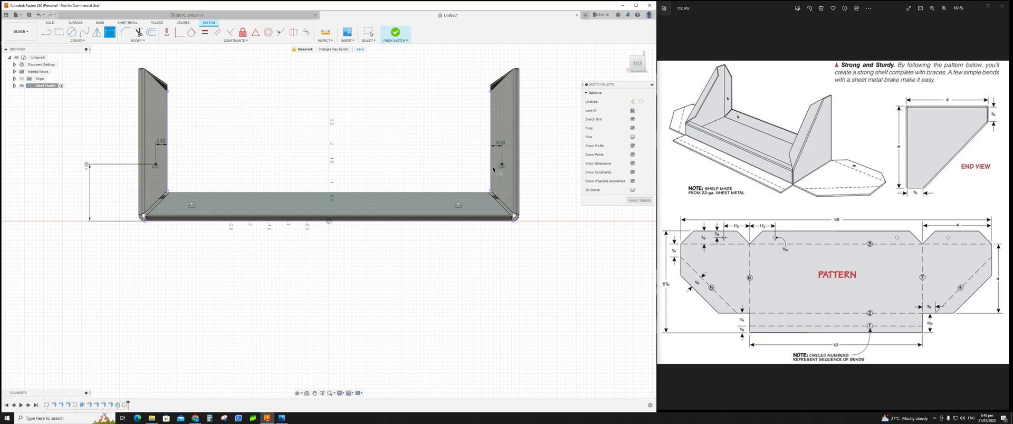
Step: Dimension the left floor point's distance from the shelf floor's back edge line
{"action": "left_click", "coordinate": [192, 194]}
{"action": "left_click", "coordinate": [192, 206]}
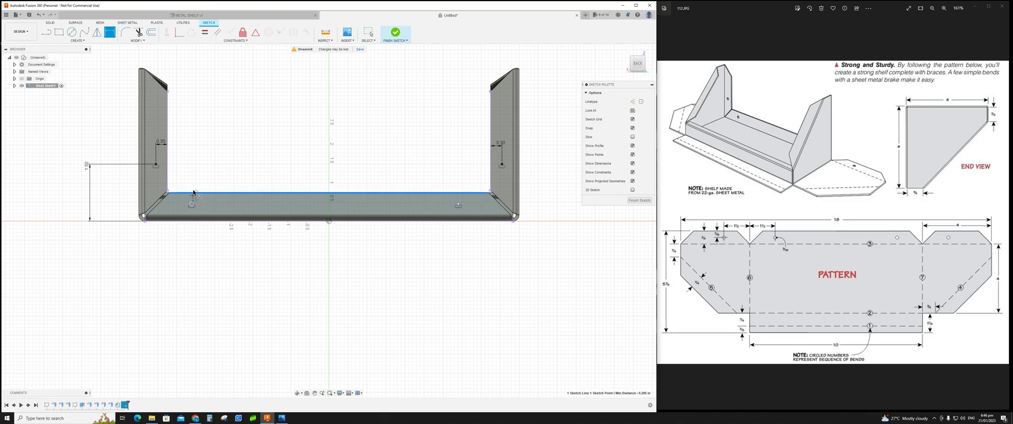
{"action": "left_click", "coordinate": [203, 183]}
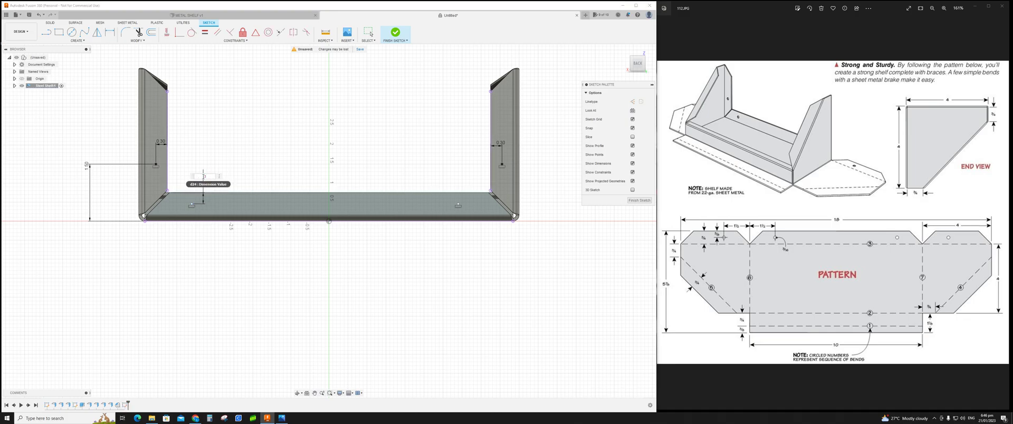
{"action": "key", "text": "Return"}
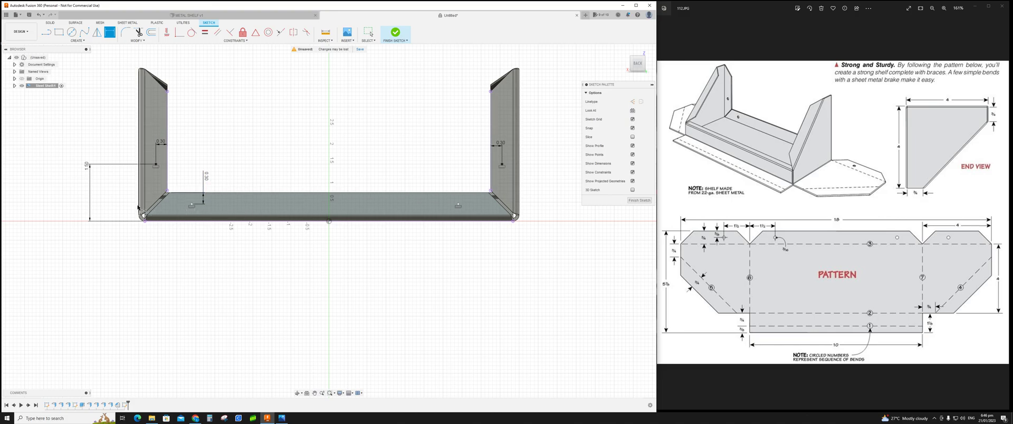
Step: Set the left floor point's distance from the shelf's left outer edge to 1.5 in
{"action": "left_click", "coordinate": [139, 206]}
{"action": "left_click", "coordinate": [191, 204]}
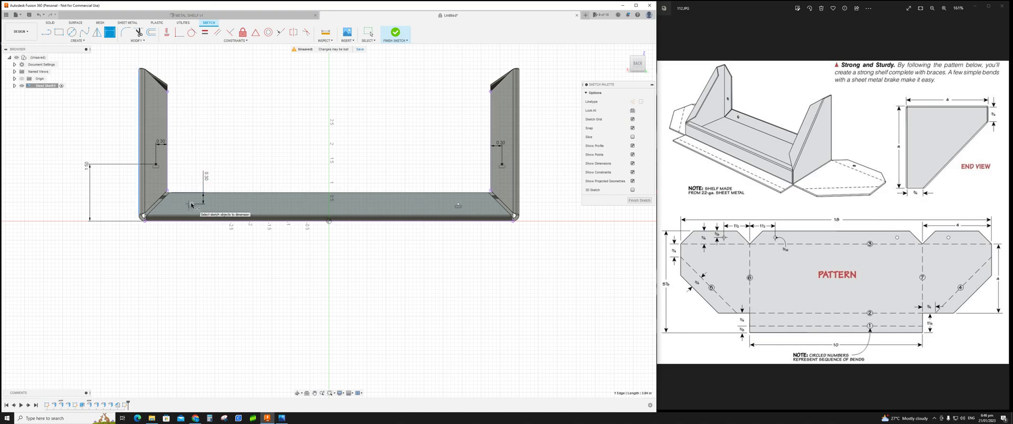
{"action": "left_click", "coordinate": [190, 246]}
{"action": "type", "text": "1"}
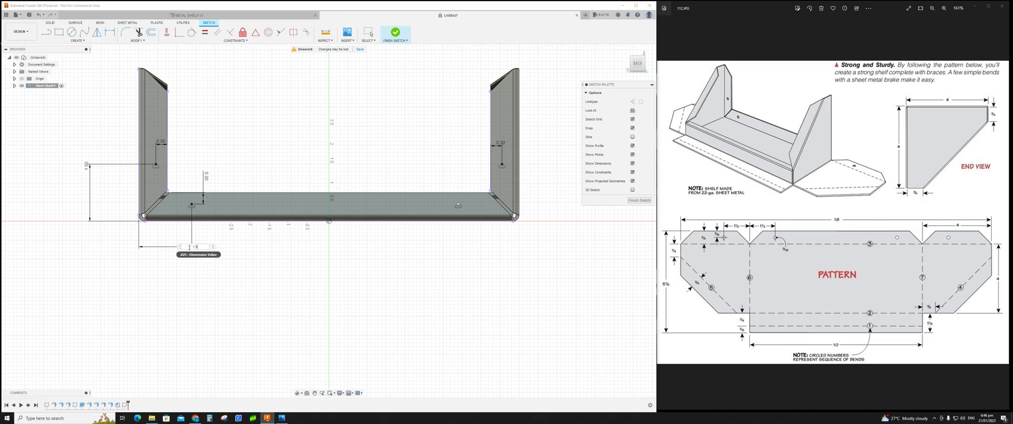
{"action": "type", "text": ".5"}
{"action": "key", "text": "Return"}
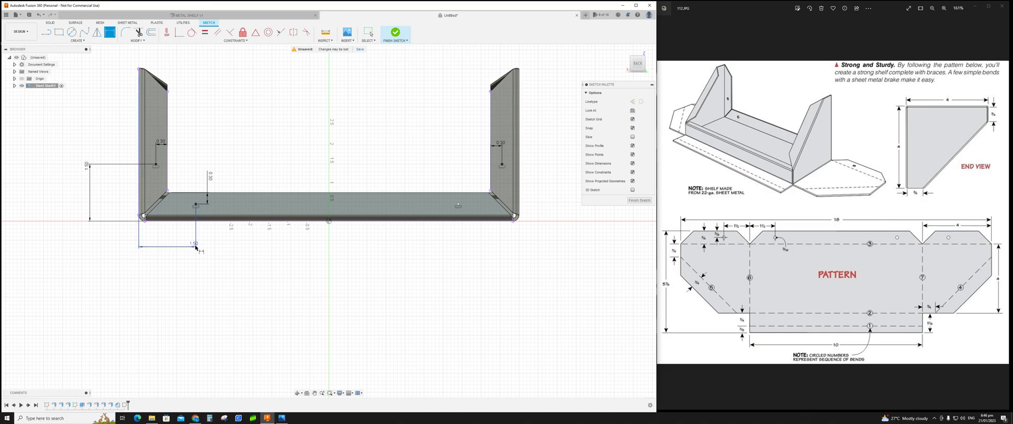
Step: Set the right floor point's distance from the shelf's right outer edge to 1.5 in
{"action": "left_click", "coordinate": [519, 208]}
{"action": "left_click", "coordinate": [458, 206]}
{"action": "left_click", "coordinate": [460, 256]}
{"action": "type", "text": "1"}
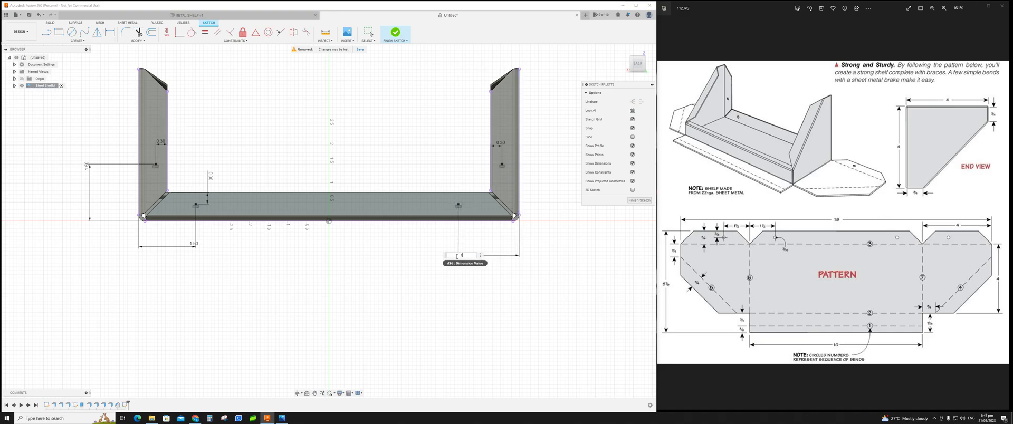
{"action": "type", "text": ".5"}
{"action": "key", "text": "Return"}
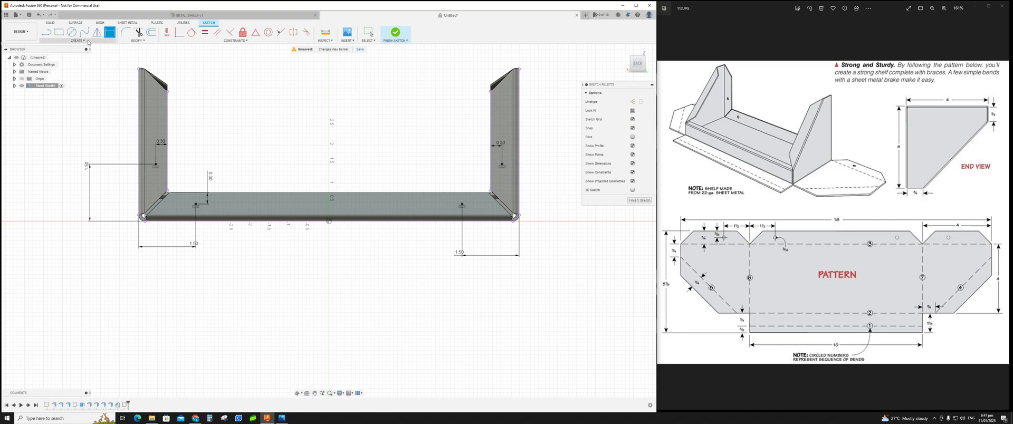
Step: Start a Hole feature and select all four sketch points as hole positions
{"action": "left_click", "coordinate": [51, 23]}
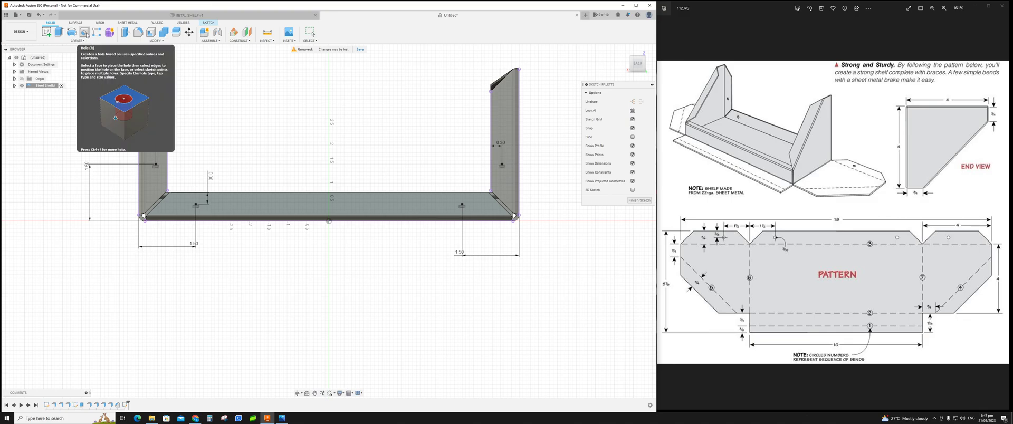
{"action": "left_click", "coordinate": [86, 33]}
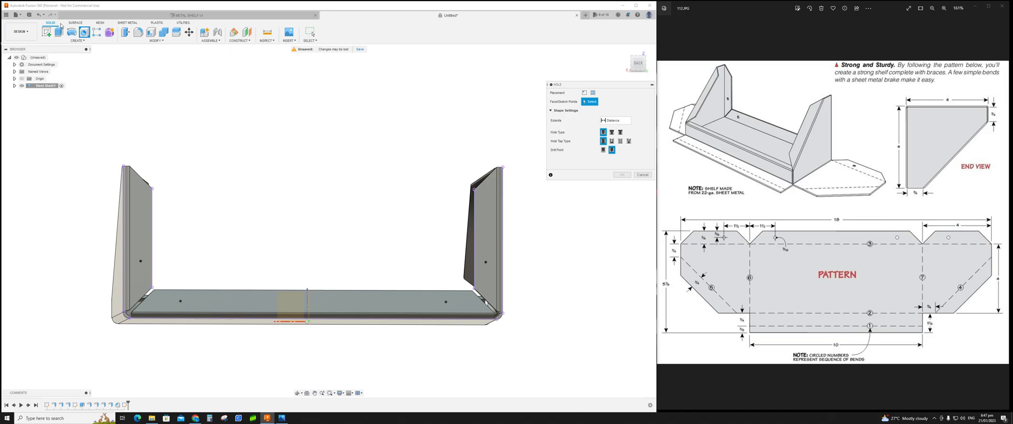
{"action": "left_click", "coordinate": [141, 261]}
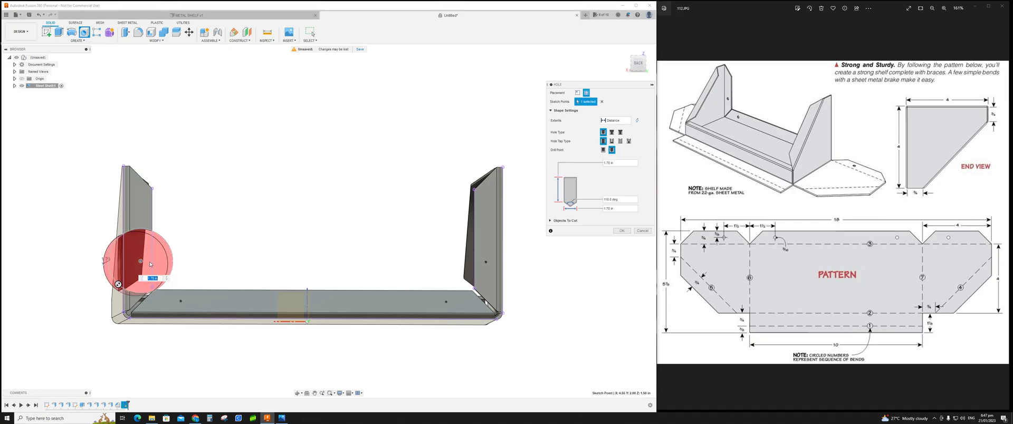
{"action": "left_click", "coordinate": [180, 302]}
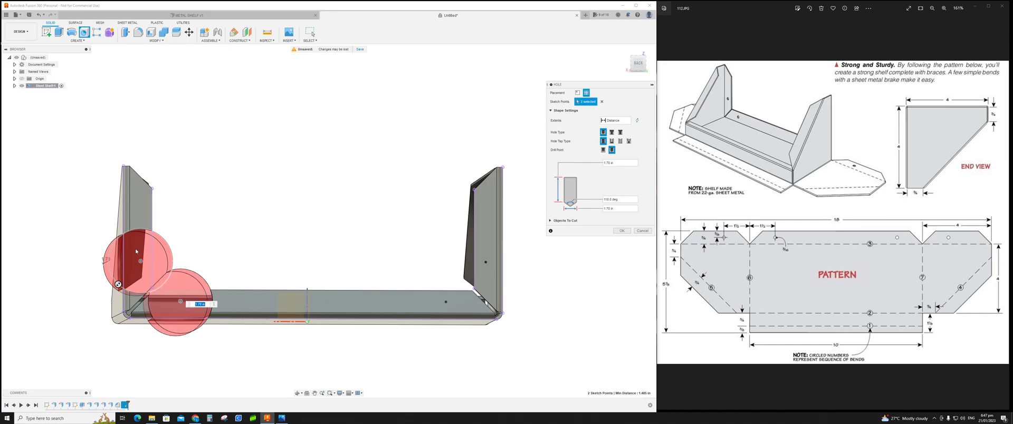
{"action": "left_click", "coordinate": [447, 303]}
{"action": "left_click", "coordinate": [485, 262]}
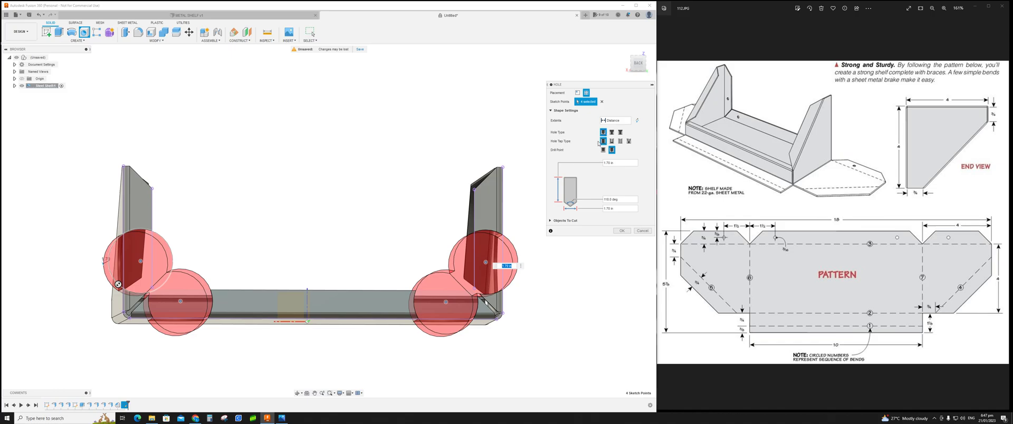
Step: Set the hole type and drill point, set the hole diameter to 0.355 in, and create the four holes
{"action": "left_click", "coordinate": [604, 142]}
{"action": "left_click", "coordinate": [613, 151]}
{"action": "double_click", "coordinate": [610, 164]}
{"action": "key", "text": "BackSpace"}
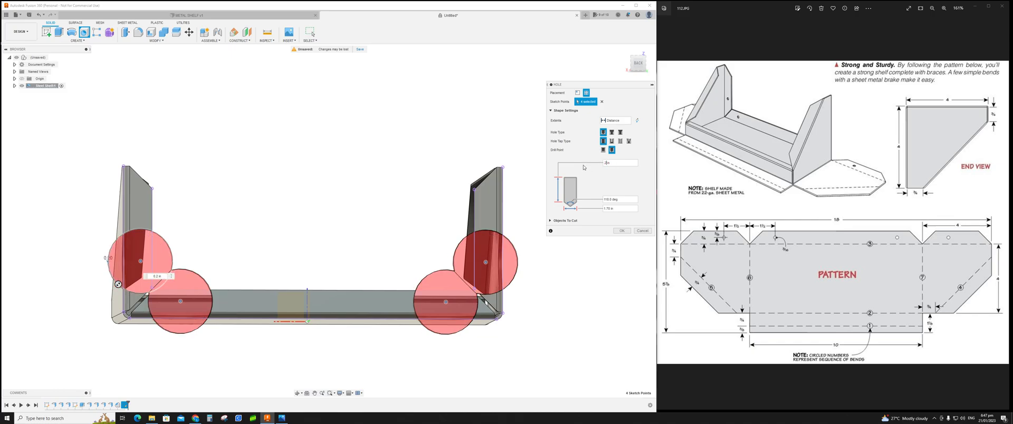
{"action": "mouse_move", "coordinate": [551, 282]}
{"action": "middle_mouse_down", "text": "shift"}
{"action": "mouse_move", "coordinate": [586, 287]}
{"action": "mouse_move", "coordinate": [551, 282]}
{"action": "middle_mouse_up", "text": "shift"}
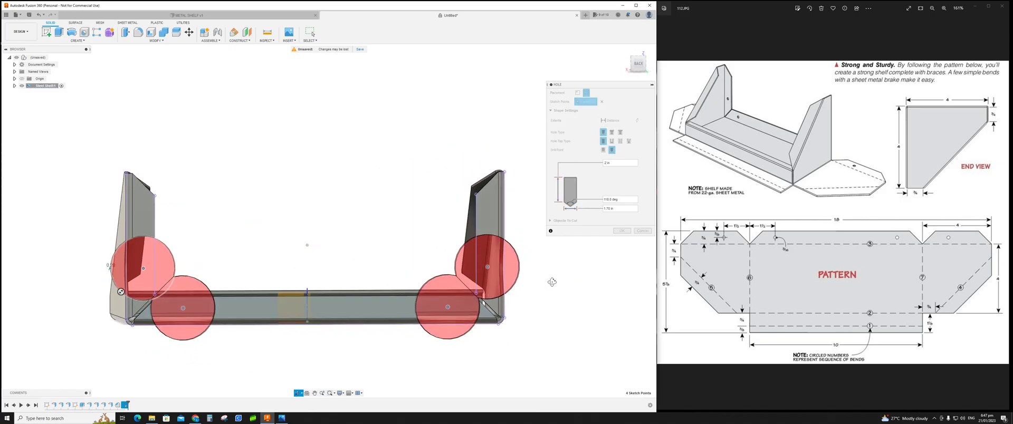
{"action": "left_click", "coordinate": [606, 209]}
{"action": "left_click_drag", "start_coordinate": [609, 209], "coordinate": [601, 211]}
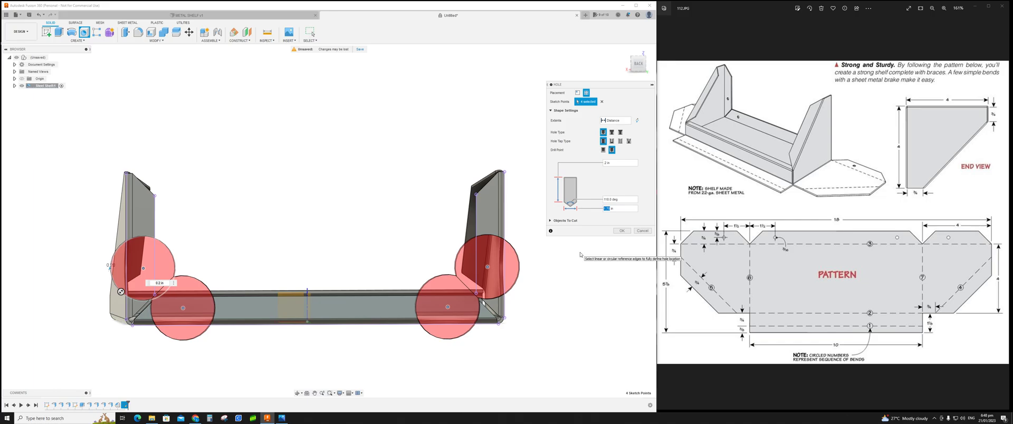
{"action": "type", "text": ".135"}
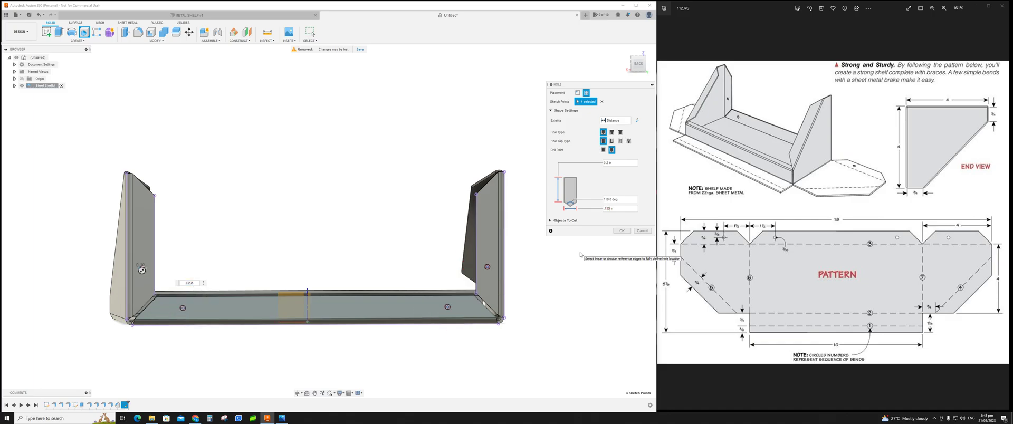
{"action": "middle_click_drag", "start_coordinate": [582, 304], "coordinate": [555, 322], "text": "shift"}
{"action": "left_click", "coordinate": [610, 208]}
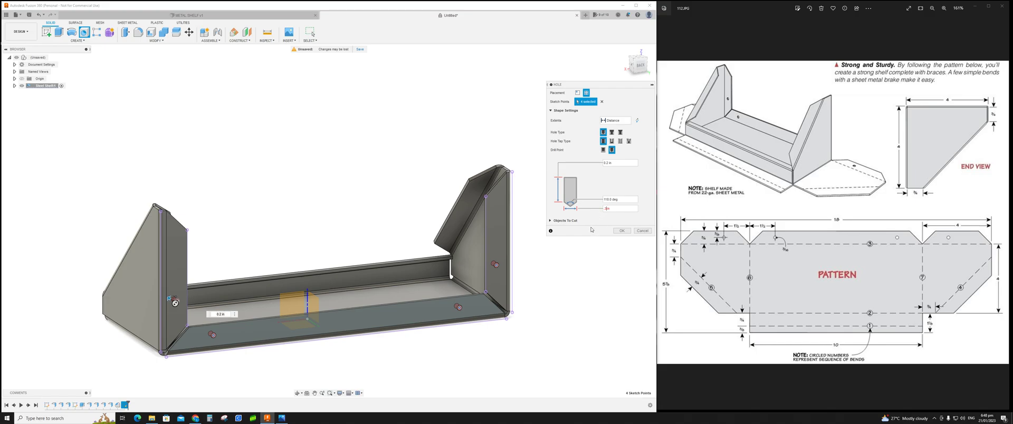
{"action": "type", "text": ".35"}
{"action": "key", "text": "Return"}
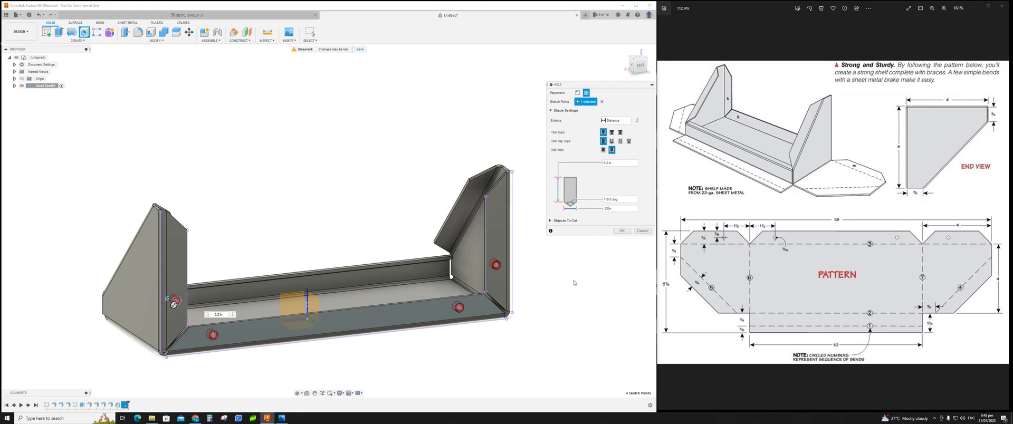
{"action": "middle_click_drag", "start_coordinate": [556, 297], "coordinate": [591, 280], "text": "shift"}
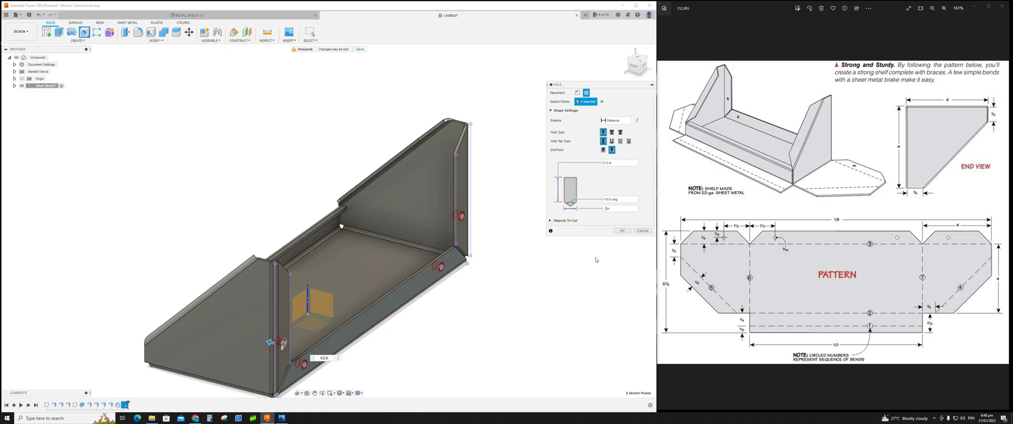
{"action": "type", "text": "5"}
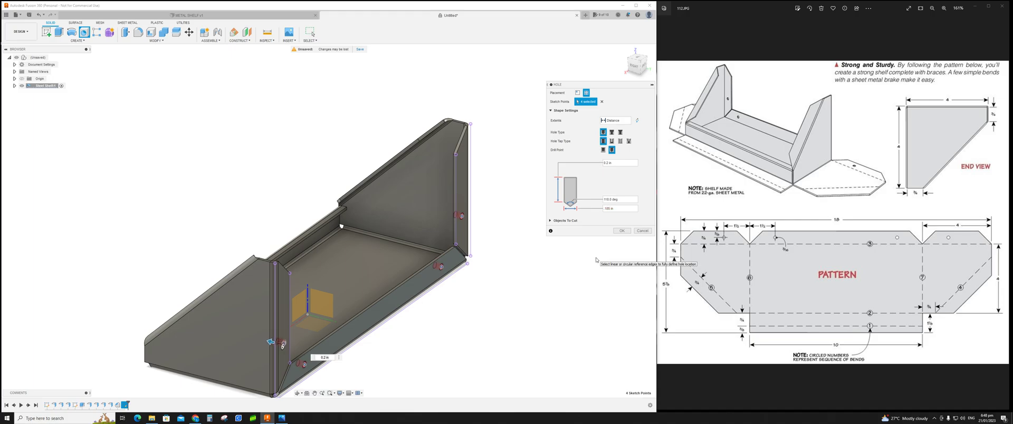
{"action": "middle_click_drag", "start_coordinate": [571, 193], "coordinate": [574, 277], "text": "shift"}
{"action": "left_click", "coordinate": [622, 233]}
Step: Chamfer the edges of the four mounting holes with an equal distance of 0.03 in
{"action": "middle_click_drag", "start_coordinate": [475, 260], "coordinate": [534, 250], "text": "shift"}
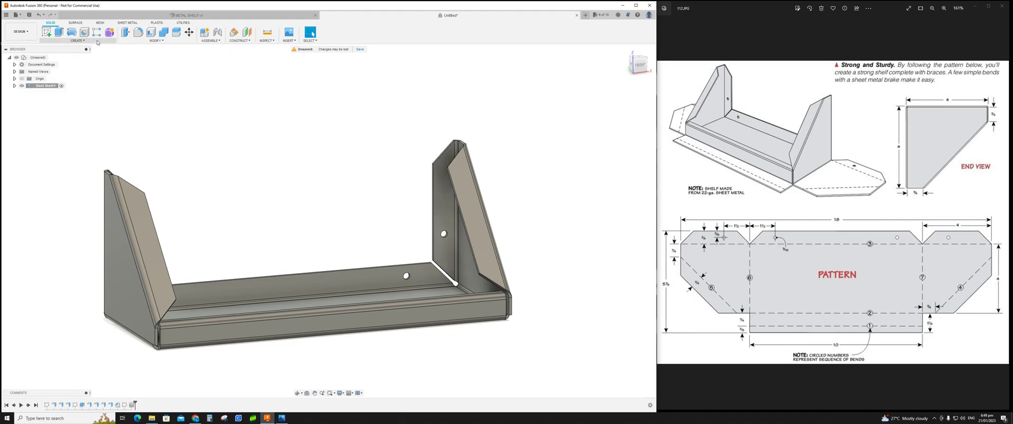
{"action": "left_click", "coordinate": [167, 41]}
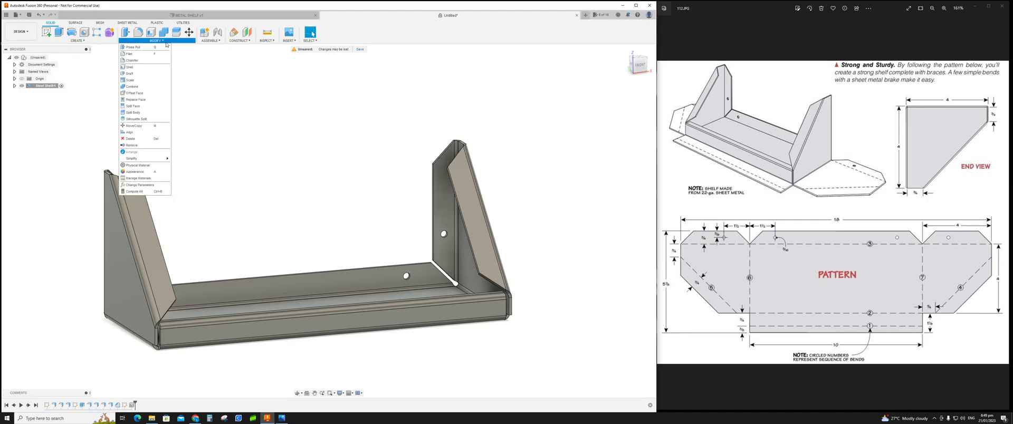
{"action": "left_click", "coordinate": [144, 61]}
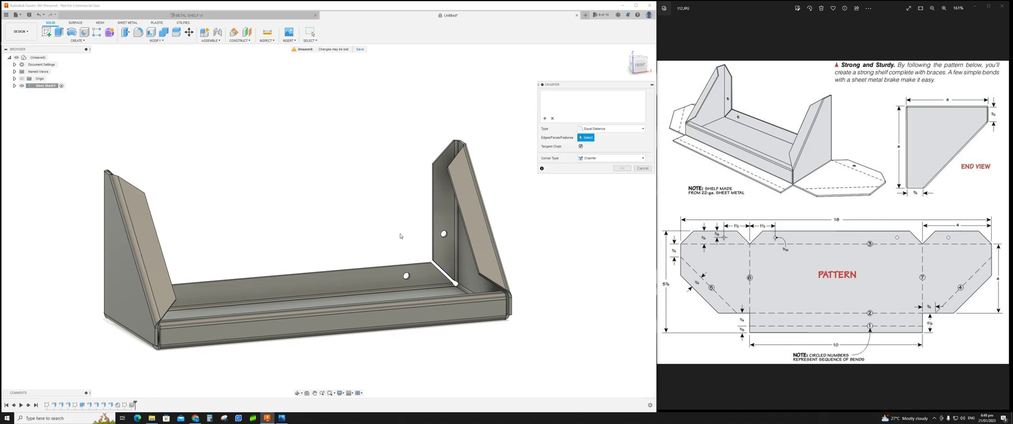
{"action": "left_click", "coordinate": [442, 236]}
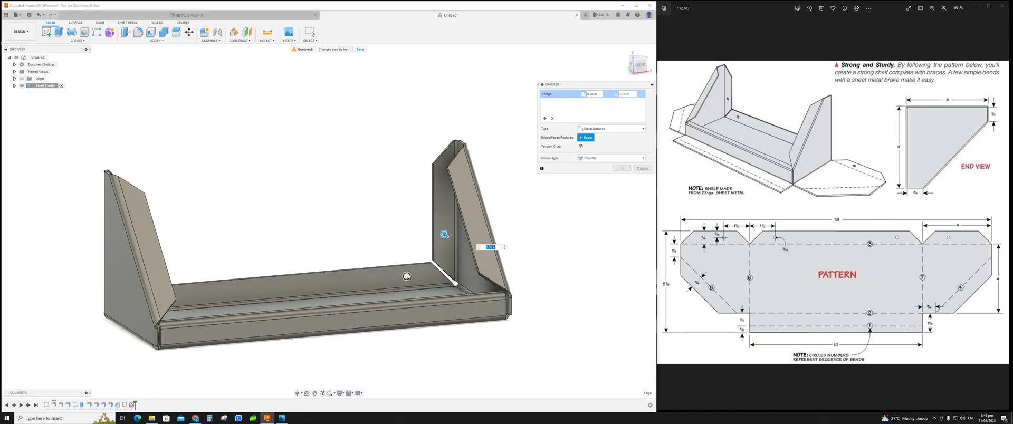
{"action": "middle_click_drag", "start_coordinate": [398, 278], "coordinate": [185, 249], "text": "shift"}
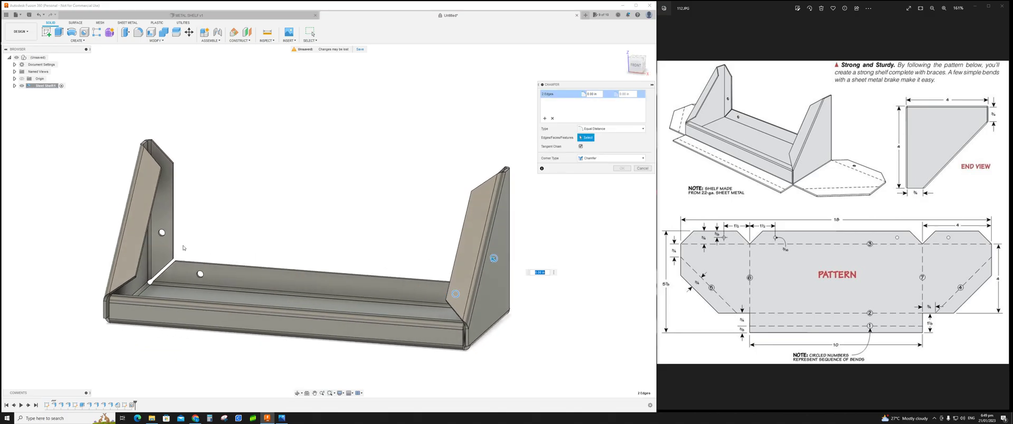
{"action": "left_click", "coordinate": [161, 232]}
{"action": "left_click", "coordinate": [200, 275]}
{"action": "type", "text": ".3"}
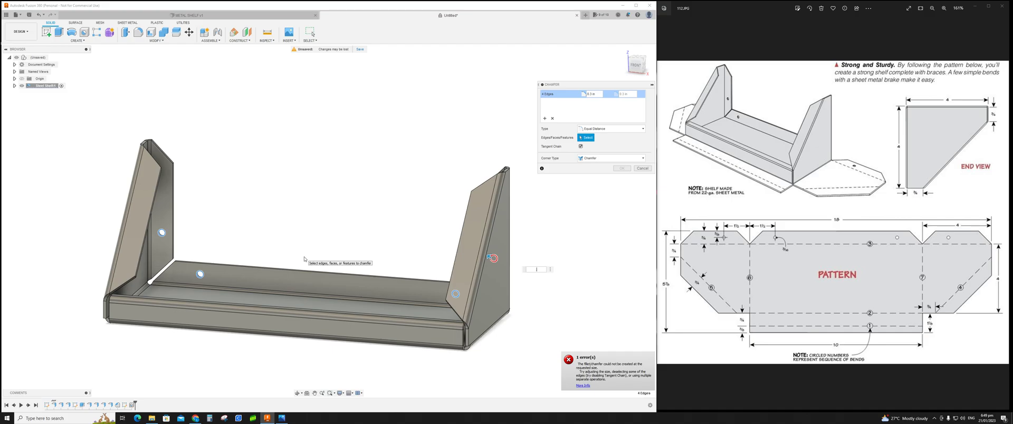
{"action": "type", "text": "2"}
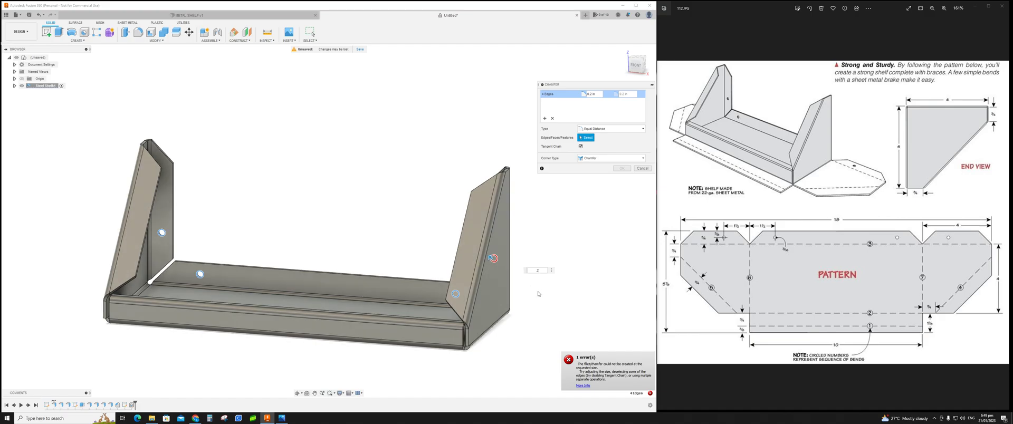
{"action": "middle_click_drag", "start_coordinate": [541, 295], "coordinate": [545, 269], "text": "shift"}
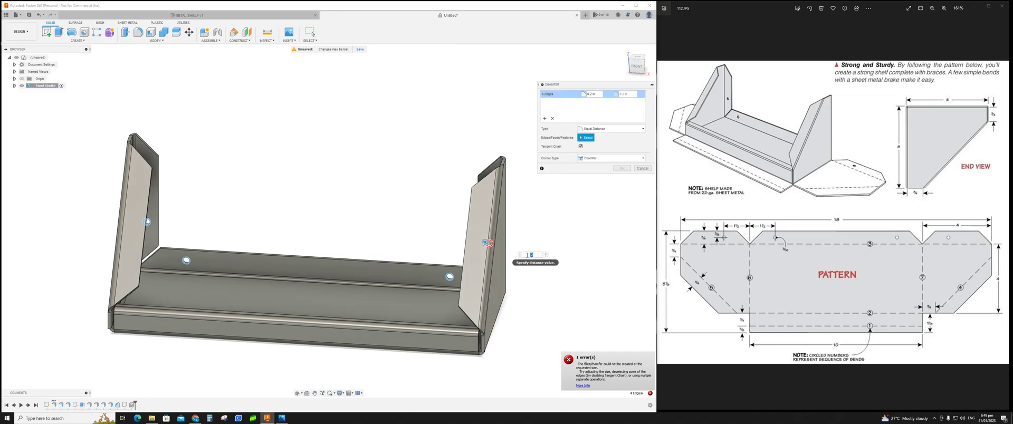
{"action": "type", "text": ".03"}
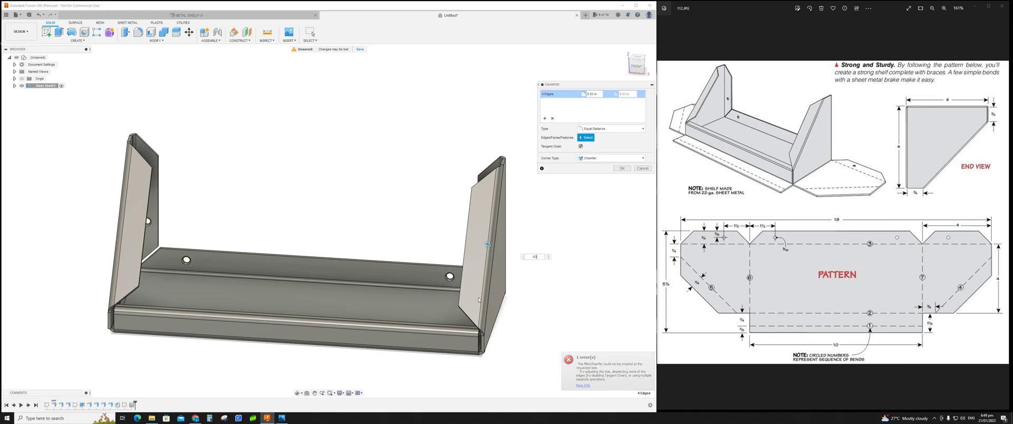
{"action": "middle_click_drag", "start_coordinate": [521, 259], "coordinate": [449, 307], "text": "shift"}
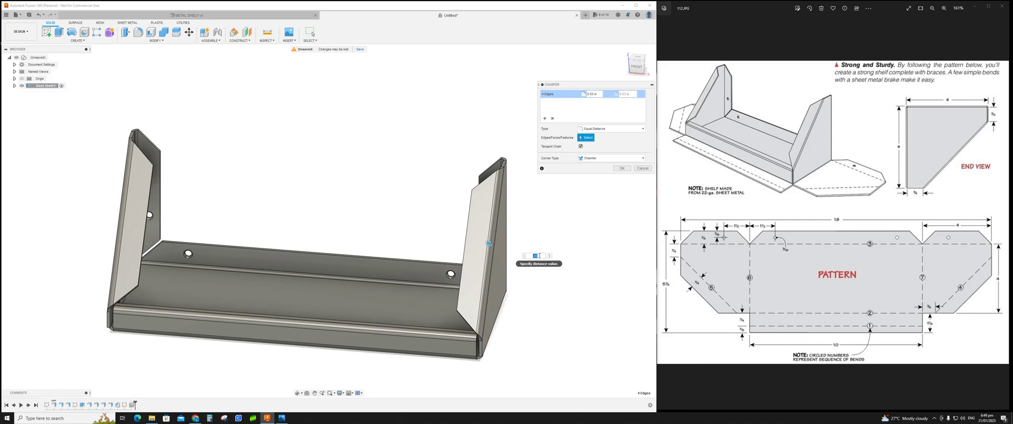
{"action": "left_click", "coordinate": [535, 258]}
{"action": "left_click_drag", "start_coordinate": [539, 259], "coordinate": [529, 261]}
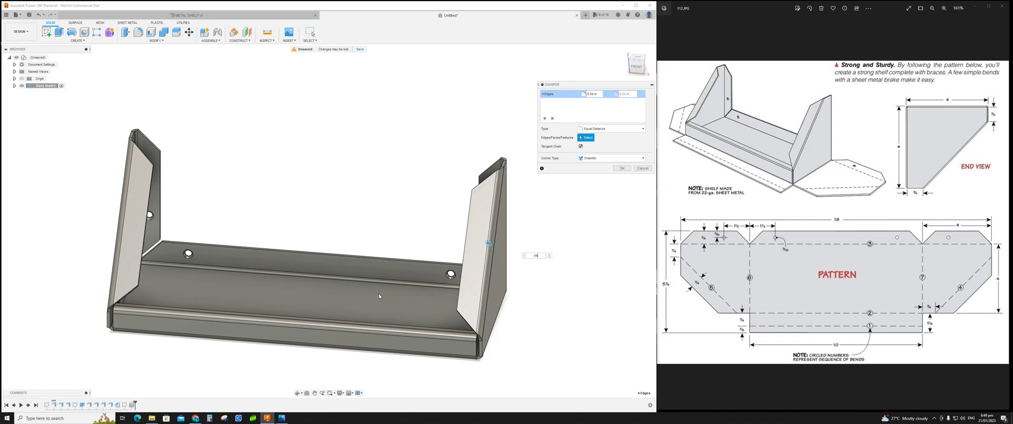
{"action": "middle_click_drag", "start_coordinate": [384, 291], "coordinate": [438, 255], "text": "shift"}
{"action": "scroll", "coordinate": [360, 290], "scroll_direction": "up", "scroll_amount": 10}
{"action": "left_click", "coordinate": [621, 169]}
Step: Start a Fillet and select the diagonal and vertical edges of the first end brace
{"action": "scroll", "coordinate": [400, 255], "scroll_direction": "up", "scroll_amount": 3}
{"action": "scroll", "coordinate": [400, 255], "scroll_direction": "down", "scroll_amount": 3}
{"action": "scroll", "coordinate": [400, 255], "scroll_direction": "down", "scroll_amount": 10}
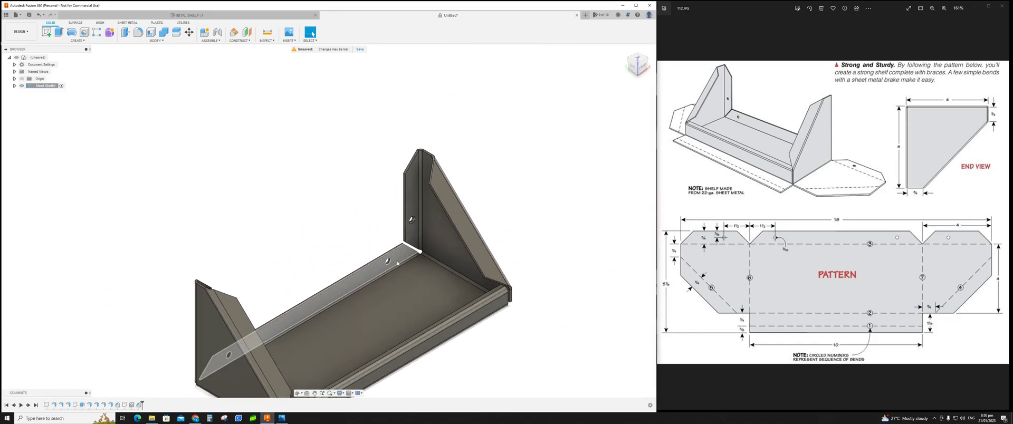
{"action": "middle_click_drag", "start_coordinate": [426, 289], "coordinate": [486, 288], "text": "shift"}
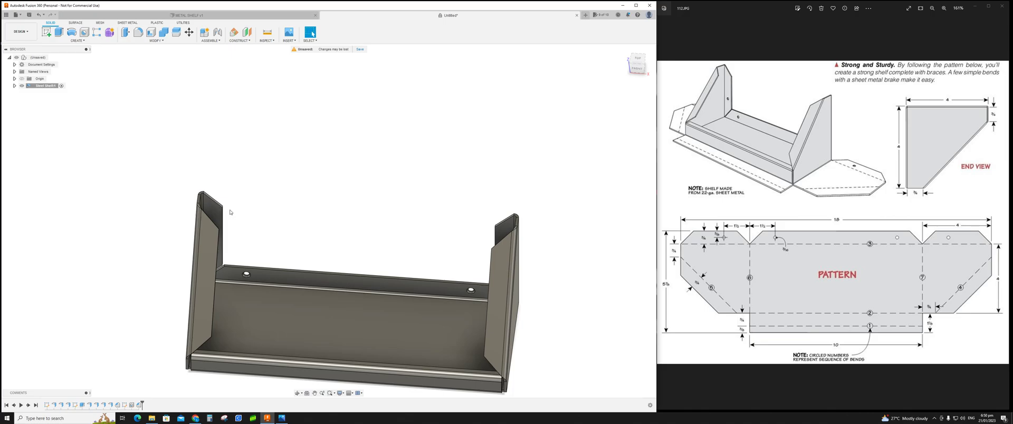
{"action": "left_click", "coordinate": [140, 33]}
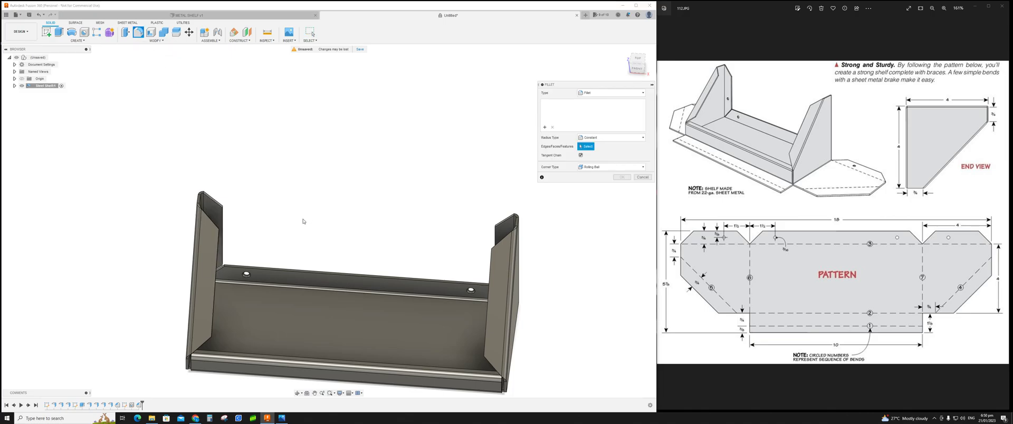
{"action": "scroll", "coordinate": [248, 235], "scroll_direction": "up", "scroll_amount": 4}
{"action": "left_click", "coordinate": [182, 185]}
{"action": "middle_click_drag", "start_coordinate": [255, 237], "coordinate": [213, 234], "text": "shift"}
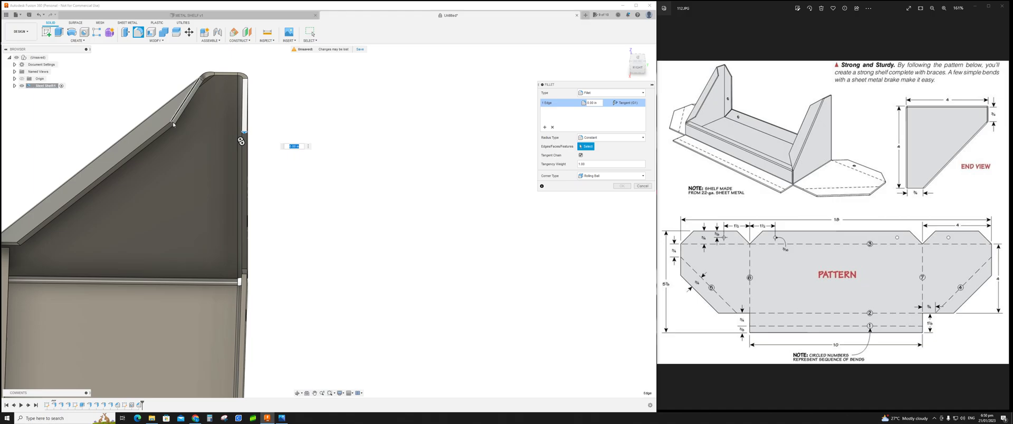
{"action": "left_click", "coordinate": [174, 125]}
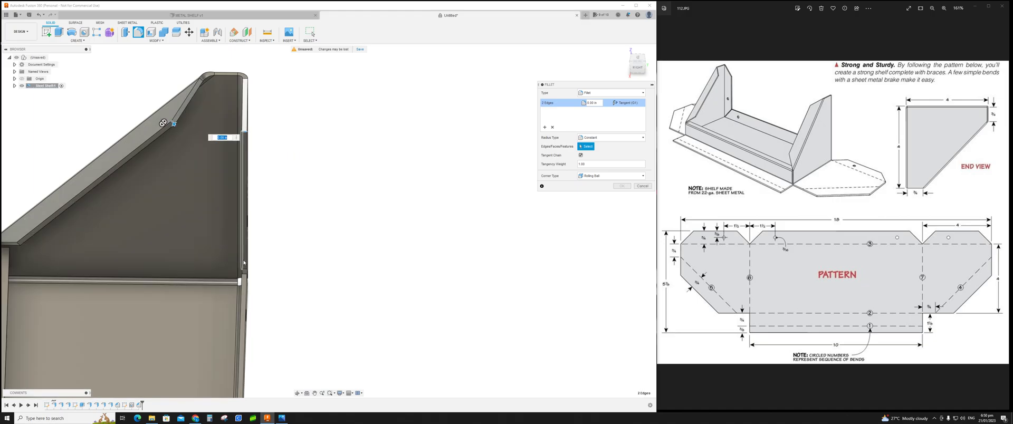
{"action": "left_click", "coordinate": [244, 271]}
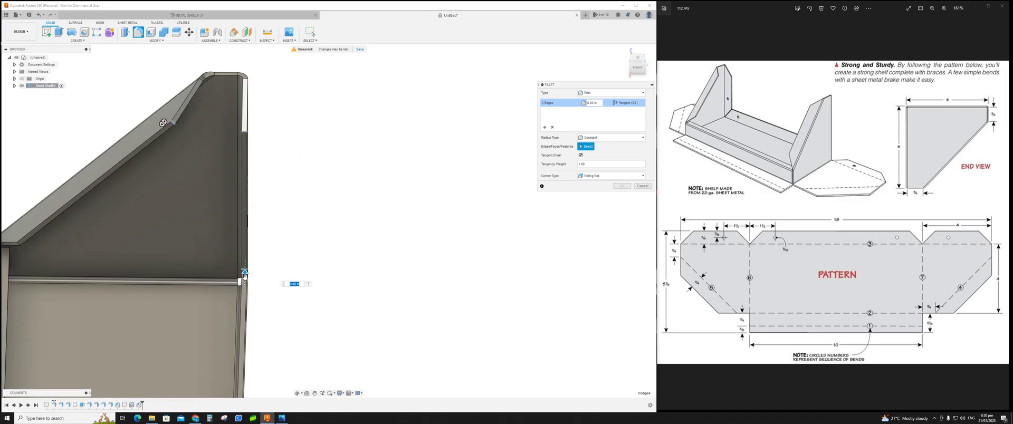
{"action": "left_click", "coordinate": [246, 281]}
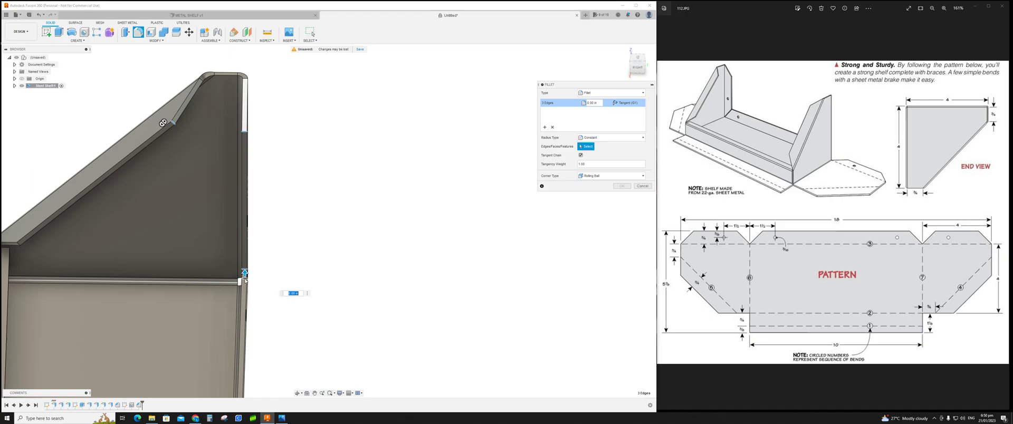
{"action": "middle_click_drag", "start_coordinate": [280, 285], "coordinate": [300, 307], "text": "shift"}
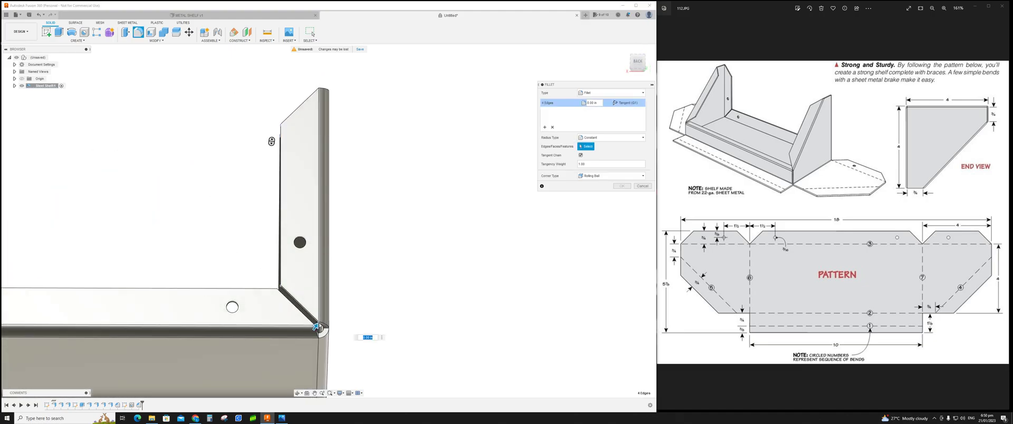
Step: Add the brace's corner edges where it meets the shelf floor to the fillet selection
{"action": "left_click", "coordinate": [318, 327]}
{"action": "scroll", "coordinate": [321, 330], "scroll_direction": "up", "scroll_amount": 5}
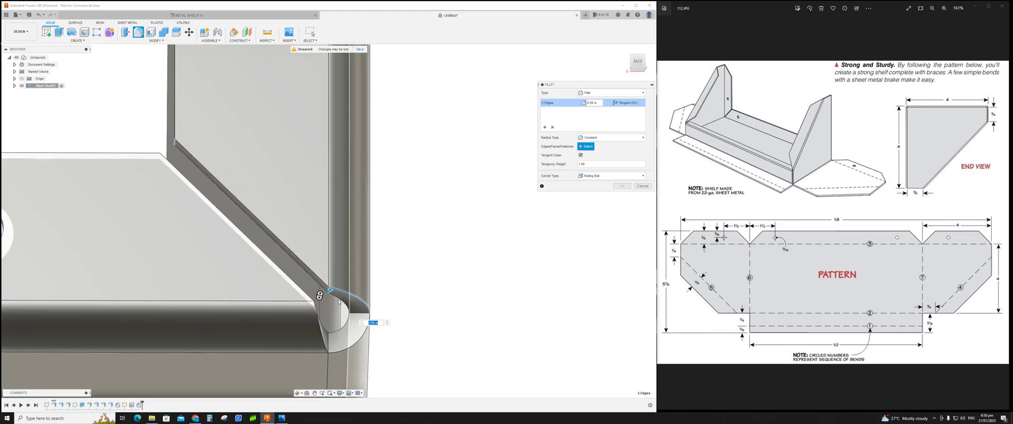
{"action": "left_click", "coordinate": [326, 295]}
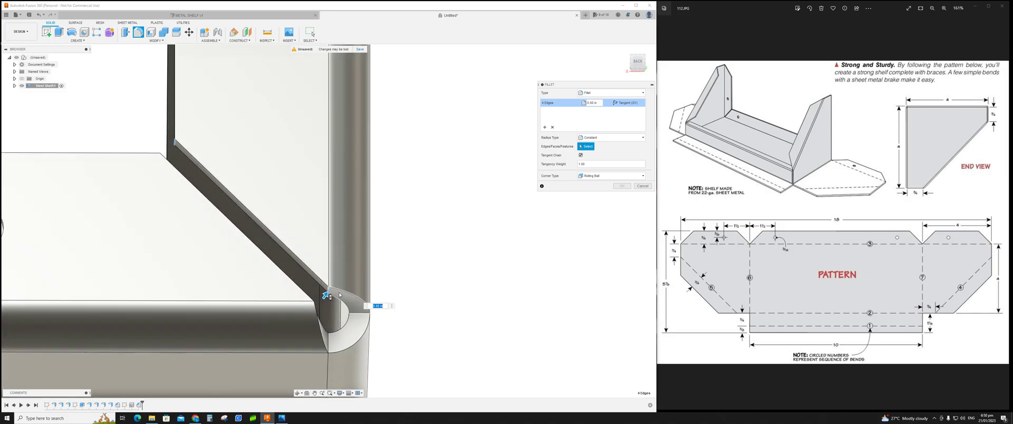
{"action": "scroll", "coordinate": [333, 299], "scroll_direction": "up", "scroll_amount": 5}
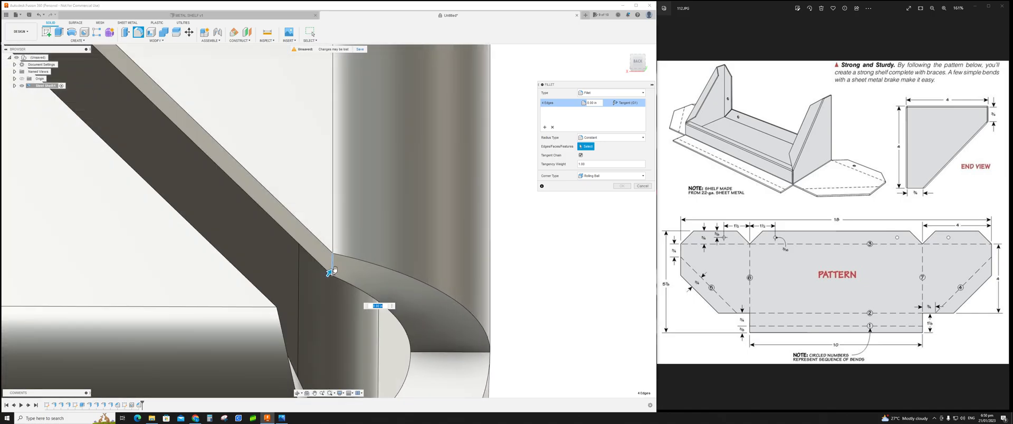
{"action": "left_click", "coordinate": [333, 265]}
{"action": "scroll", "coordinate": [337, 294], "scroll_direction": "down", "scroll_amount": 5}
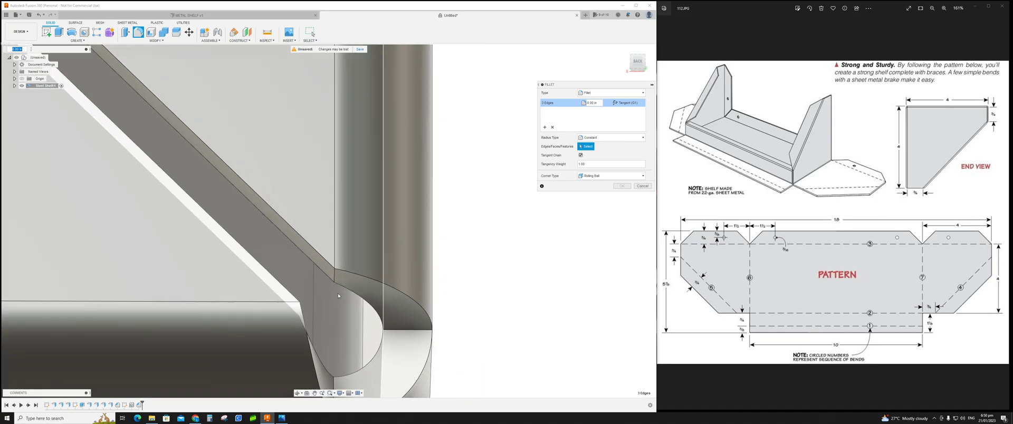
{"action": "scroll", "coordinate": [201, 259], "scroll_direction": "down", "scroll_amount": 4}
{"action": "middle_click_drag", "start_coordinate": [160, 237], "coordinate": [153, 208], "text": "shift"}
{"action": "scroll", "coordinate": [149, 201], "scroll_direction": "up", "scroll_amount": 5}
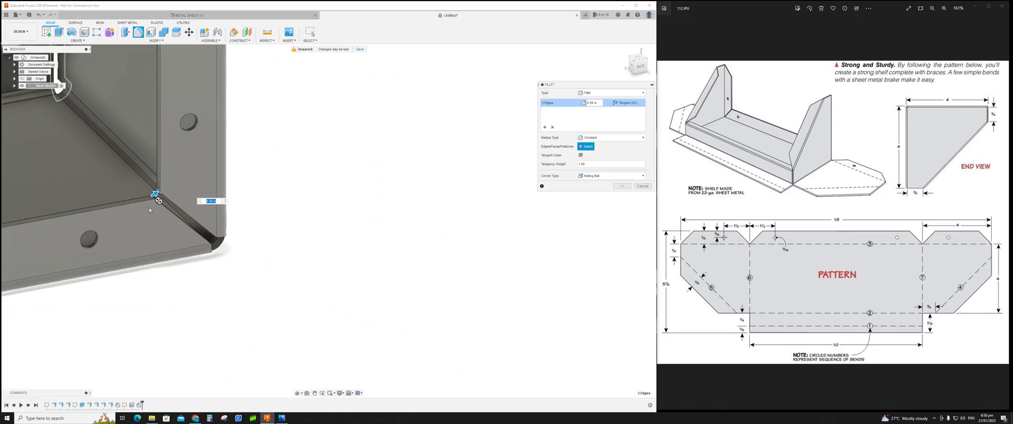
{"action": "left_click", "coordinate": [159, 181]}
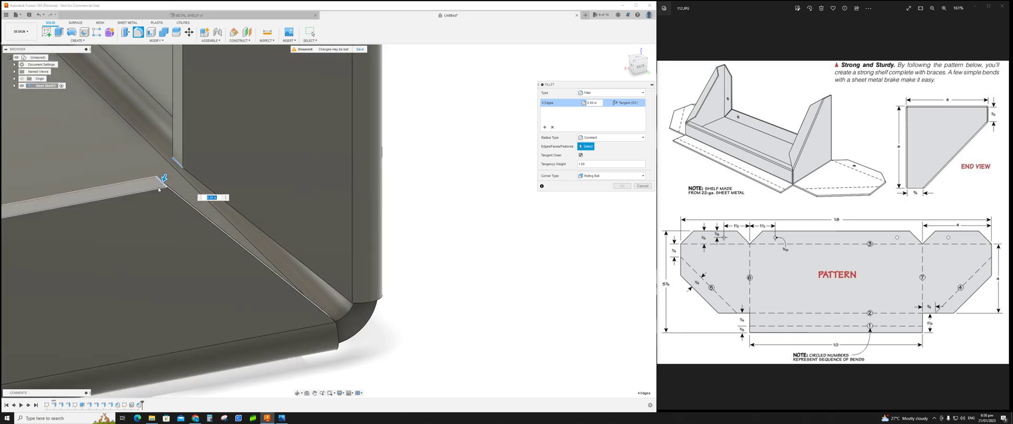
{"action": "scroll", "coordinate": [141, 213], "scroll_direction": "down", "scroll_amount": 5}
{"action": "middle_click_drag", "start_coordinate": [141, 219], "coordinate": [521, 205]}
{"action": "middle_click_drag", "start_coordinate": [145, 275], "coordinate": [448, 241]}
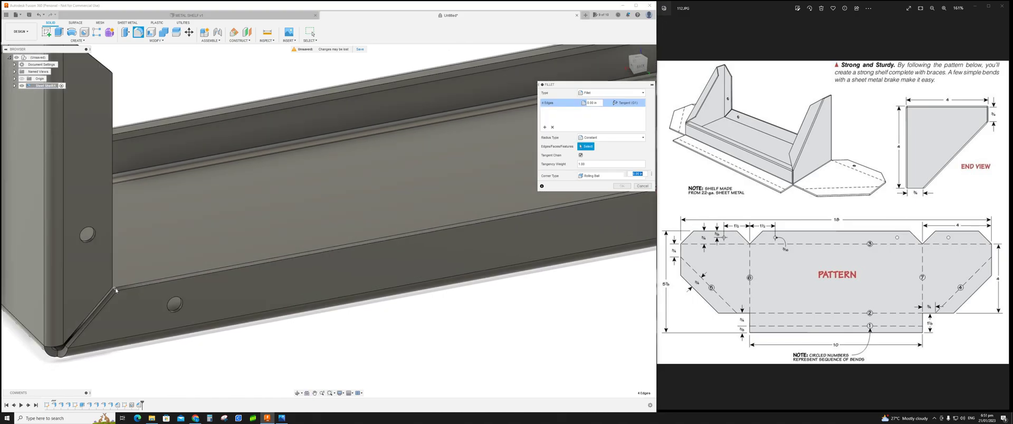
Step: Add the diagonal and vertical edges of the other end brace to the fillet selection
{"action": "left_click", "coordinate": [115, 289]}
{"action": "middle_click_drag", "start_coordinate": [165, 273], "coordinate": [91, 264], "text": "shift"}
{"action": "middle_click_drag", "start_coordinate": [147, 152], "coordinate": [208, 314]}
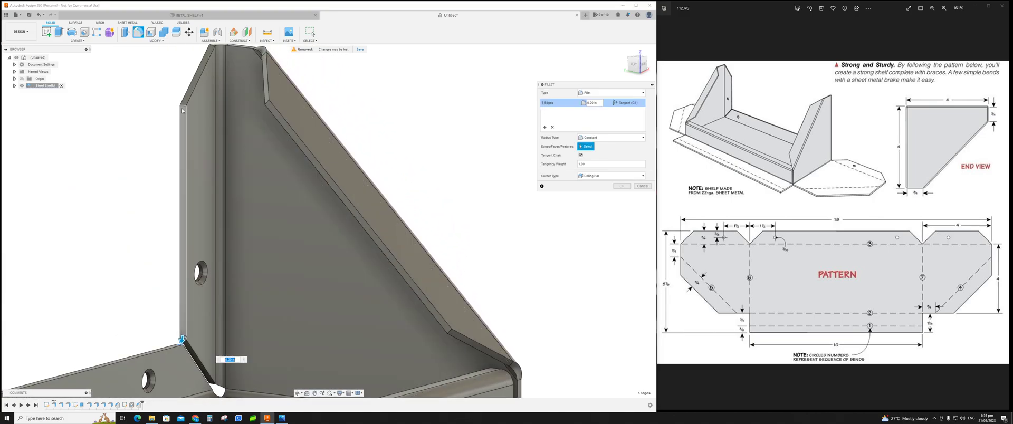
{"action": "left_click", "coordinate": [180, 120]}
{"action": "left_click", "coordinate": [275, 113]}
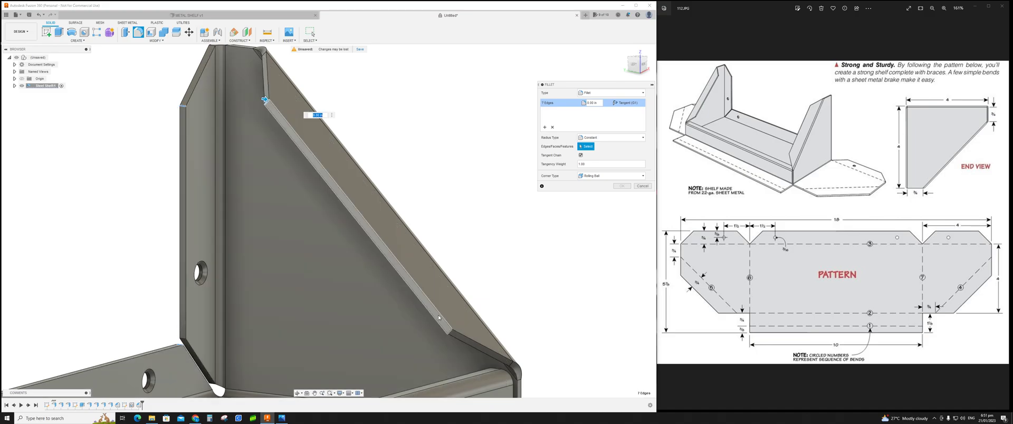
{"action": "left_click", "coordinate": [449, 332]}
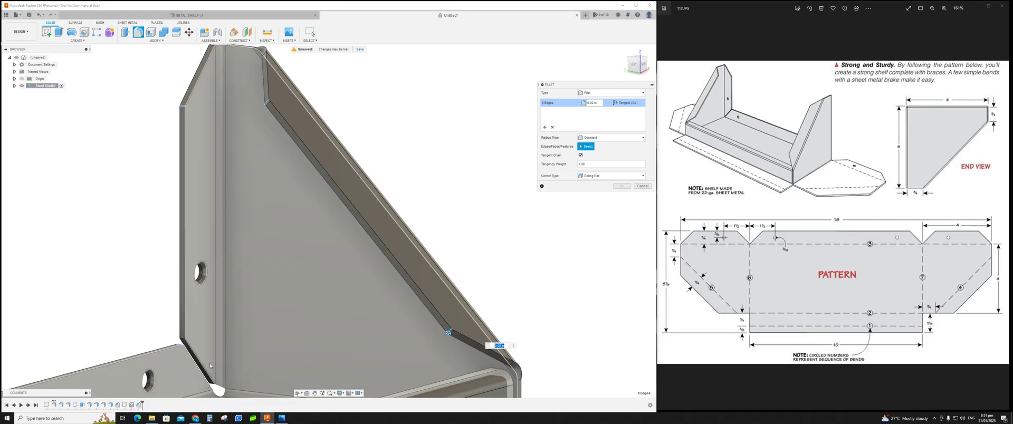
{"action": "left_click", "coordinate": [182, 342]}
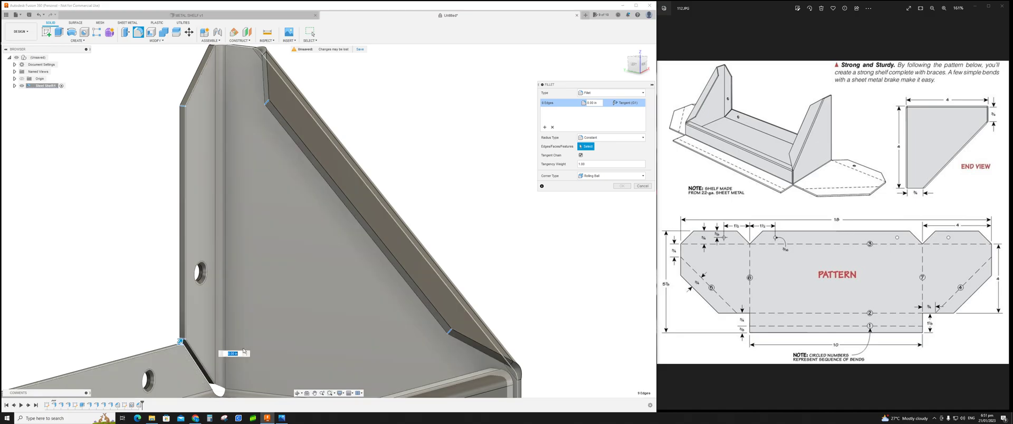
Step: Add the corner edges where the first brace meets the shelf's rear lip flange to the fillet selection
{"action": "middle_click_drag", "start_coordinate": [365, 347], "coordinate": [457, 368], "text": "shift"}
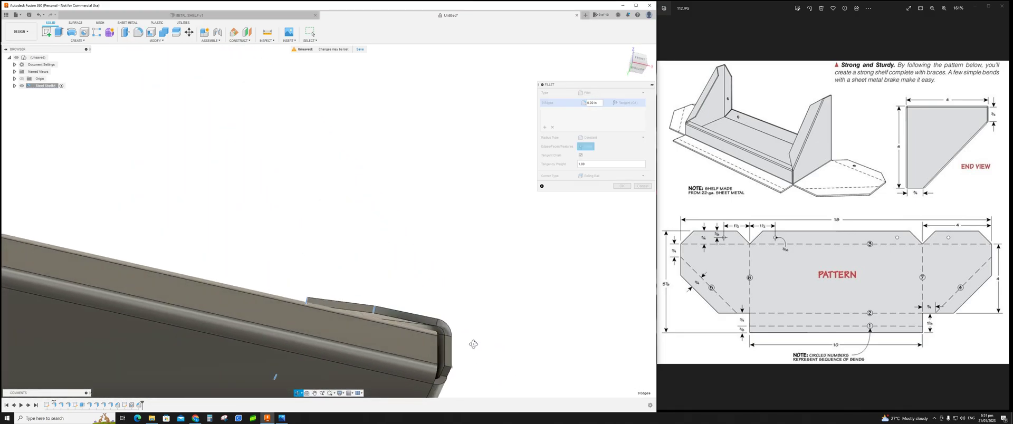
{"action": "left_click", "coordinate": [448, 367]}
{"action": "middle_click_drag", "start_coordinate": [48, 318], "coordinate": [366, 300]}
{"action": "middle_click_drag", "start_coordinate": [194, 269], "coordinate": [428, 294]}
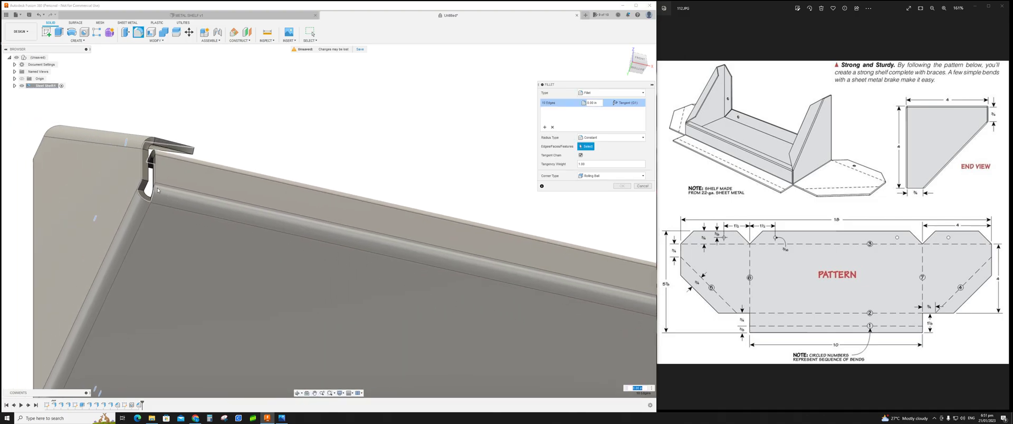
{"action": "left_click", "coordinate": [146, 183]}
{"action": "middle_click_drag", "start_coordinate": [299, 185], "coordinate": [404, 263]}
{"action": "left_click", "coordinate": [404, 262]}
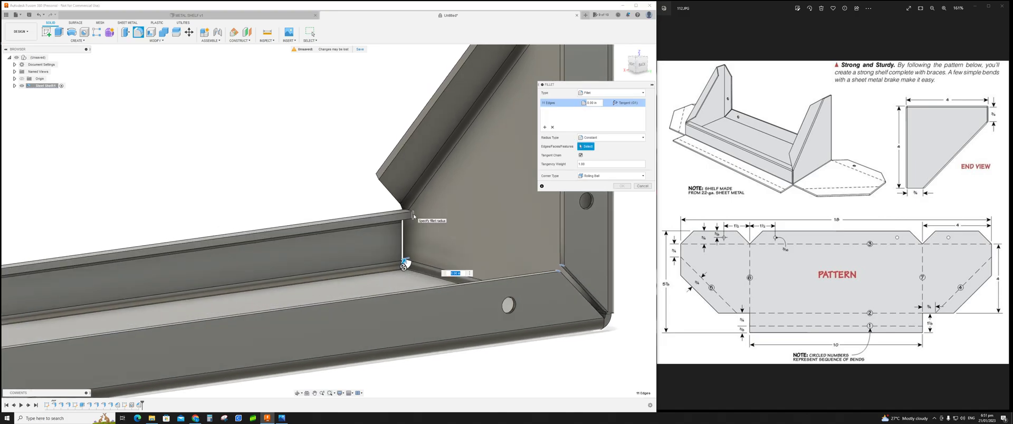
Step: Add further corner edges where the braces meet the shelf's lip flanges to the fillet selection
{"action": "middle_click_drag", "start_coordinate": [265, 267], "coordinate": [501, 313], "text": "shift"}
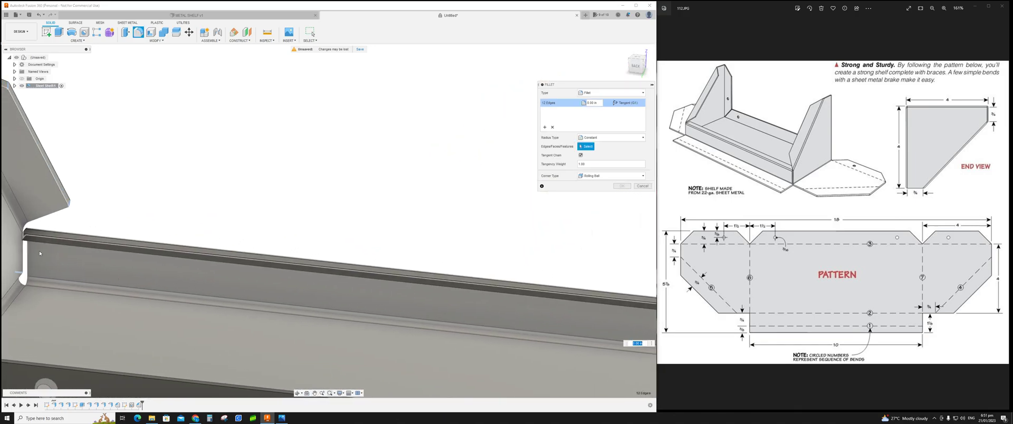
{"action": "scroll", "coordinate": [25, 239], "scroll_direction": "down", "scroll_amount": 3}
{"action": "scroll", "coordinate": [24, 238], "scroll_direction": "up", "scroll_amount": 6}
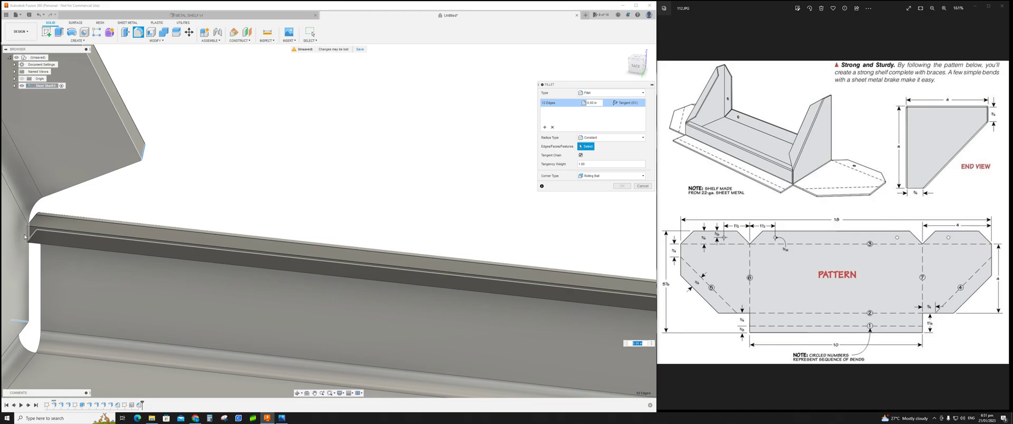
{"action": "left_click", "coordinate": [25, 238]}
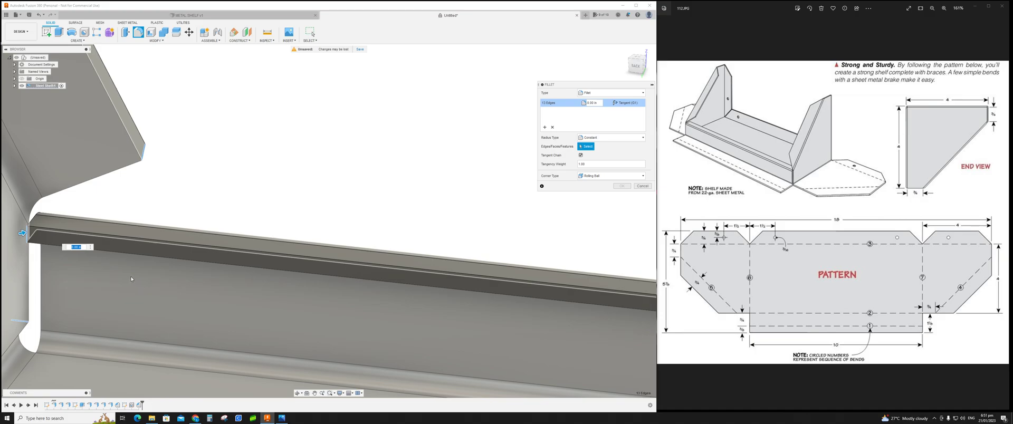
{"action": "scroll", "coordinate": [131, 277], "scroll_direction": "up", "scroll_amount": 3}
{"action": "scroll", "coordinate": [132, 281], "scroll_direction": "down", "scroll_amount": 3}
{"action": "scroll", "coordinate": [132, 282], "scroll_direction": "down", "scroll_amount": 3}
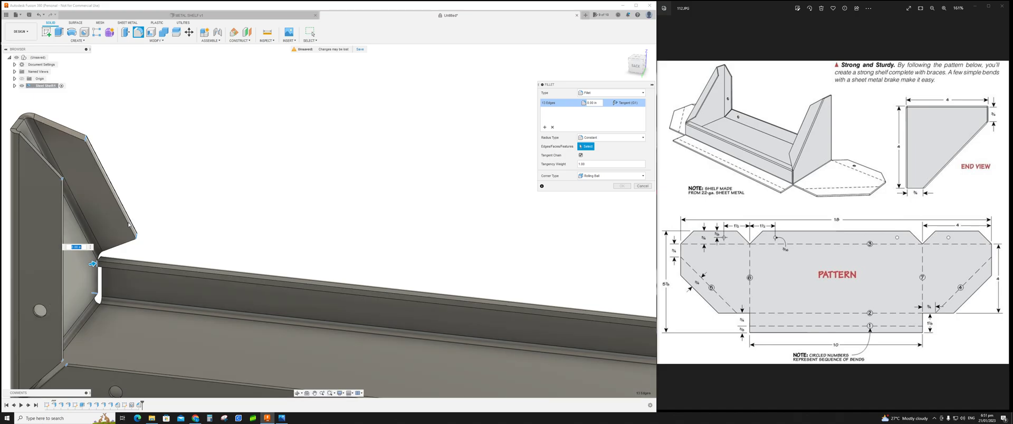
{"action": "left_click", "coordinate": [99, 267]}
{"action": "middle_click_drag", "start_coordinate": [552, 341], "coordinate": [491, 333], "text": "shift"}
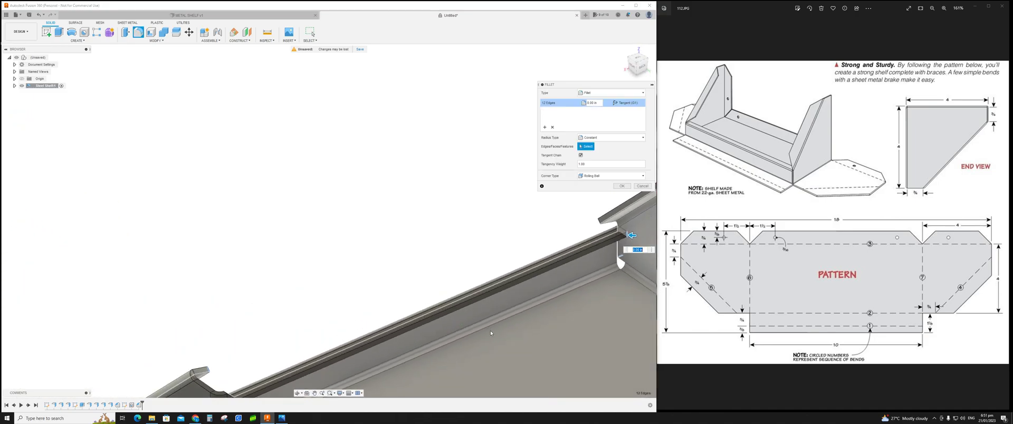
{"action": "left_click", "coordinate": [616, 253]}
{"action": "middle_click_drag", "start_coordinate": [579, 276], "coordinate": [652, 252], "text": "shift"}
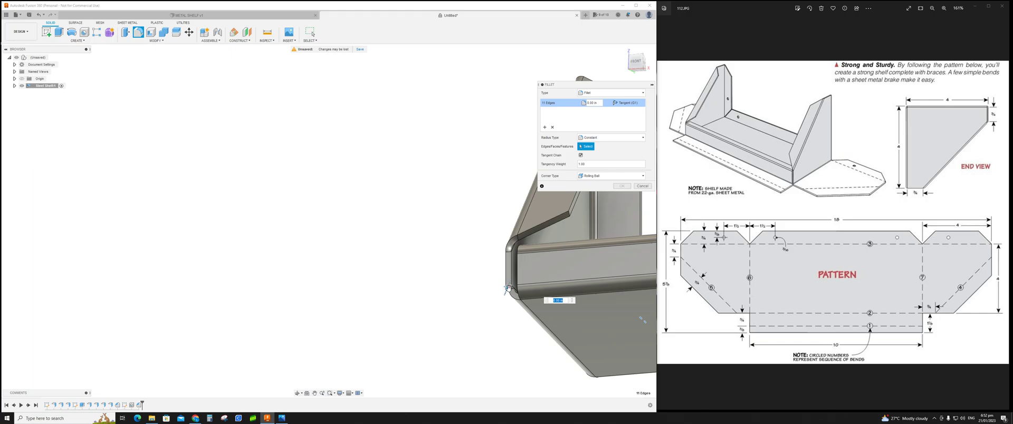
Step: Adjust the fillet selection at the other brace's corner where it meets the front lip
{"action": "scroll", "coordinate": [508, 289], "scroll_direction": "up", "scroll_amount": 3}
{"action": "middle_click_drag", "start_coordinate": [507, 288], "coordinate": [93, 264], "text": "shift"}
{"action": "left_click", "coordinate": [521, 275]}
{"action": "middle_click_drag", "start_coordinate": [326, 261], "coordinate": [467, 274], "text": "shift"}
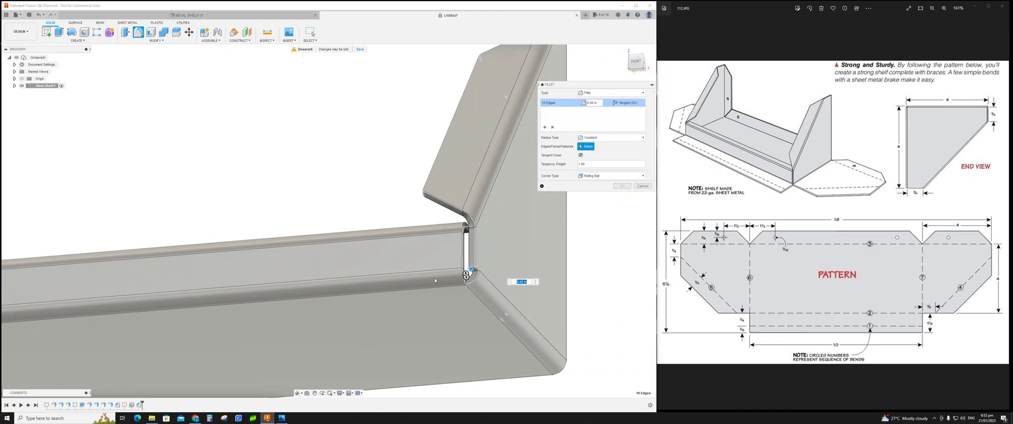
{"action": "left_click", "coordinate": [466, 275]}
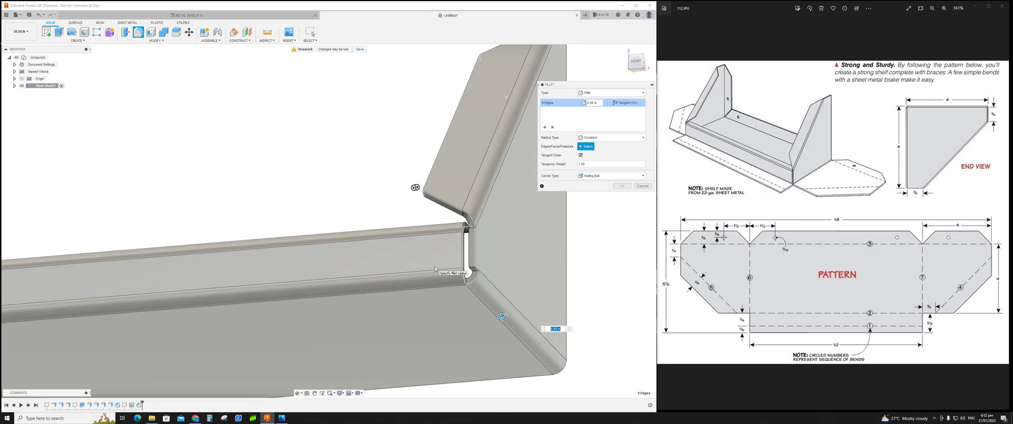
Step: Set the fillet radius to about 0.1 in
{"action": "middle_click_drag", "start_coordinate": [434, 269], "coordinate": [373, 199], "text": "shift"}
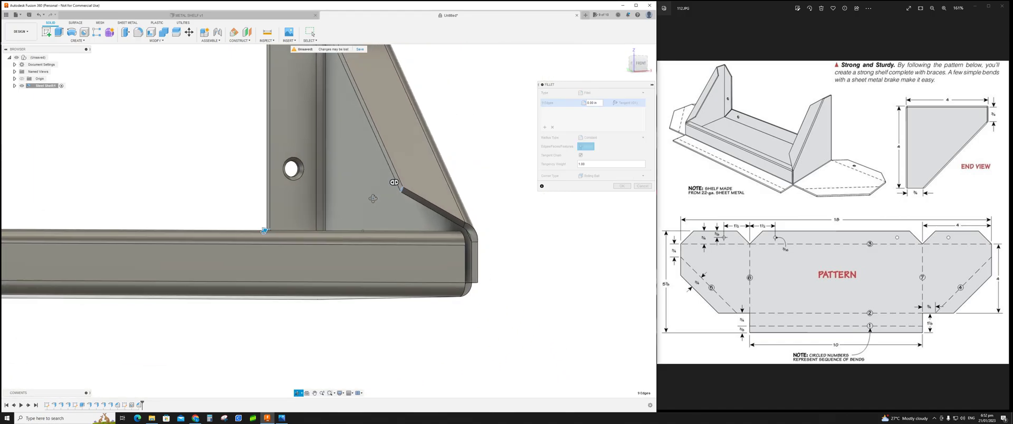
{"action": "scroll", "coordinate": [312, 185], "scroll_direction": "down", "scroll_amount": 4}
{"action": "middle_click_drag", "start_coordinate": [268, 173], "coordinate": [354, 265]}
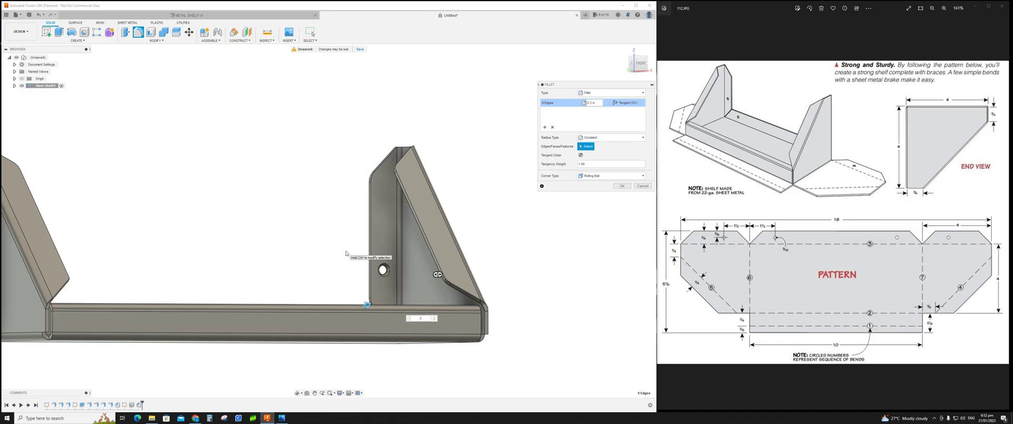
{"action": "middle_click_drag", "start_coordinate": [350, 255], "coordinate": [386, 245], "text": "shift"}
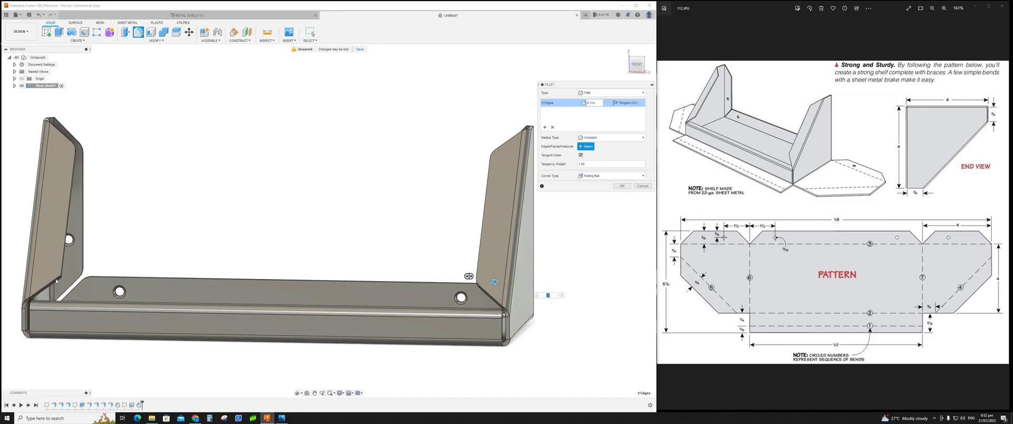
Step: Add the remaining brace corner edge to the selection and apply the fillet
{"action": "scroll", "coordinate": [56, 281], "scroll_direction": "up", "scroll_amount": 8}
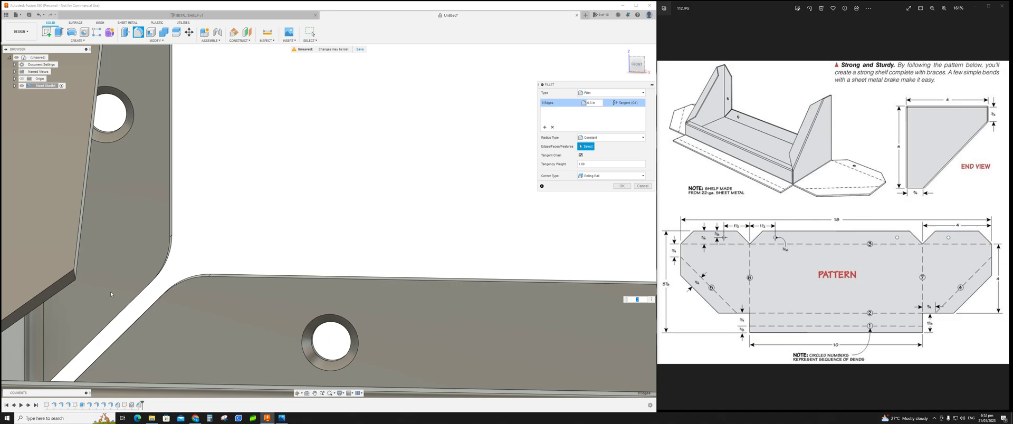
{"action": "left_click", "coordinate": [75, 274]}
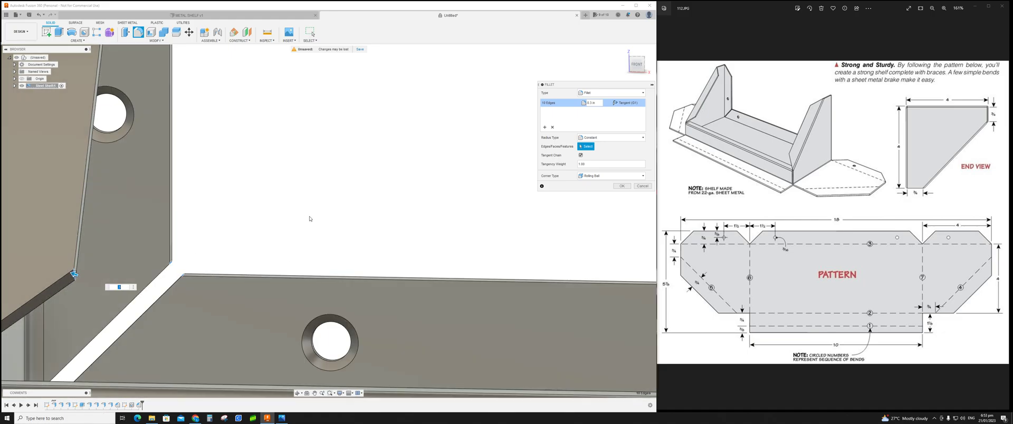
{"action": "scroll", "coordinate": [313, 221], "scroll_direction": "down", "scroll_amount": 5}
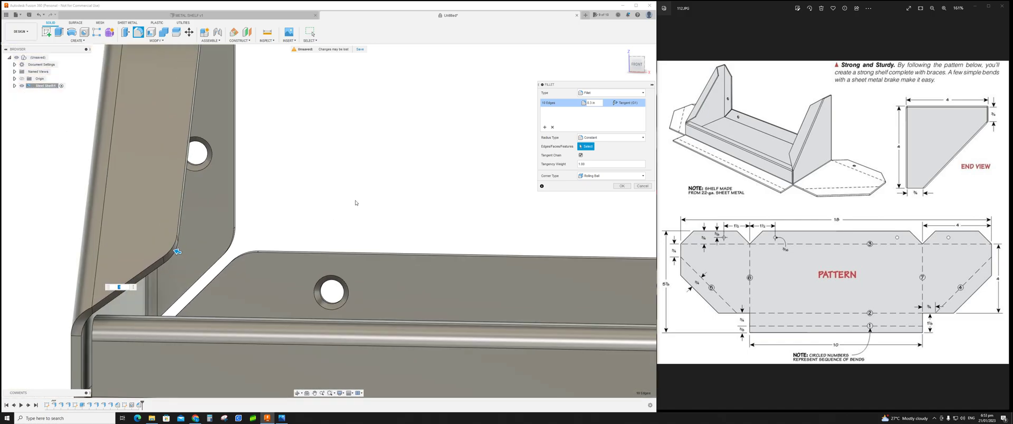
{"action": "middle_click_drag", "start_coordinate": [398, 183], "coordinate": [274, 247]}
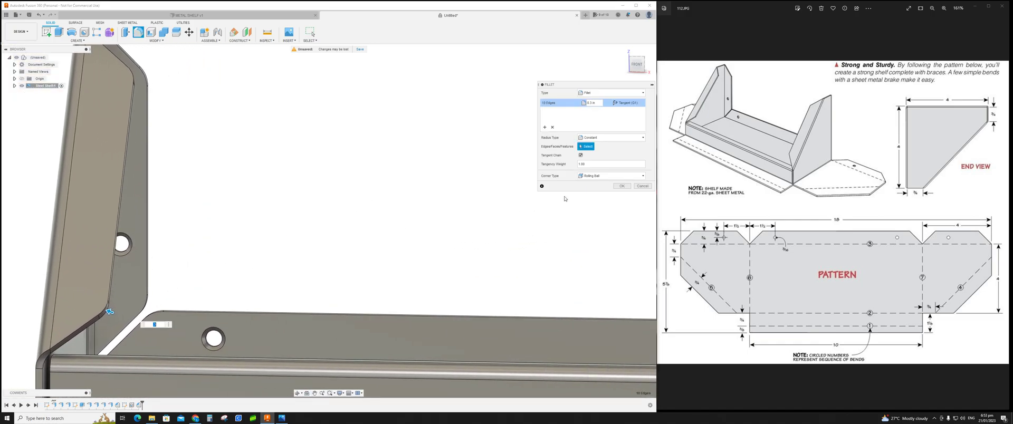
{"action": "left_click", "coordinate": [622, 187]}
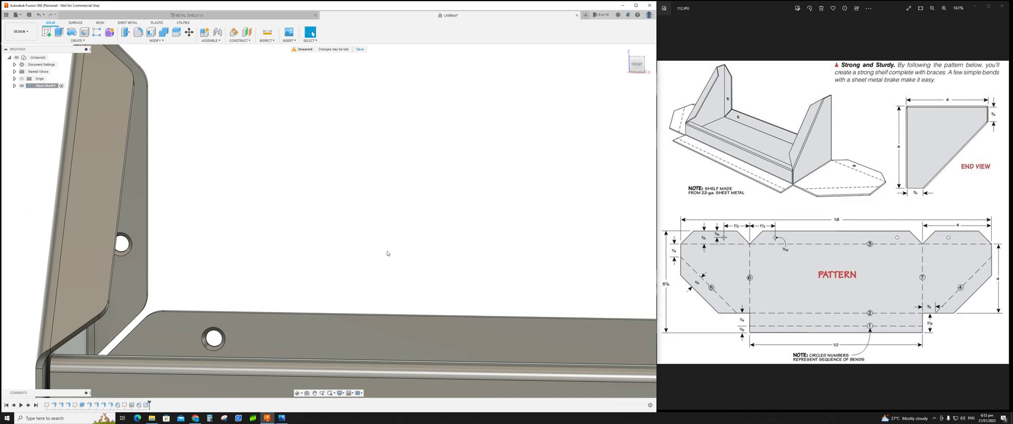
Step: Start a new Fillet and select the corner edges at one end of the shelf's front lip
{"action": "middle_click_drag", "start_coordinate": [407, 242], "coordinate": [351, 239], "text": "shift"}
{"action": "scroll", "coordinate": [230, 289], "scroll_direction": "down", "scroll_amount": 4}
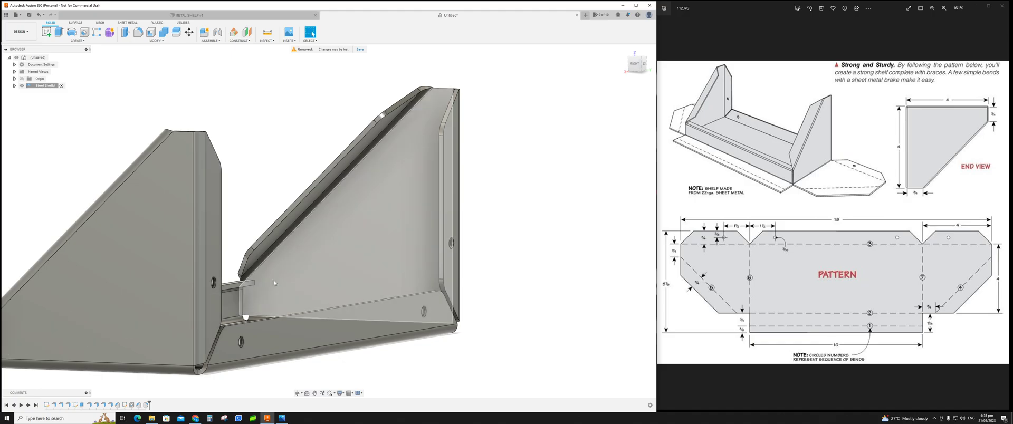
{"action": "scroll", "coordinate": [273, 288], "scroll_direction": "down", "scroll_amount": 3}
{"action": "scroll", "coordinate": [271, 286], "scroll_direction": "up", "scroll_amount": 6}
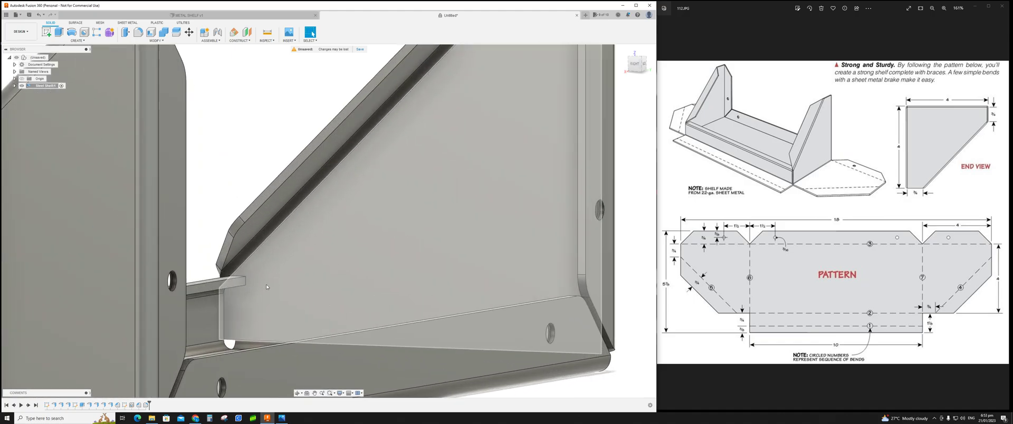
{"action": "mouse_move", "coordinate": [272, 284]}
{"action": "middle_mouse_down", "text": "shift"}
{"action": "mouse_move", "coordinate": [254, 295]}
{"action": "mouse_move", "coordinate": [248, 271]}
{"action": "middle_mouse_up", "text": "shift"}
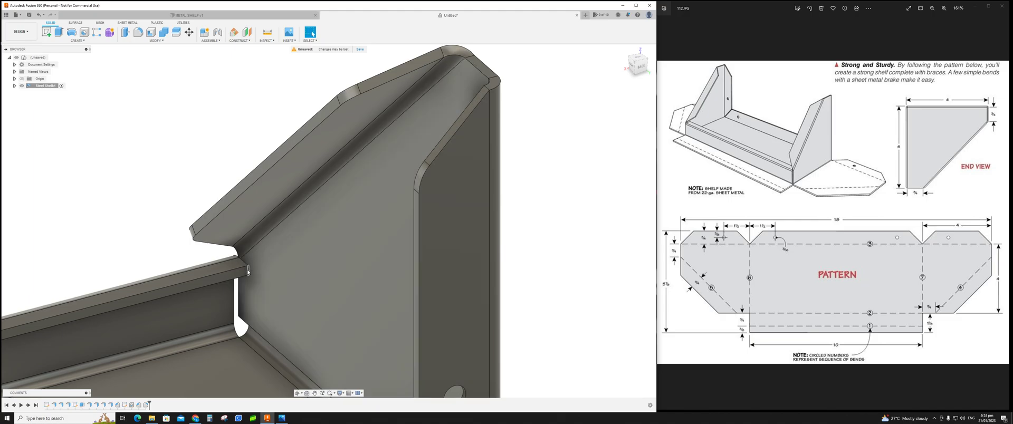
{"action": "left_click", "coordinate": [138, 32]}
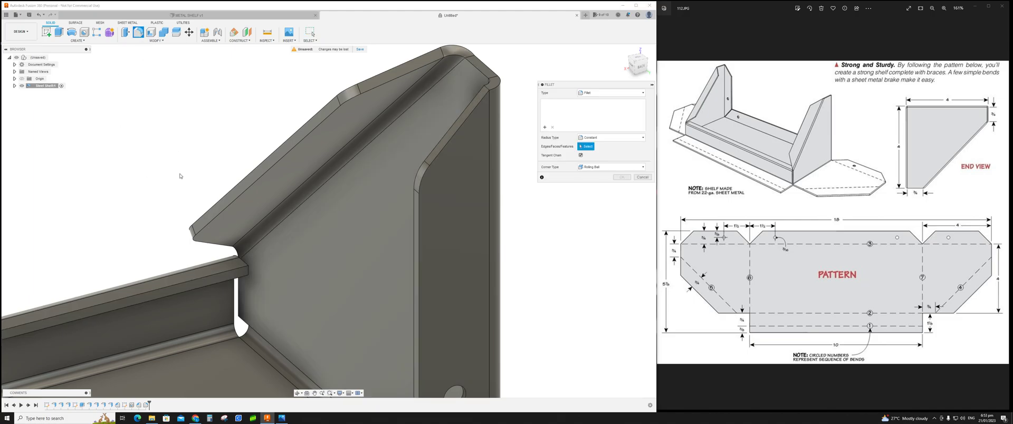
{"action": "left_click", "coordinate": [248, 273]}
{"action": "middle_click_drag", "start_coordinate": [154, 317], "coordinate": [339, 294]}
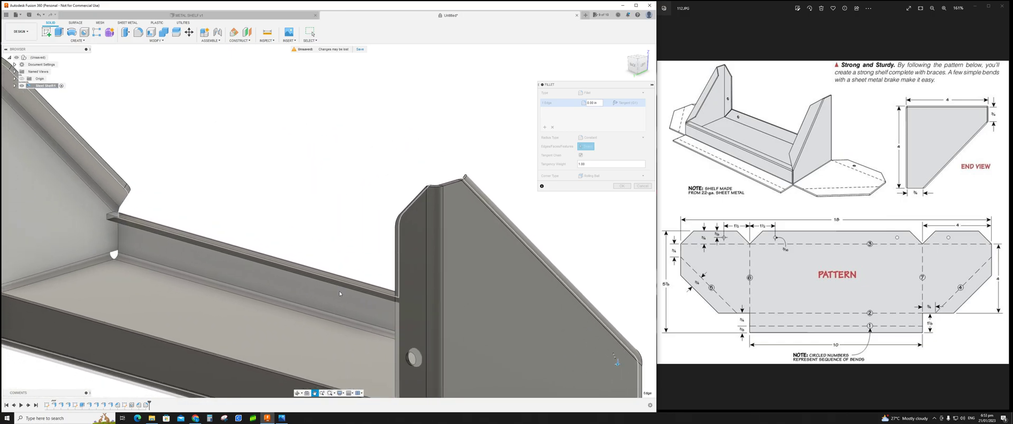
{"action": "scroll", "coordinate": [86, 240], "scroll_direction": "up", "scroll_amount": 5}
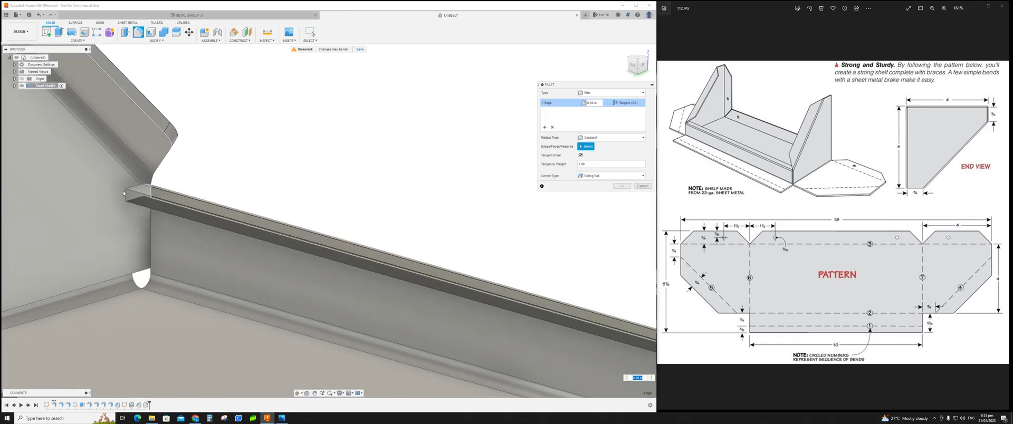
{"action": "left_click", "coordinate": [125, 194]}
Step: Add the matching lip corner edges at the other end and apply the fillet with a 0.1 in radius
{"action": "scroll", "coordinate": [176, 224], "scroll_direction": "down", "scroll_amount": 4}
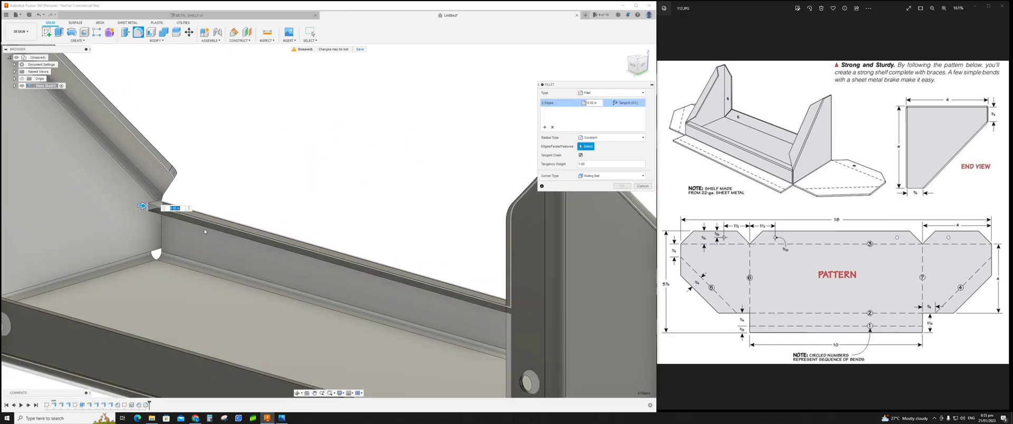
{"action": "scroll", "coordinate": [205, 231], "scroll_direction": "down", "scroll_amount": 5}
{"action": "middle_click_drag", "start_coordinate": [223, 230], "coordinate": [208, 179], "text": "shift"}
{"action": "scroll", "coordinate": [109, 228], "scroll_direction": "up", "scroll_amount": 5}
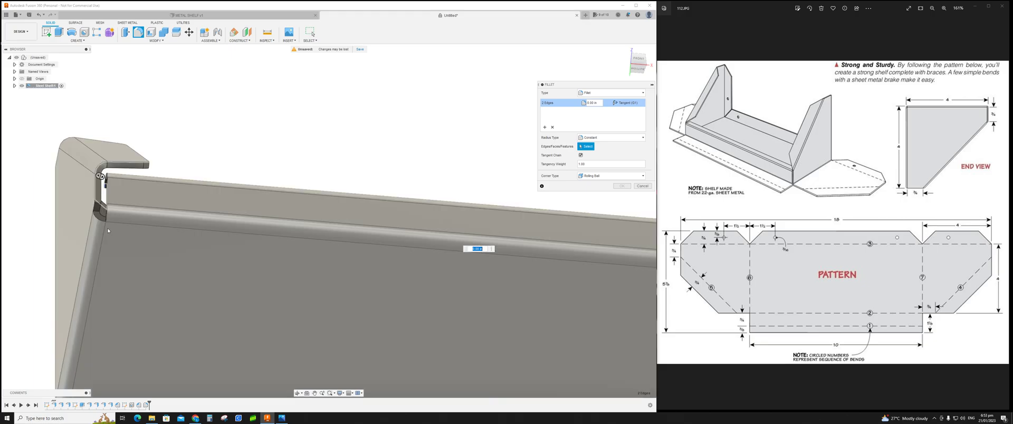
{"action": "left_click", "coordinate": [98, 206]}
{"action": "scroll", "coordinate": [383, 262], "scroll_direction": "down", "scroll_amount": 4}
{"action": "middle_click_drag", "start_coordinate": [530, 283], "coordinate": [387, 309]}
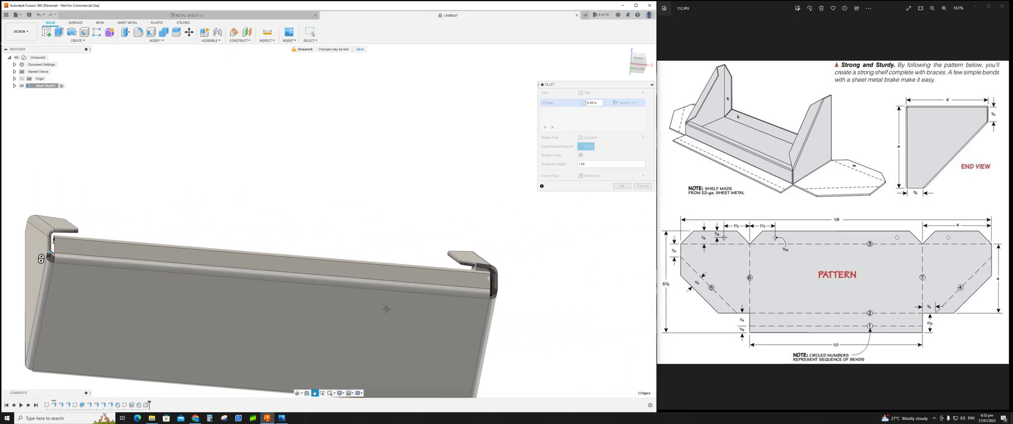
{"action": "scroll", "coordinate": [496, 297], "scroll_direction": "up", "scroll_amount": 6}
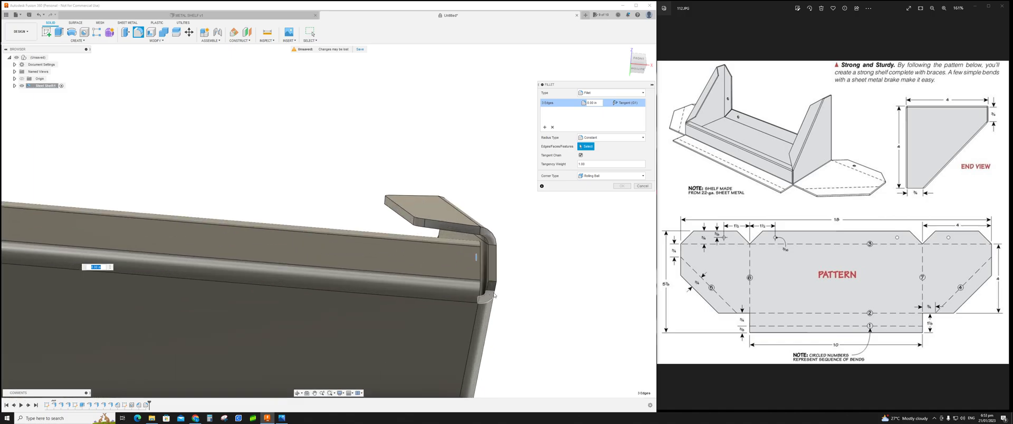
{"action": "left_click", "coordinate": [489, 274]}
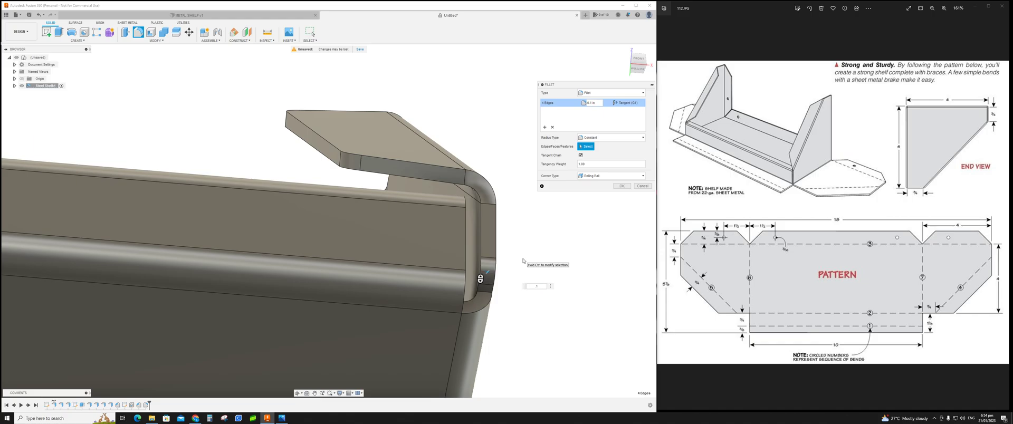
{"action": "middle_click_drag", "start_coordinate": [503, 270], "coordinate": [555, 317], "text": "shift"}
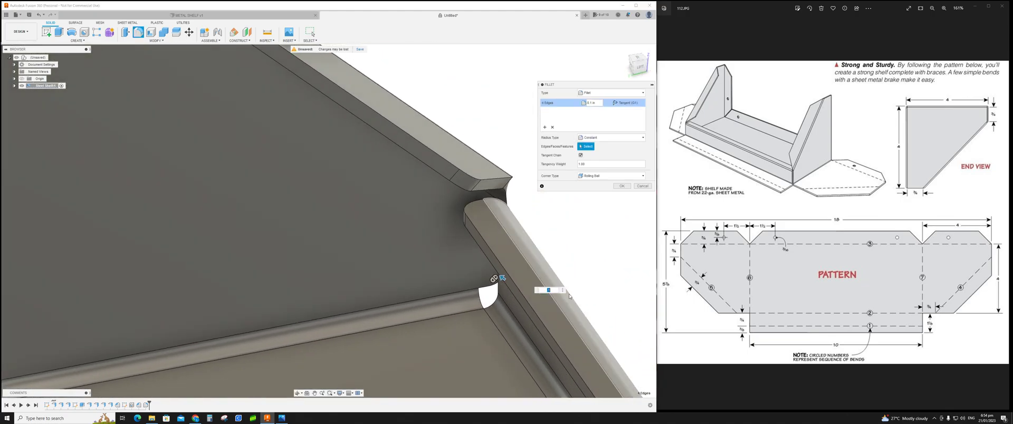
{"action": "left_click", "coordinate": [627, 188]}
Step: Create a flat pattern with the shelf floor's inner face as the stationary face
{"action": "scroll", "coordinate": [317, 263], "scroll_direction": "down", "scroll_amount": 6}
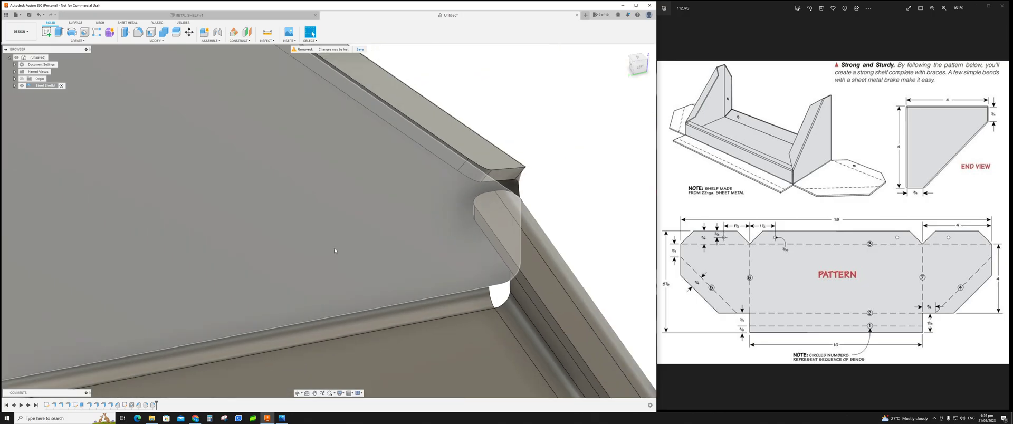
{"action": "middle_click_drag", "start_coordinate": [274, 264], "coordinate": [415, 177], "text": "shift"}
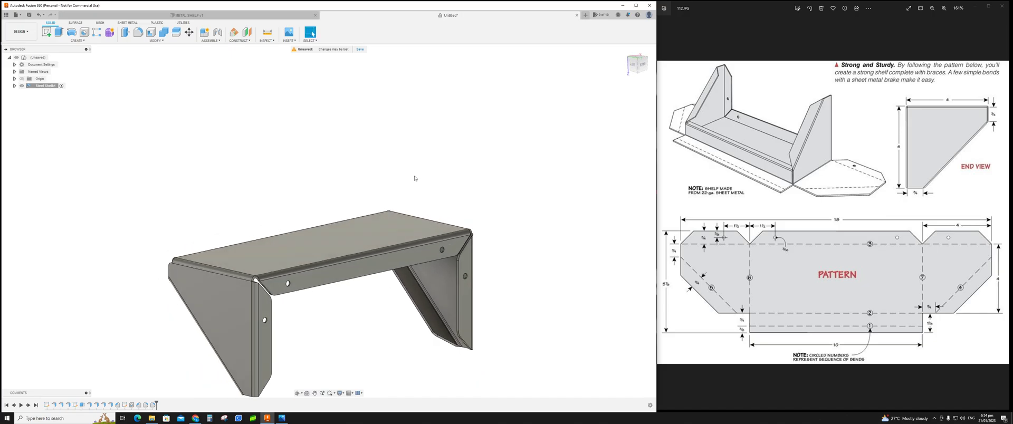
{"action": "left_click", "coordinate": [130, 24]}
{"action": "scroll", "coordinate": [178, 180], "scroll_direction": "up", "scroll_amount": 3}
{"action": "middle_click_drag", "start_coordinate": [277, 214], "coordinate": [226, 167], "text": "shift"}
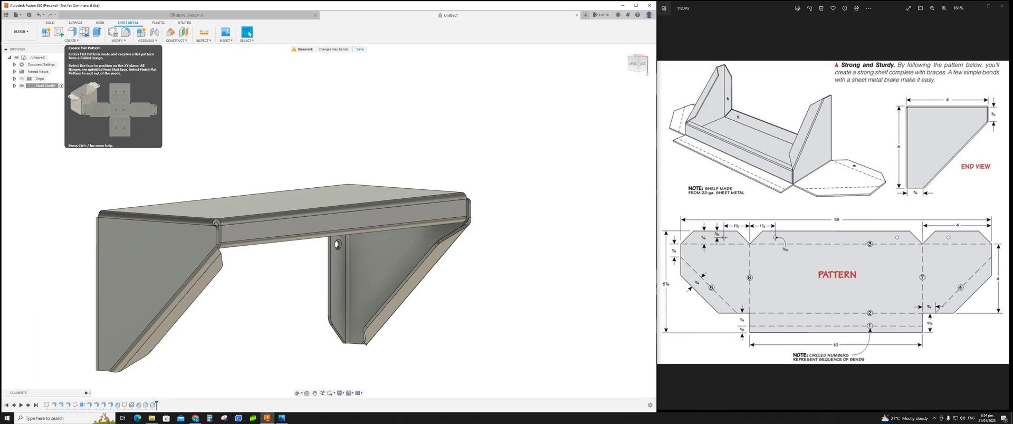
{"action": "left_click", "coordinate": [86, 34]}
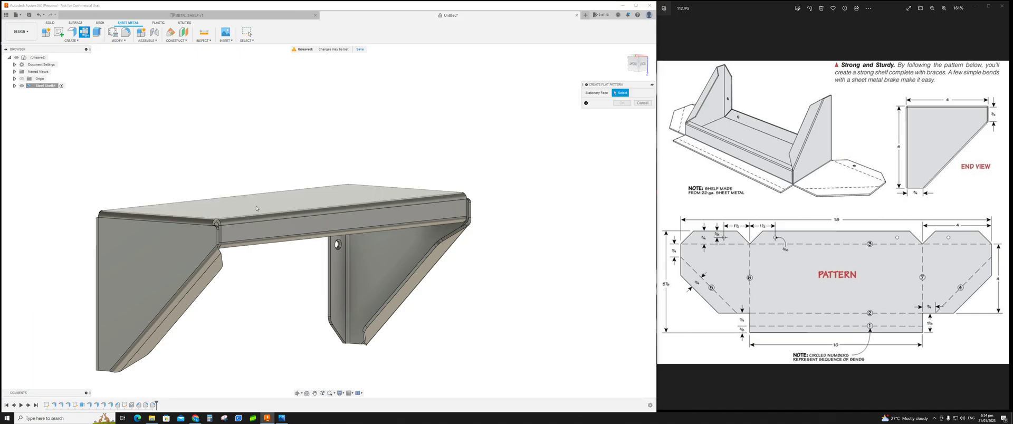
{"action": "middle_click_drag", "start_coordinate": [257, 204], "coordinate": [324, 199], "text": "shift"}
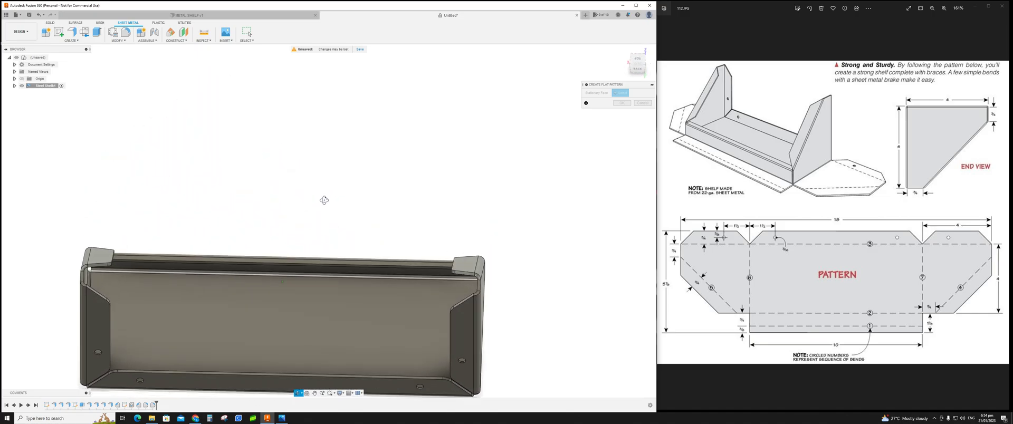
{"action": "left_click", "coordinate": [273, 322]}
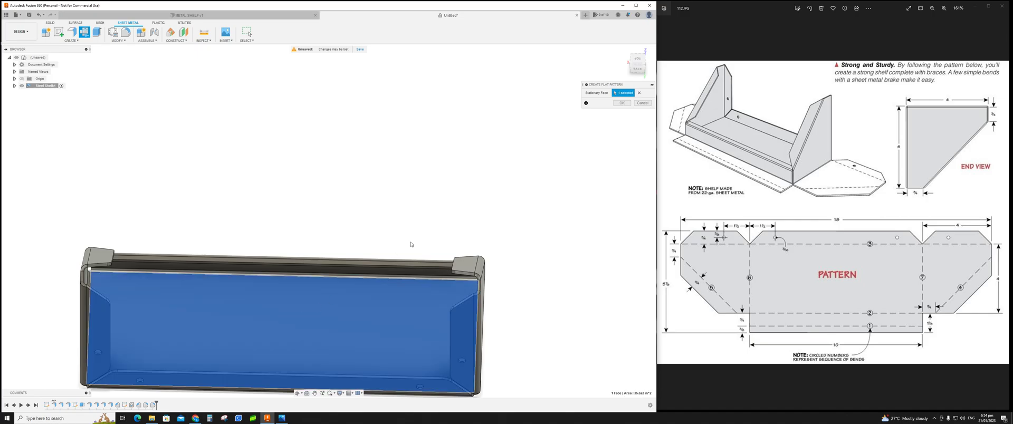
{"action": "left_click", "coordinate": [623, 103]}
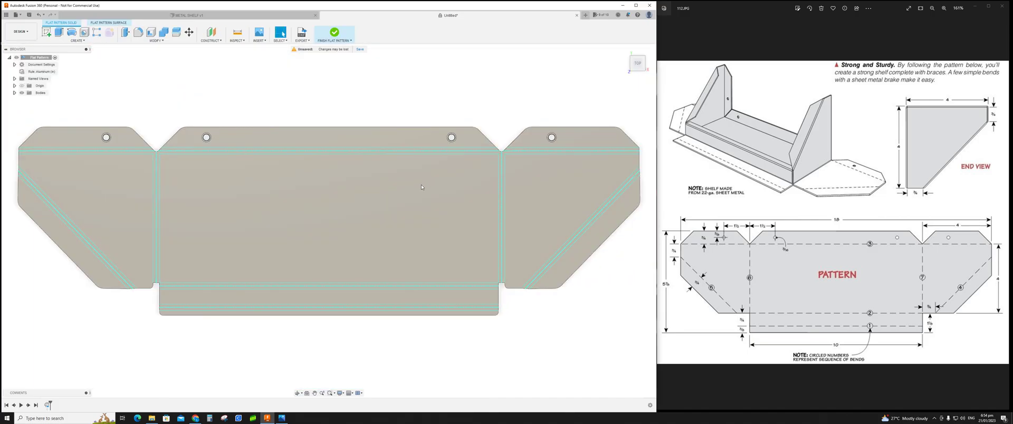
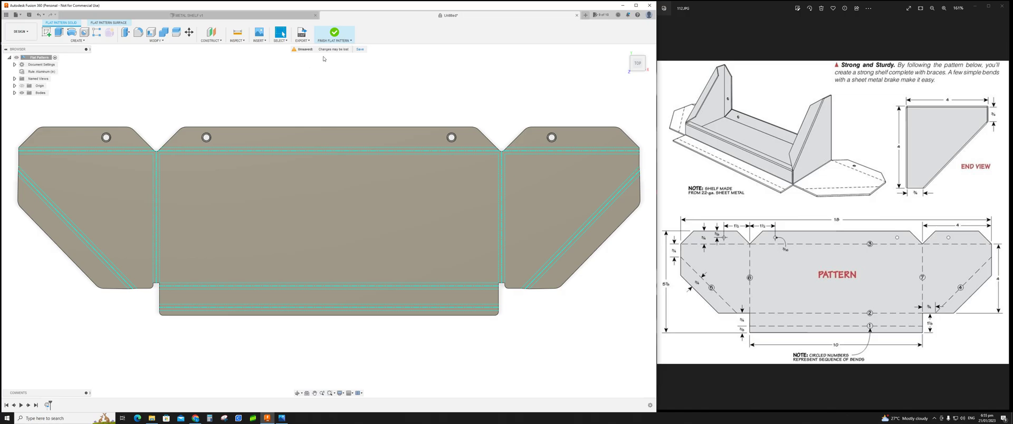
Step: Exit the flat pattern and start a new sketch on the shelf floor's underside face
{"action": "left_click", "coordinate": [336, 34]}
{"action": "middle_click_drag", "start_coordinate": [345, 181], "coordinate": [352, 92], "text": "shift"}
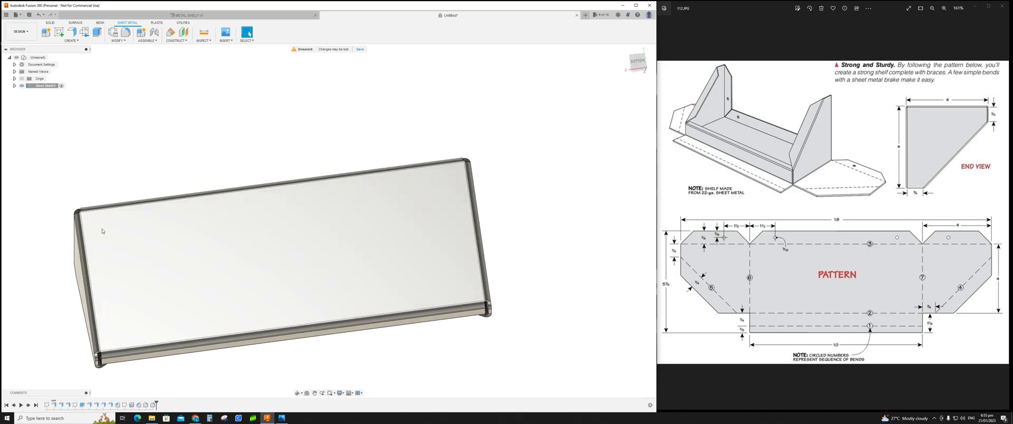
{"action": "mouse_move", "coordinate": [501, 228]}
{"action": "middle_mouse_down", "text": "shift"}
{"action": "mouse_move", "coordinate": [517, 215]}
{"action": "mouse_move", "coordinate": [507, 226]}
{"action": "middle_mouse_up", "text": "shift"}
{"action": "left_click", "coordinate": [59, 32]}
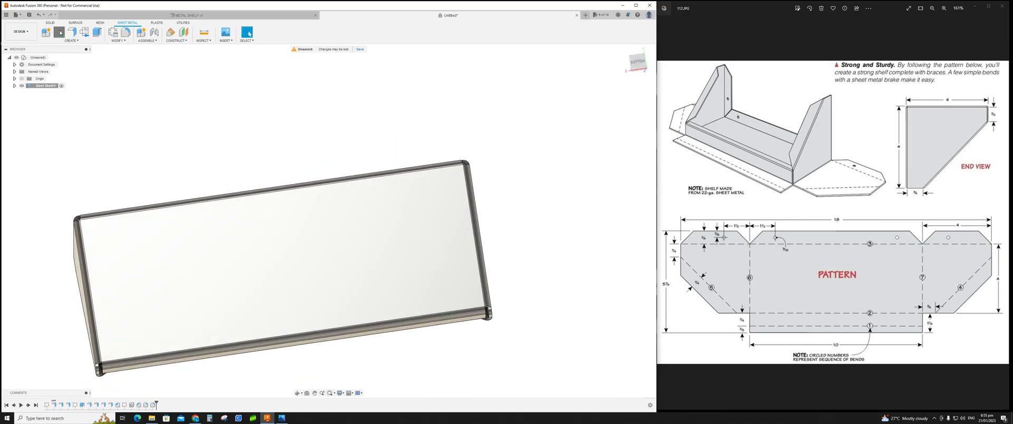
{"action": "left_click", "coordinate": [125, 247]}
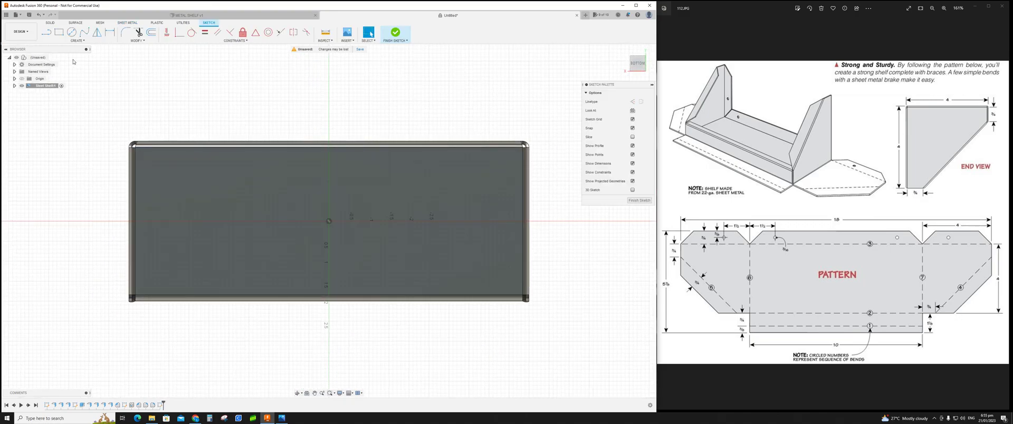
Step: Draw a narrow vertical rectangle 0.30 in wide near the floor's left end
{"action": "left_click", "coordinate": [59, 32]}
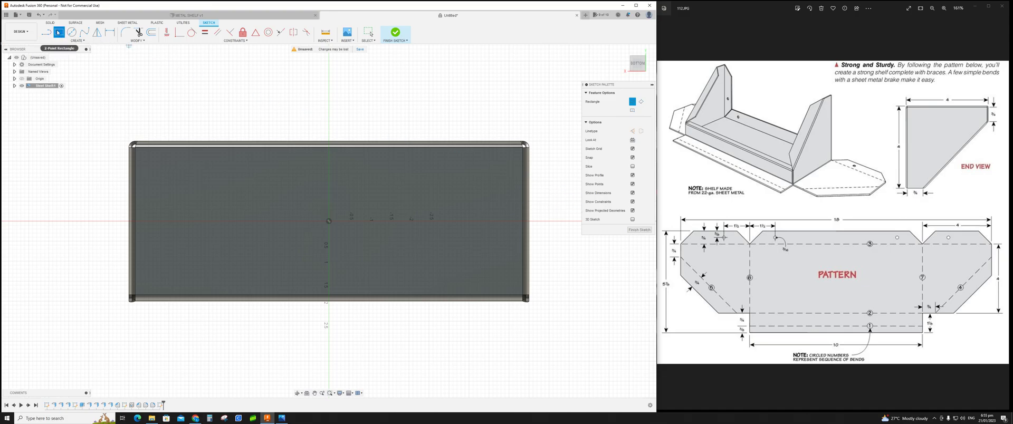
{"action": "left_click", "coordinate": [149, 162]}
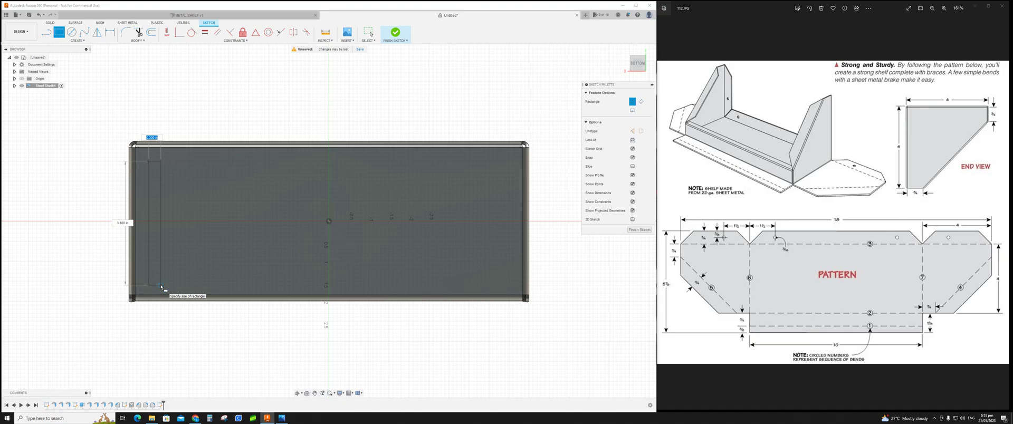
{"action": "type", "text": "3"}
{"action": "key", "text": "Tab"}
{"action": "type", "text": "4"}
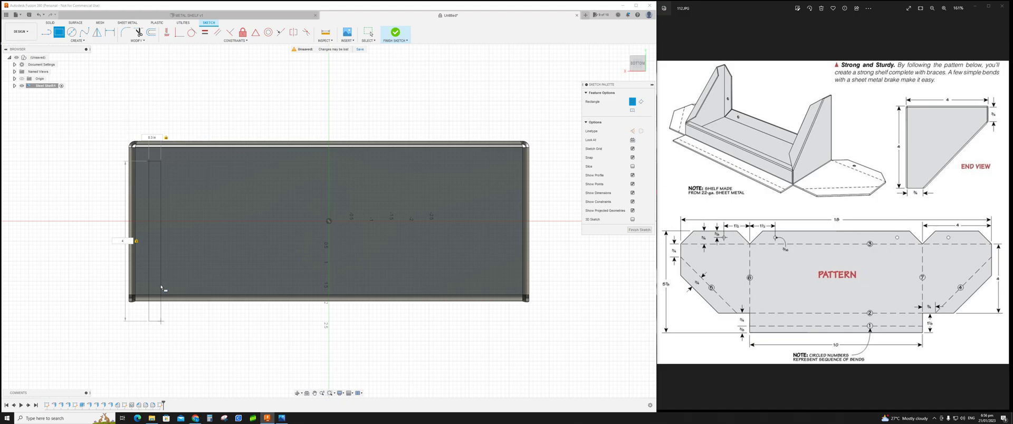
{"action": "type", "text": "0"}
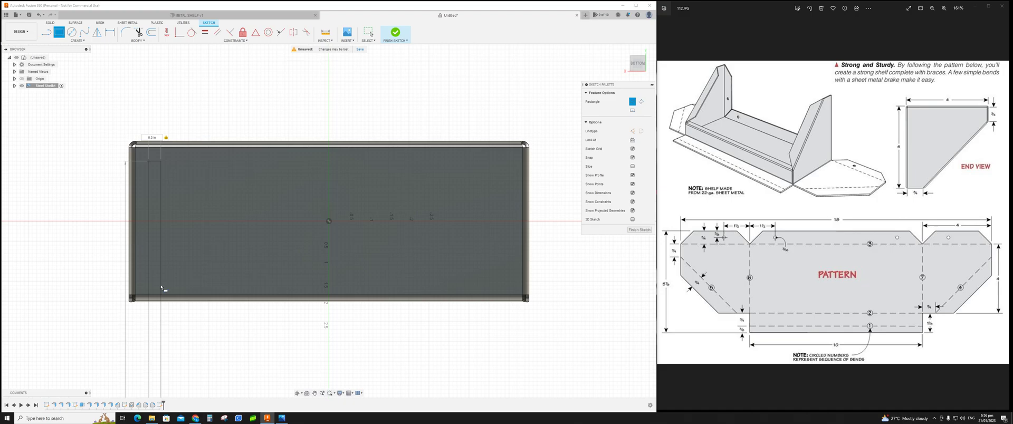
{"action": "key", "text": "BackSpace"}
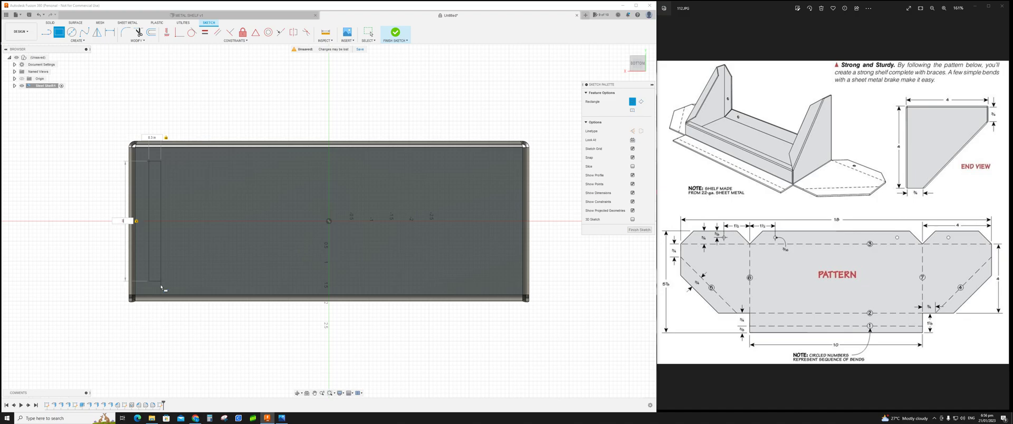
{"action": "key", "text": "Return"}
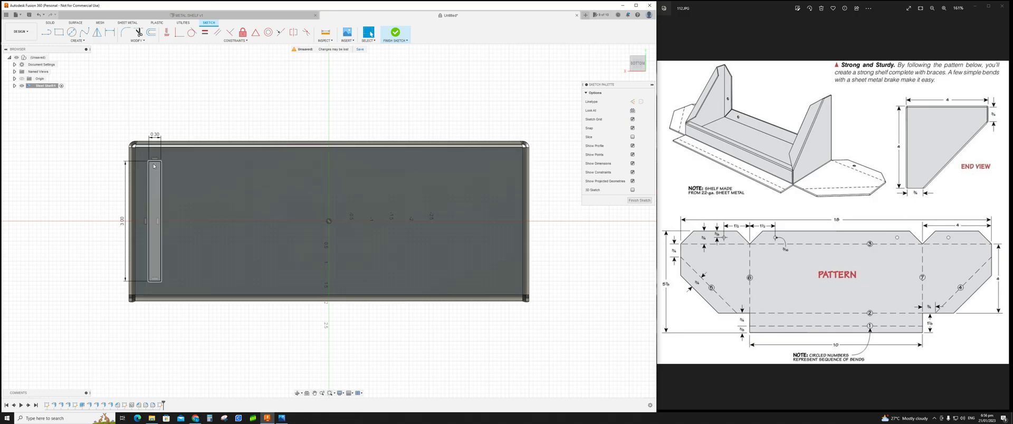
Step: Try rounding the rectangle's corners with sketch fillets, and undo the fillets
{"action": "left_click", "coordinate": [126, 33]}
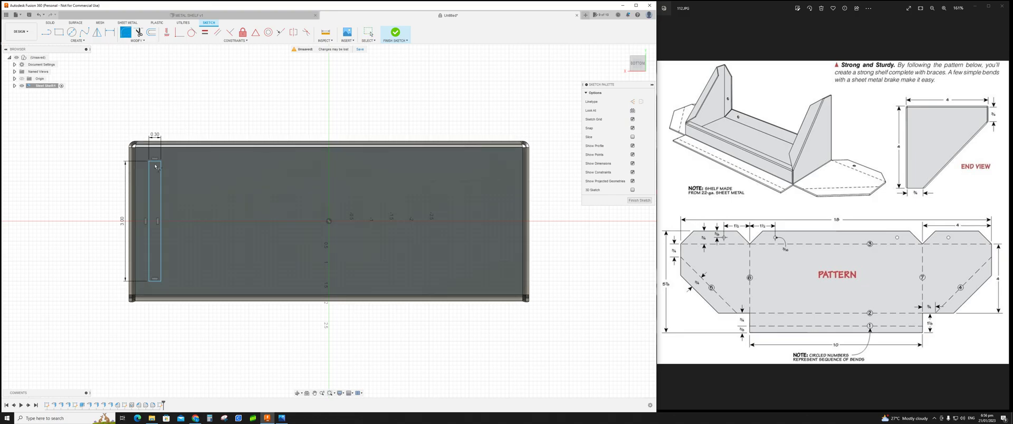
{"action": "left_click", "coordinate": [153, 167]}
{"action": "left_click", "coordinate": [153, 164]}
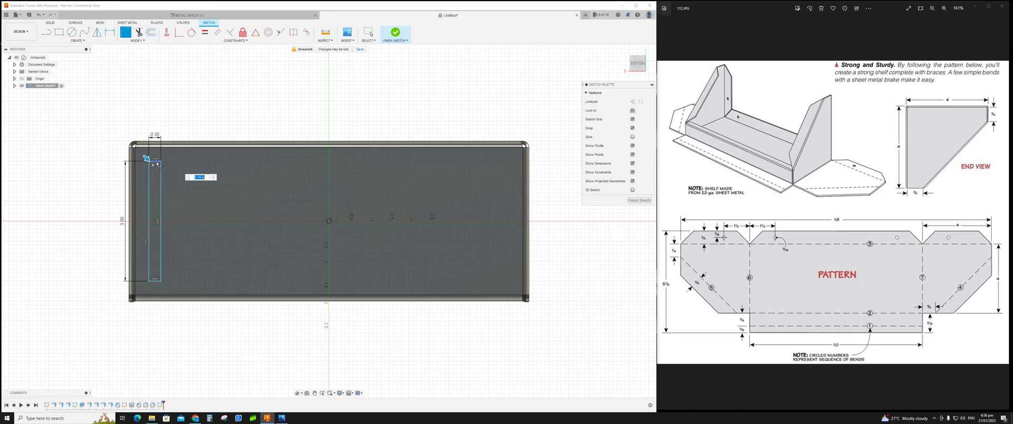
{"action": "key", "text": "Return"}
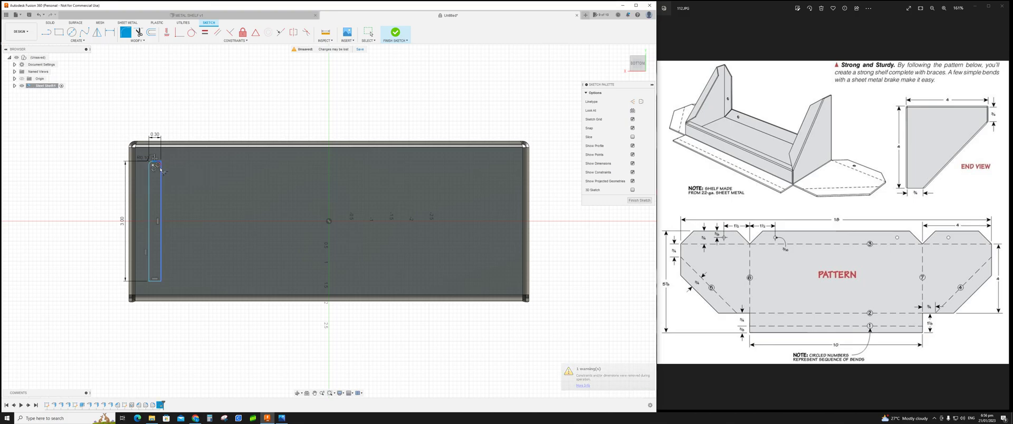
{"action": "left_click", "coordinate": [160, 169]}
{"action": "key", "text": "Return"}
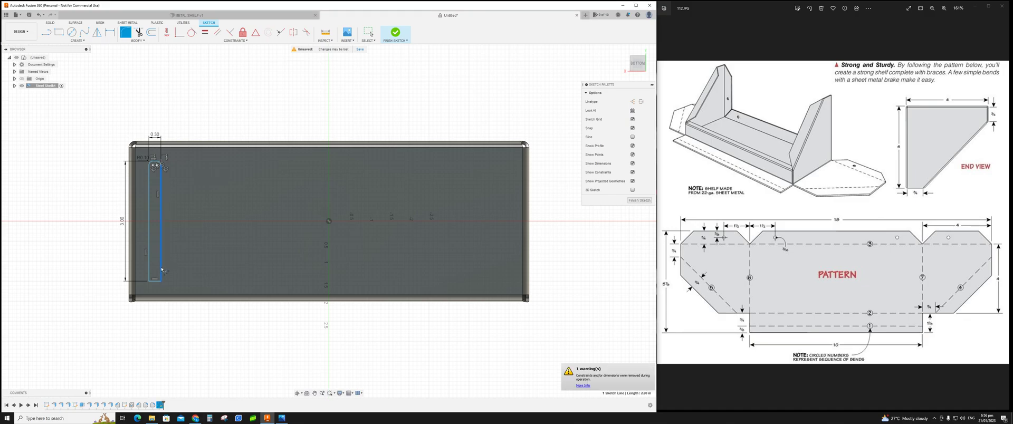
{"action": "left_click", "coordinate": [158, 281]}
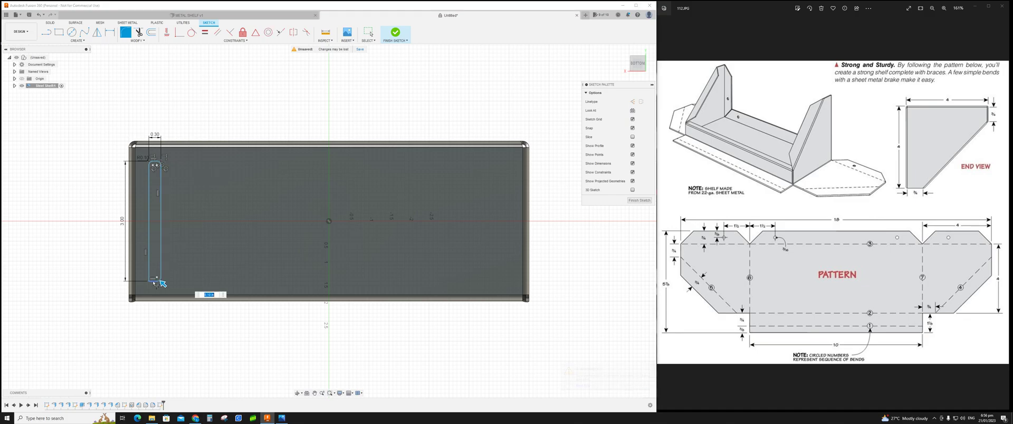
{"action": "left_click", "coordinate": [153, 281]}
{"action": "left_click", "coordinate": [149, 274]}
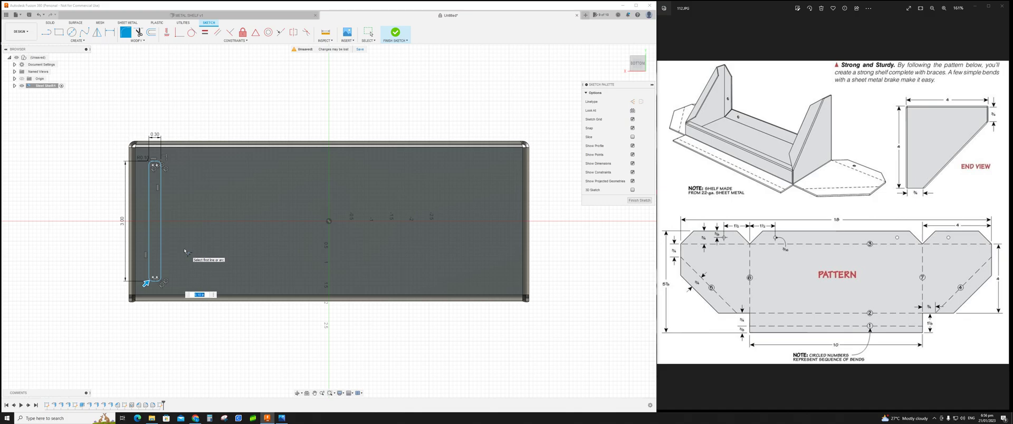
{"action": "key", "text": "BackSpace"}
{"action": "scroll", "coordinate": [187, 270], "scroll_direction": "down", "scroll_amount": 2}
{"action": "scroll", "coordinate": [163, 295], "scroll_direction": "up", "scroll_amount": 6}
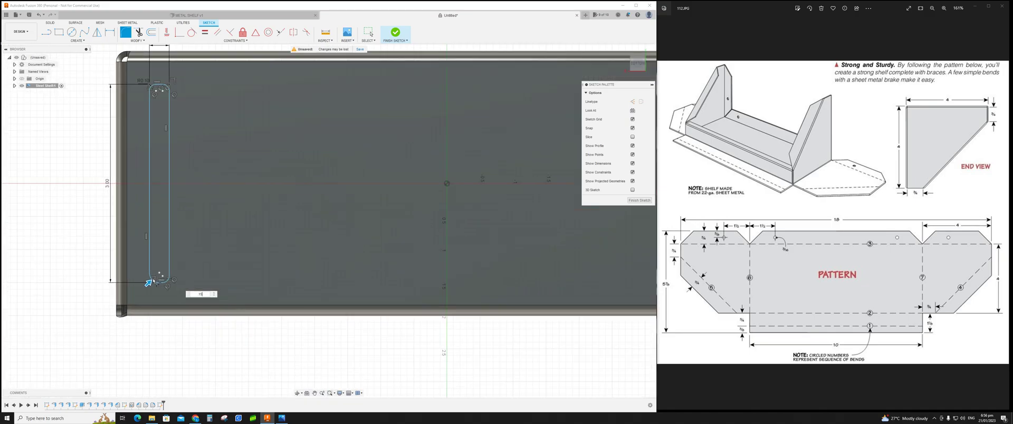
{"action": "scroll", "coordinate": [162, 297], "scroll_direction": "up", "scroll_amount": 2}
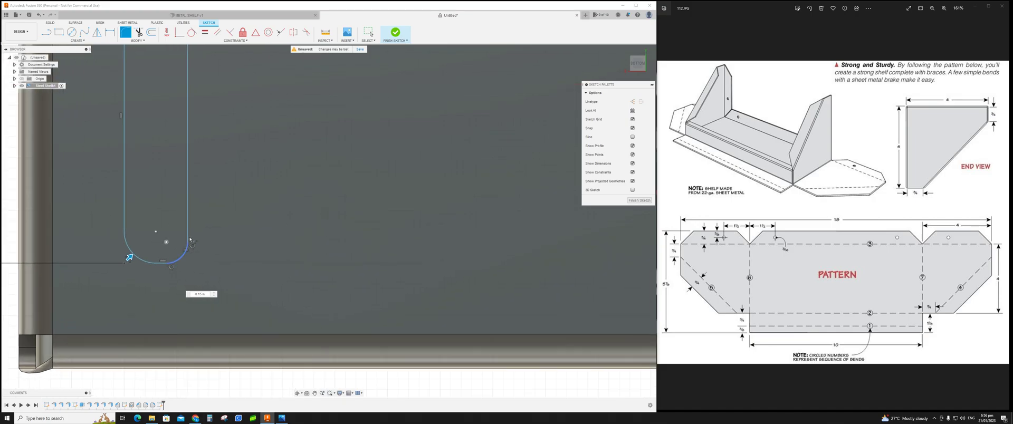
{"action": "scroll", "coordinate": [204, 217], "scroll_direction": "down", "scroll_amount": 5}
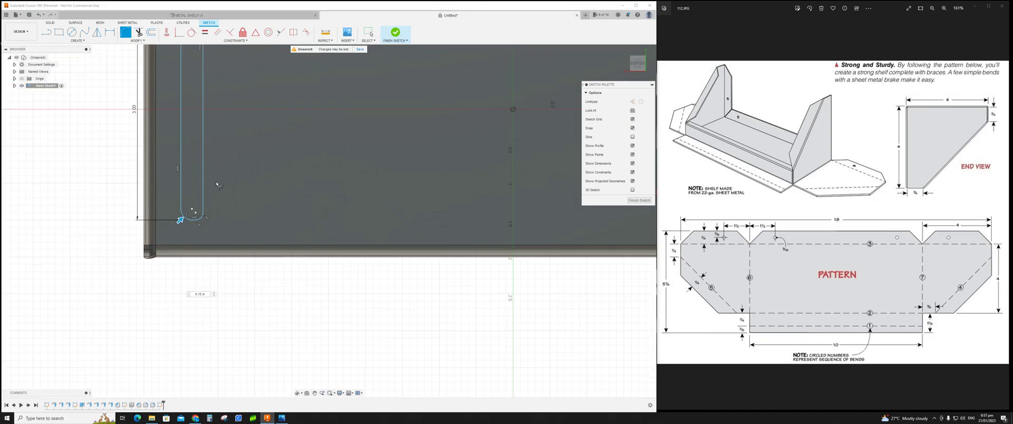
{"action": "middle_click_drag", "start_coordinate": [220, 165], "coordinate": [213, 244]}
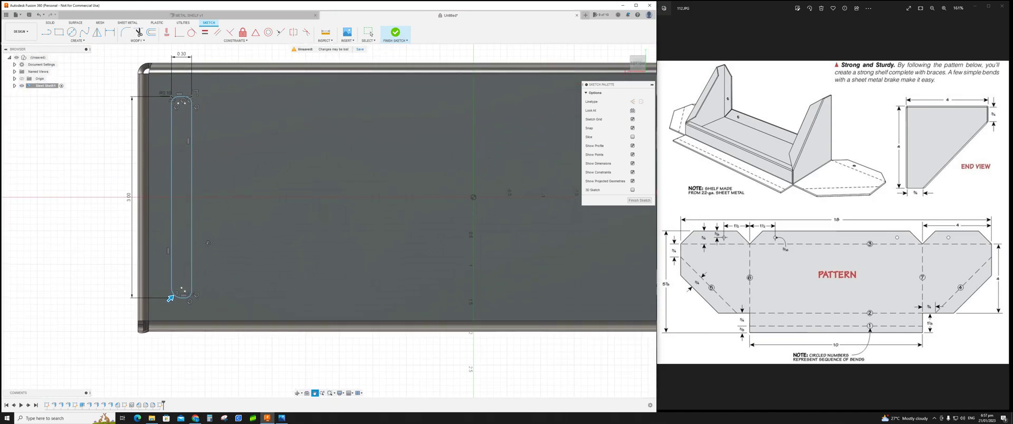
{"action": "key", "text": "Escape"}
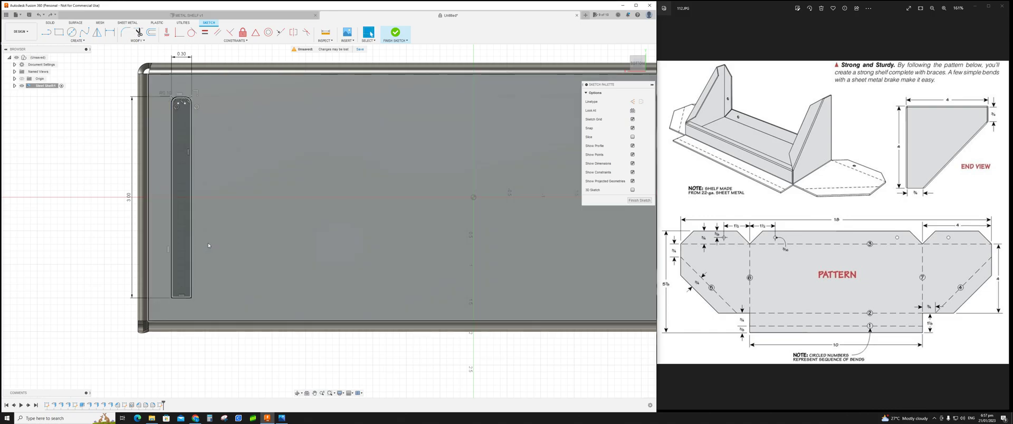
{"action": "key", "text": "ctrl+z"}
Step: Fillet the rectangle's two top corners with a 0.15 in radius
{"action": "left_click", "coordinate": [172, 125]}
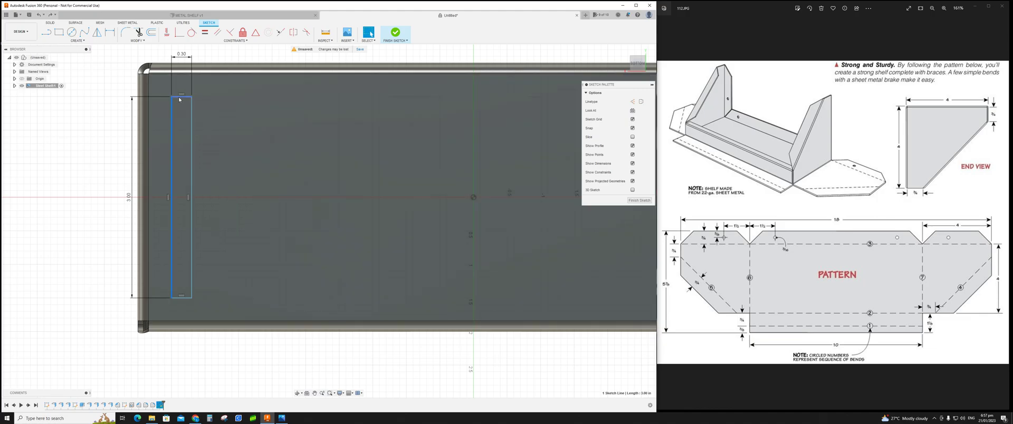
{"action": "left_click", "coordinate": [125, 32]}
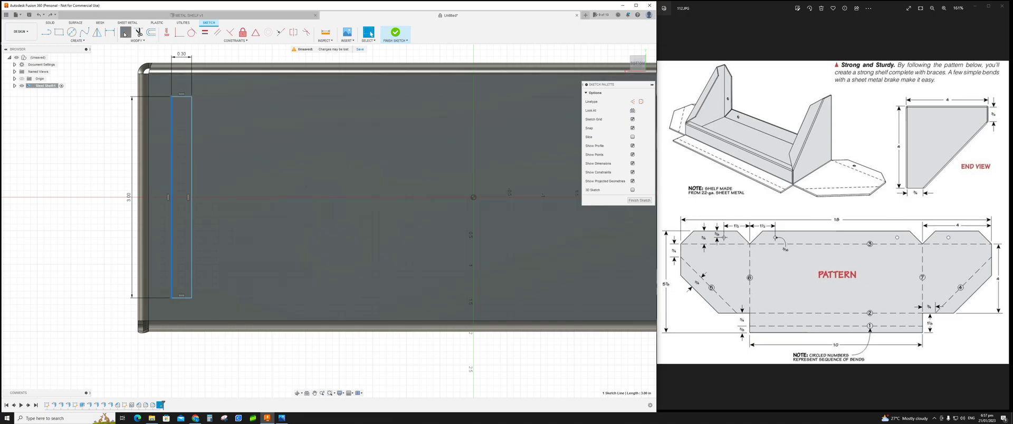
{"action": "left_click", "coordinate": [178, 99]}
{"action": "left_click", "coordinate": [179, 97]}
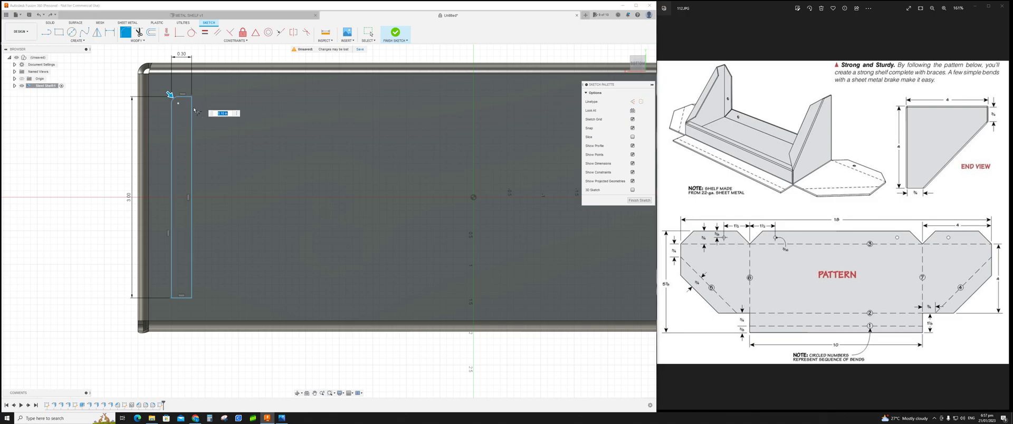
{"action": "key", "text": "BackSpace"}
{"action": "type", "text": ".15"}
{"action": "key", "text": "Return"}
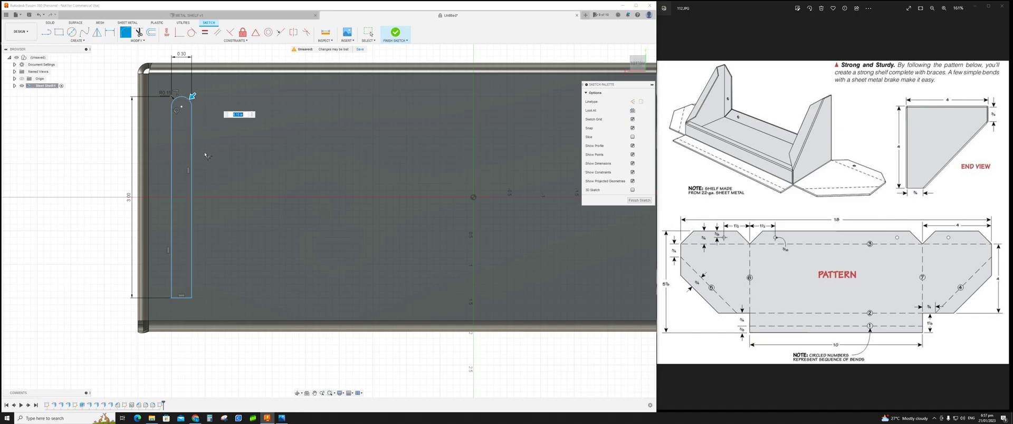
Step: Fillet the rectangle's two bottom corners the same way to form a rounded slot
{"action": "left_click", "coordinate": [193, 282]}
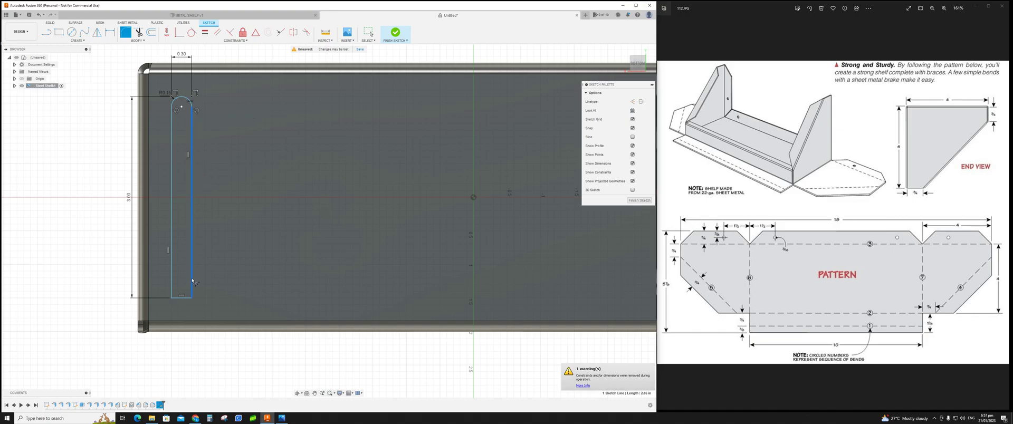
{"action": "left_click", "coordinate": [189, 299]}
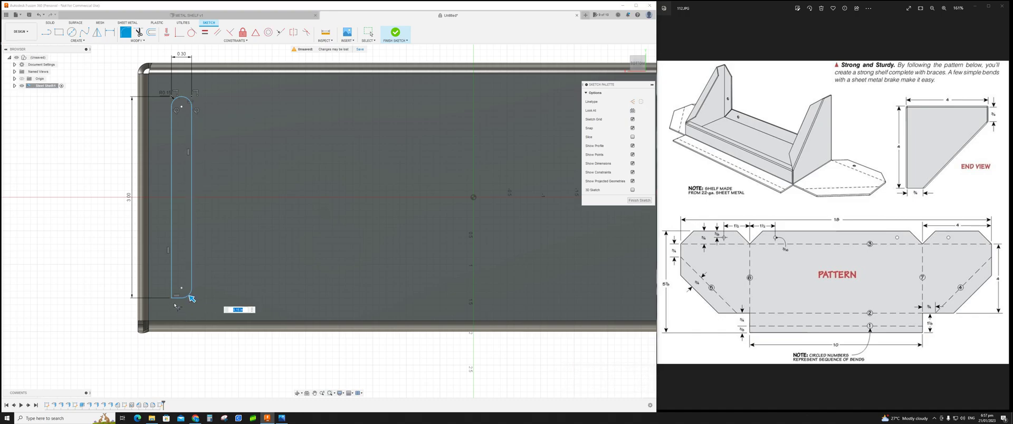
{"action": "left_click", "coordinate": [174, 299]}
{"action": "left_click", "coordinate": [175, 299]}
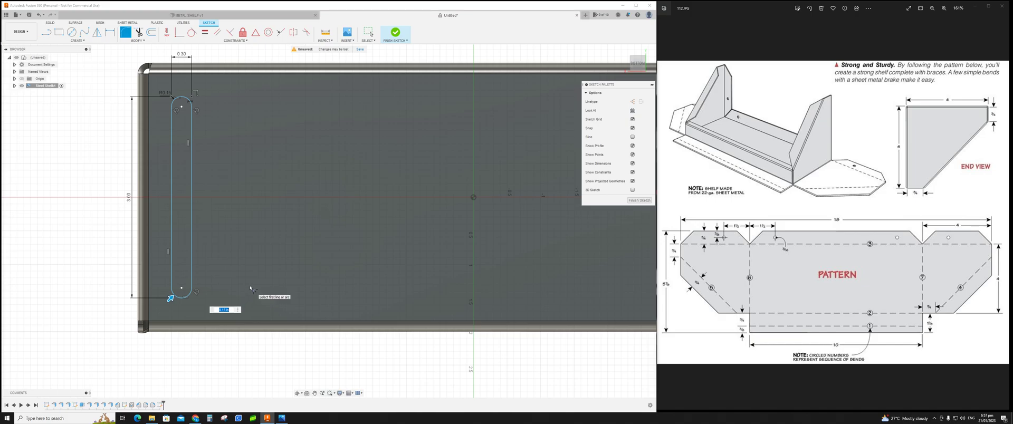
{"action": "key", "text": "Escape"}
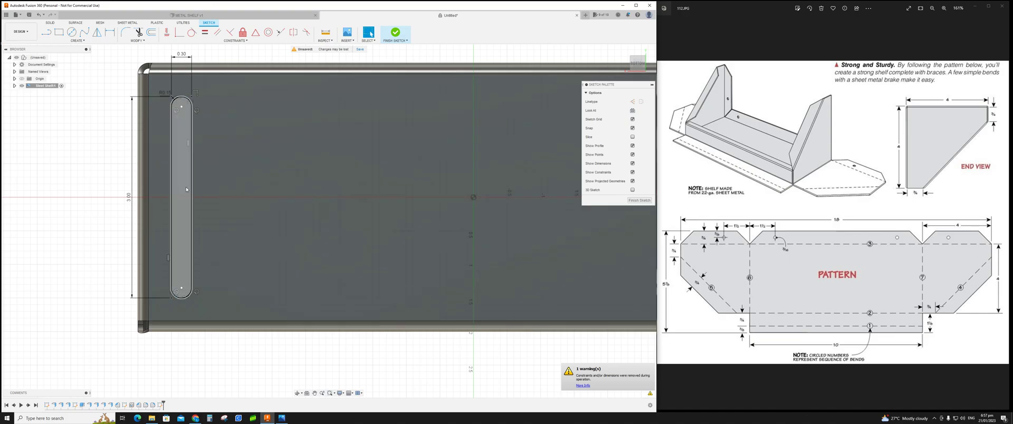
Step: Cut the slot profile through the shelf floor with Extrude
{"action": "left_click", "coordinate": [186, 190]}
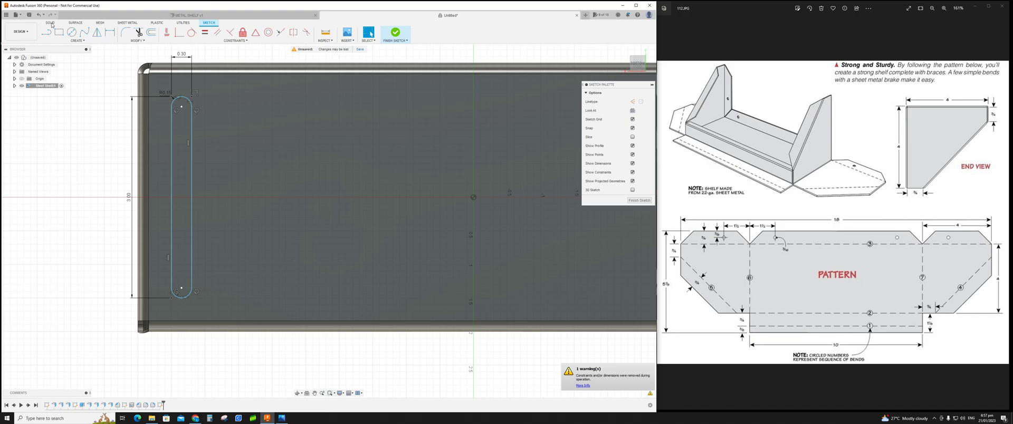
{"action": "left_click", "coordinate": [52, 24]}
{"action": "key", "text": "e"}
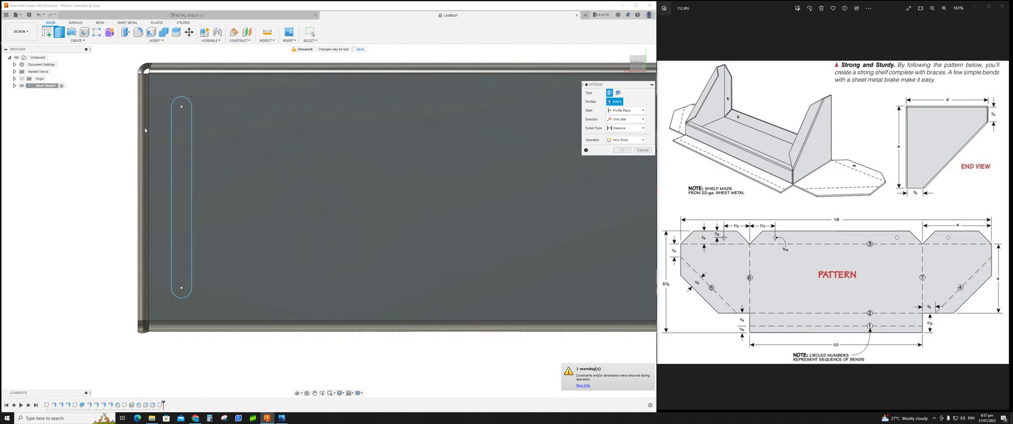
{"action": "left_click", "coordinate": [182, 146]}
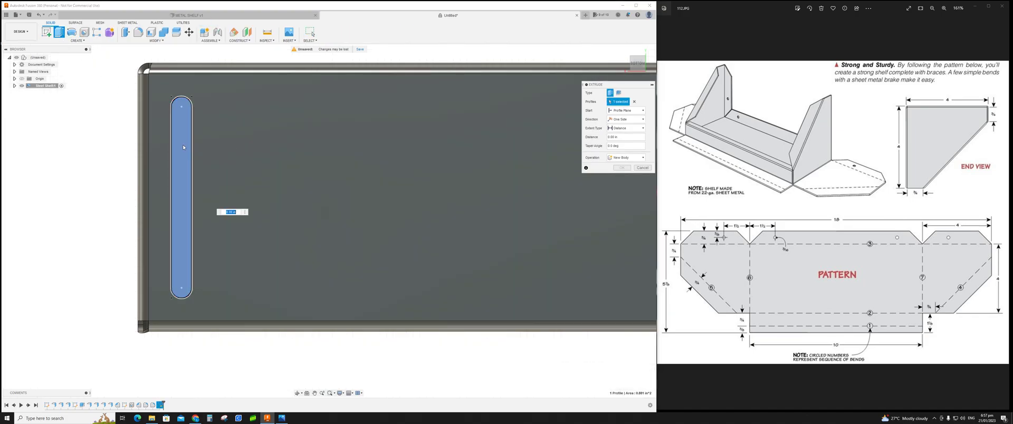
{"action": "type", "text": "1"}
{"action": "mouse_move", "coordinate": [233, 173]}
{"action": "middle_mouse_down", "text": "shift"}
{"action": "mouse_move", "coordinate": [232, 129]}
{"action": "mouse_move", "coordinate": [242, 160]}
{"action": "middle_mouse_up", "text": "shift"}
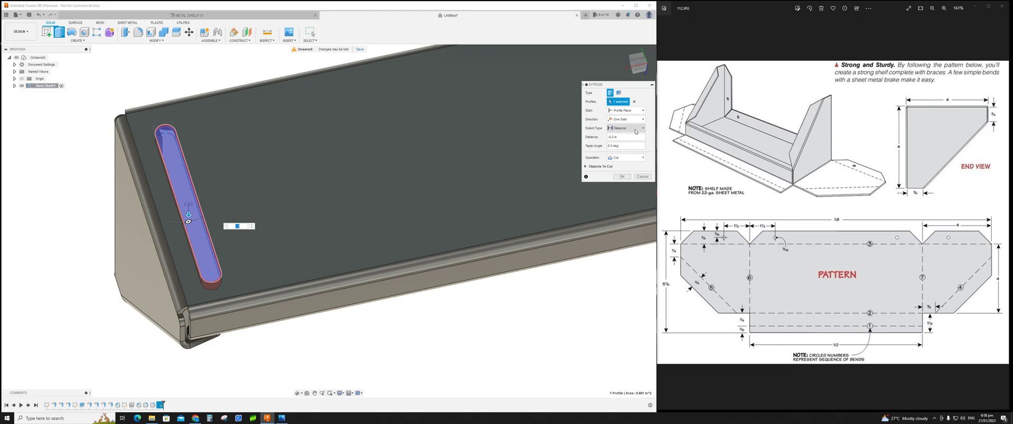
{"action": "left_click", "coordinate": [623, 176]}
{"action": "middle_click_drag", "start_coordinate": [264, 208], "coordinate": [273, 217], "text": "shift"}
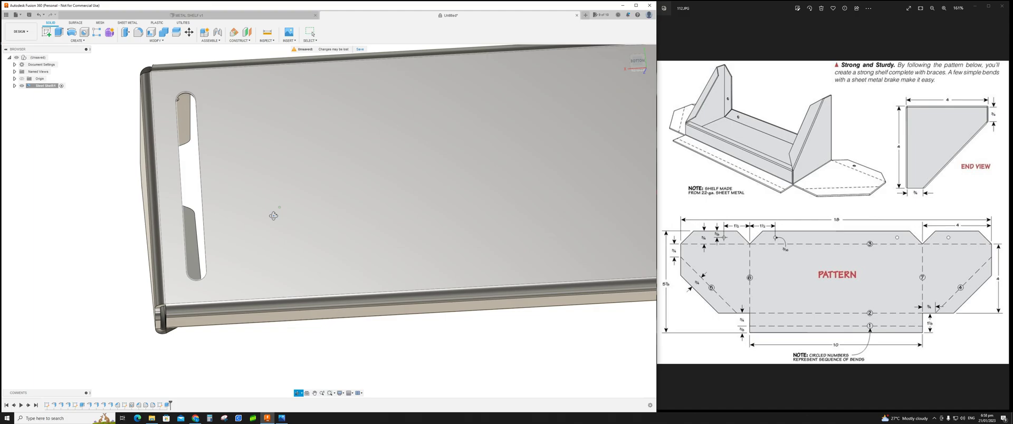
{"action": "middle_click_drag", "start_coordinate": [372, 173], "coordinate": [276, 216]}
{"action": "scroll", "coordinate": [374, 201], "scroll_direction": "down", "scroll_amount": 5}
{"action": "middle_click_drag", "start_coordinate": [388, 197], "coordinate": [445, 200]}
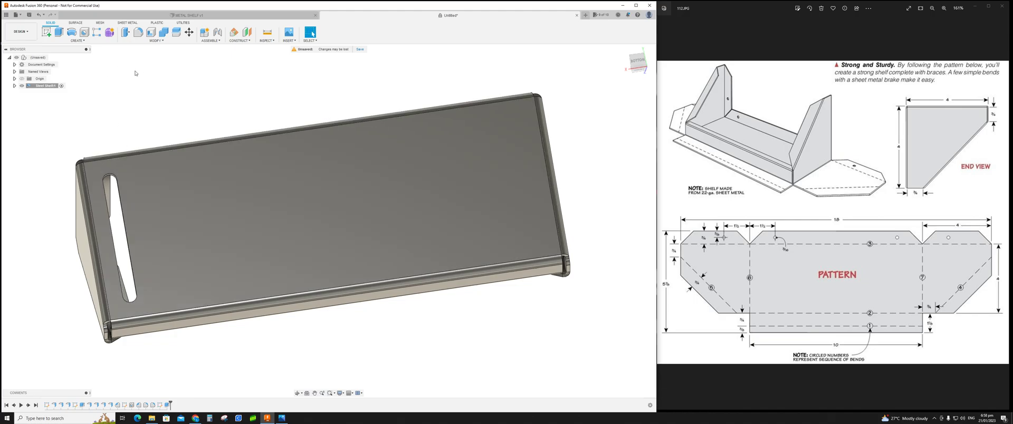
Step: Create a rectangular pattern of the slot cut feature along the shelf's length with 16 instances
{"action": "left_click", "coordinate": [87, 43]}
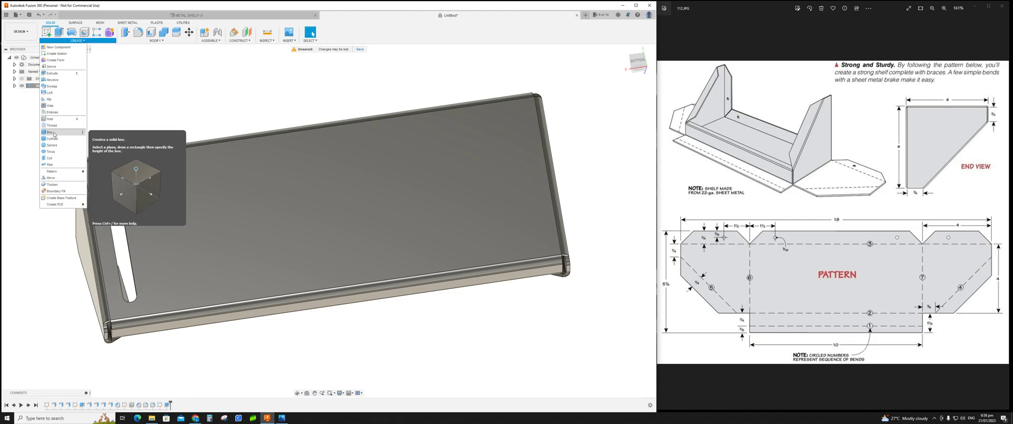
{"action": "mouse_move", "coordinate": [59, 173]}
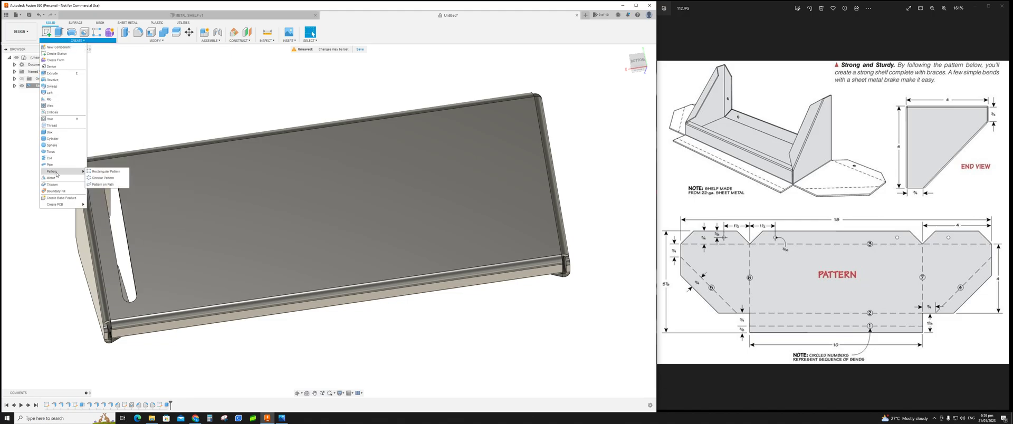
{"action": "left_click", "coordinate": [102, 172]}
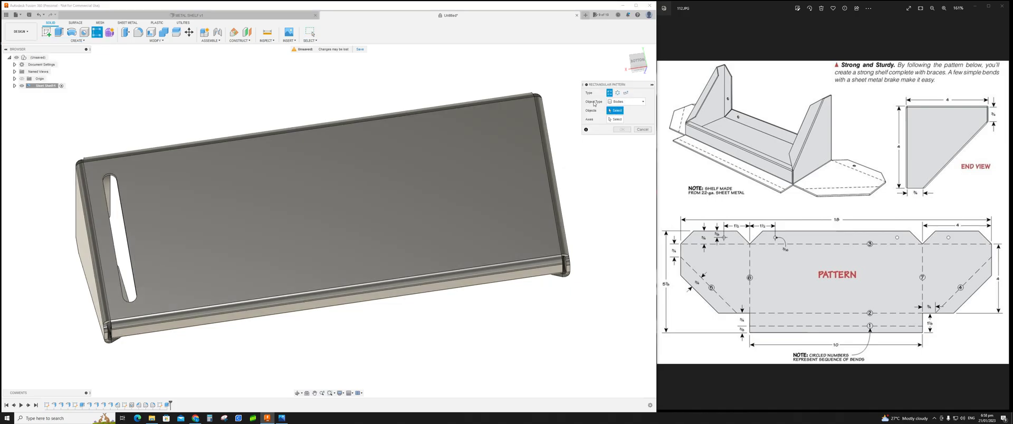
{"action": "left_click", "coordinate": [644, 103]}
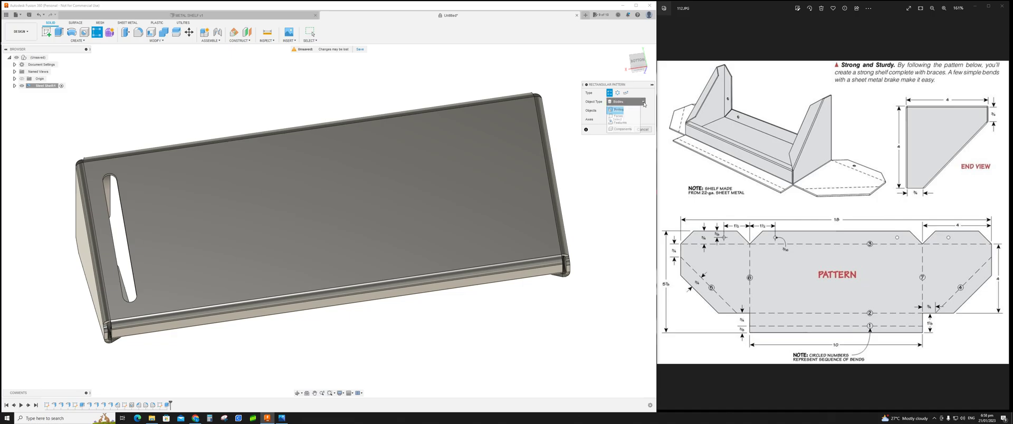
{"action": "left_click", "coordinate": [622, 122]}
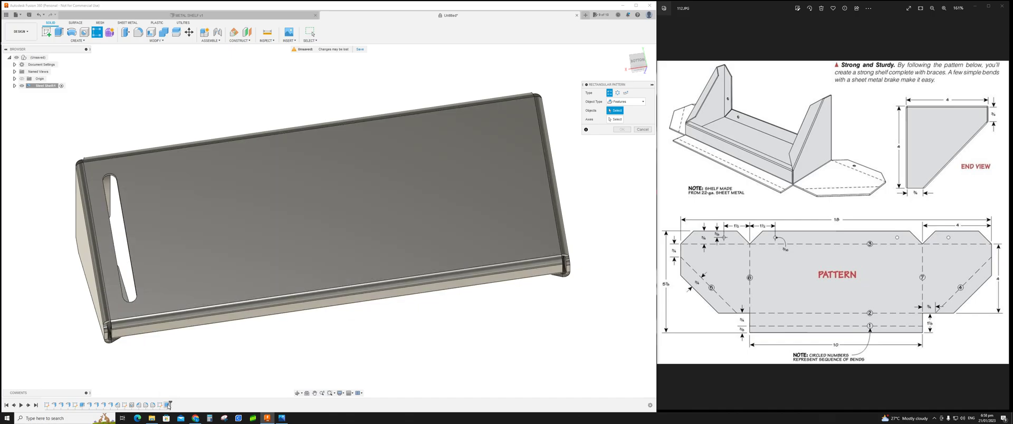
{"action": "left_click", "coordinate": [168, 405]}
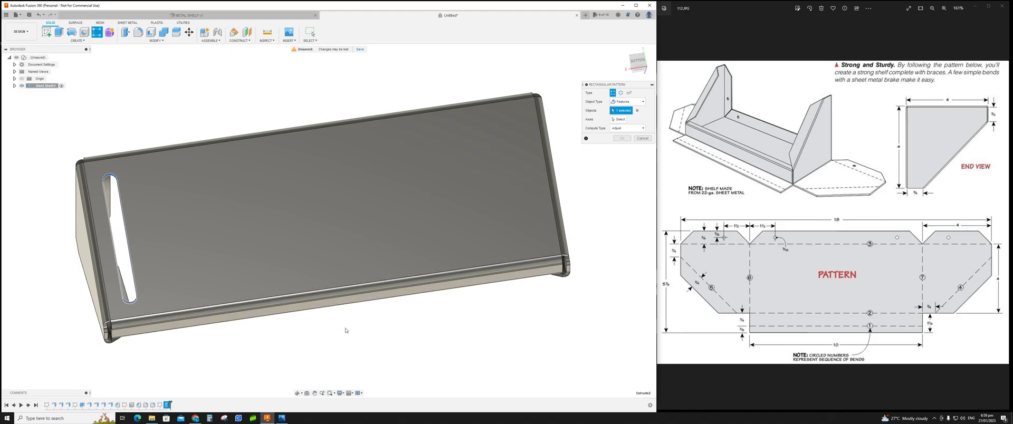
{"action": "left_click", "coordinate": [620, 120]}
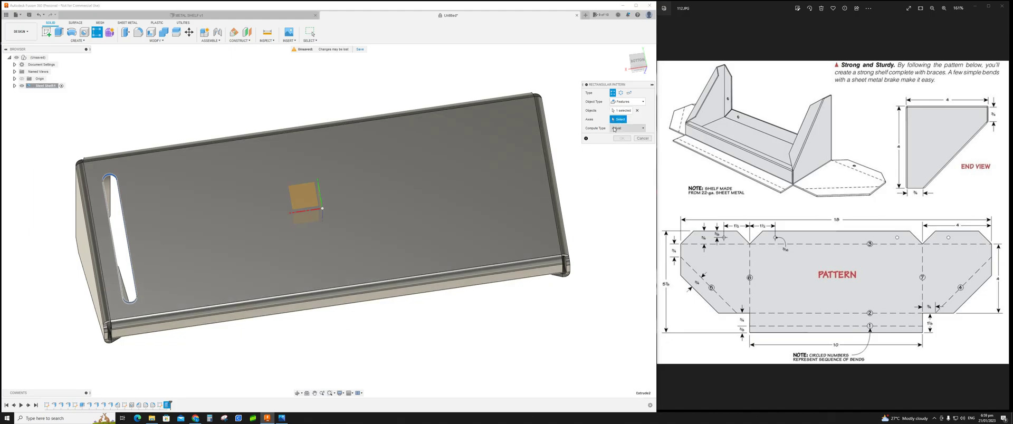
{"action": "left_click", "coordinate": [312, 212]}
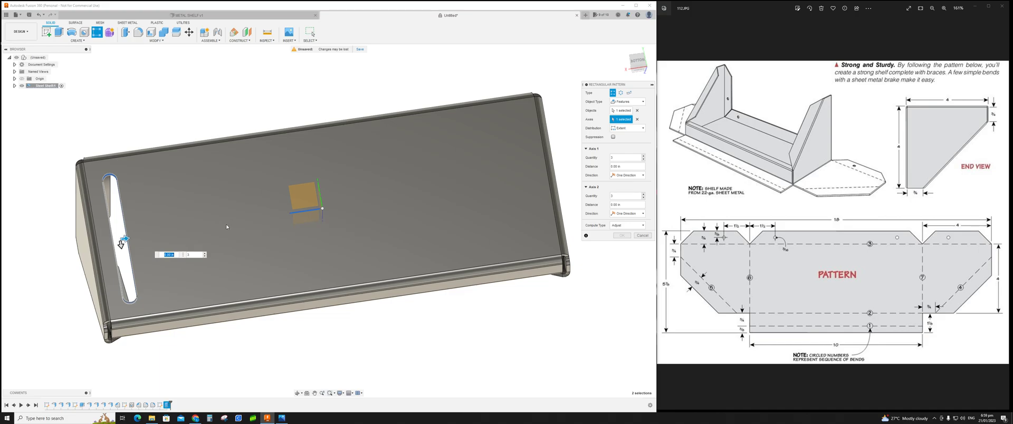
{"action": "left_click", "coordinate": [194, 255]}
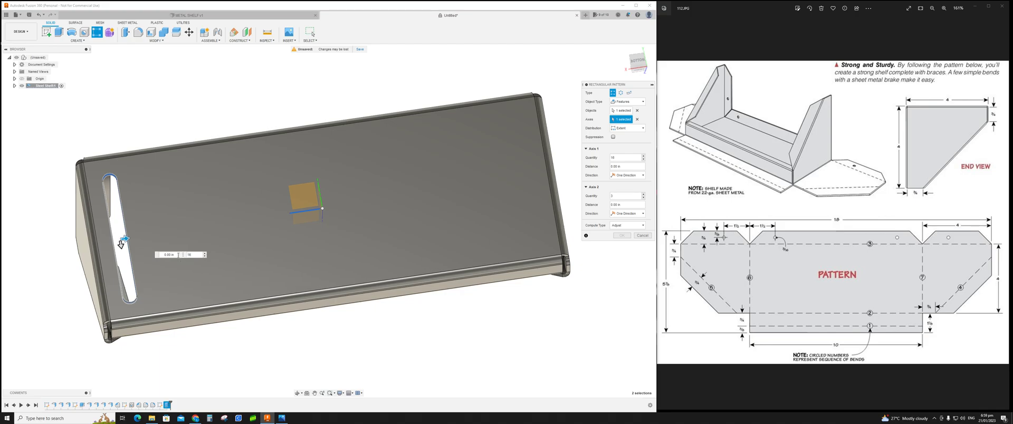
{"action": "left_click", "coordinate": [169, 255]}
{"action": "type", "text": "8.8"}
{"action": "key", "text": "Tab"}
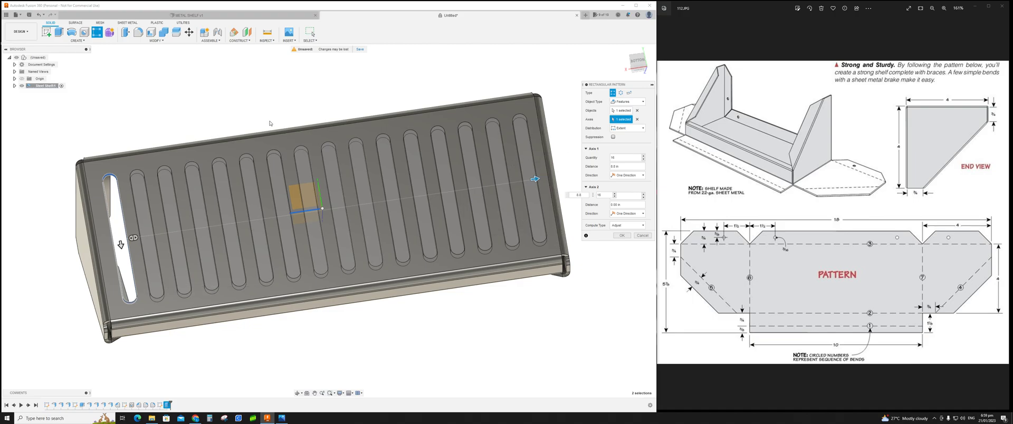
{"action": "mouse_move", "coordinate": [270, 107]}
{"action": "middle_mouse_down", "text": "shift"}
{"action": "mouse_move", "coordinate": [260, 114]}
{"action": "mouse_move", "coordinate": [268, 102]}
{"action": "middle_mouse_up", "text": "shift"}
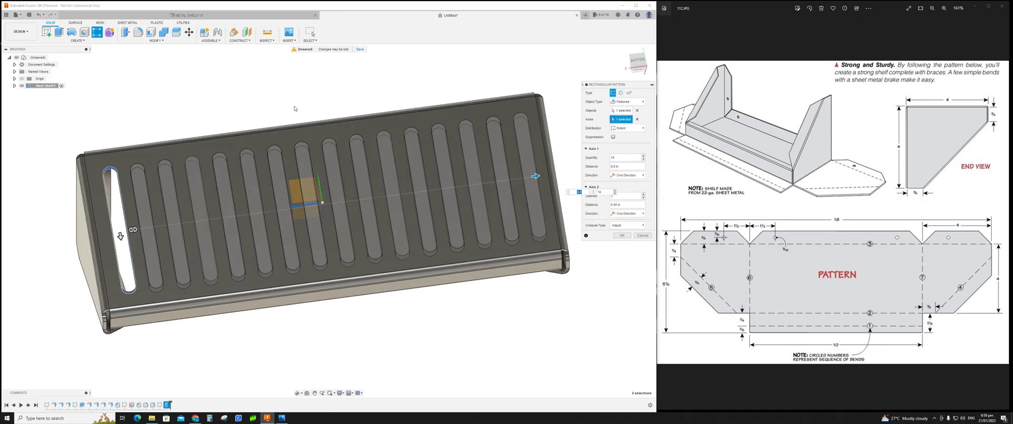
{"action": "left_click", "coordinate": [622, 236]}
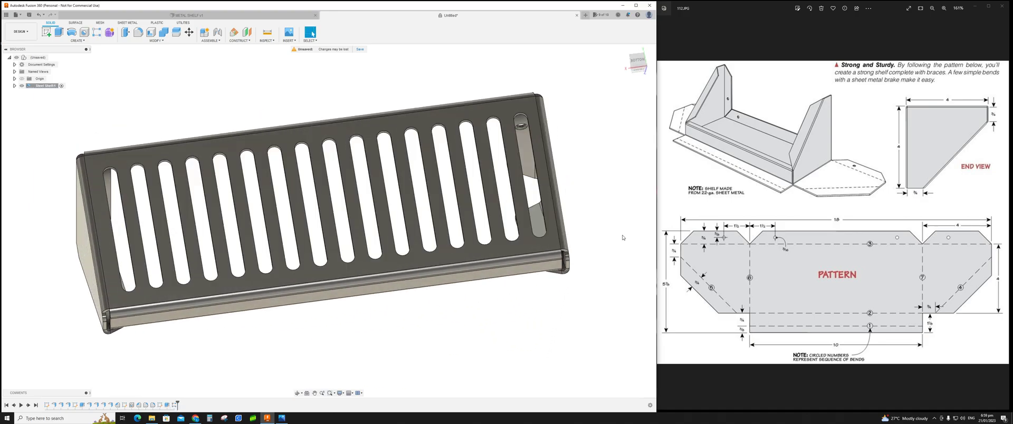
Step: Orbit and zoom around the shelf to inspect the patterned slots from above and below
{"action": "middle_click_drag", "start_coordinate": [616, 192], "coordinate": [627, 175], "text": "shift"}
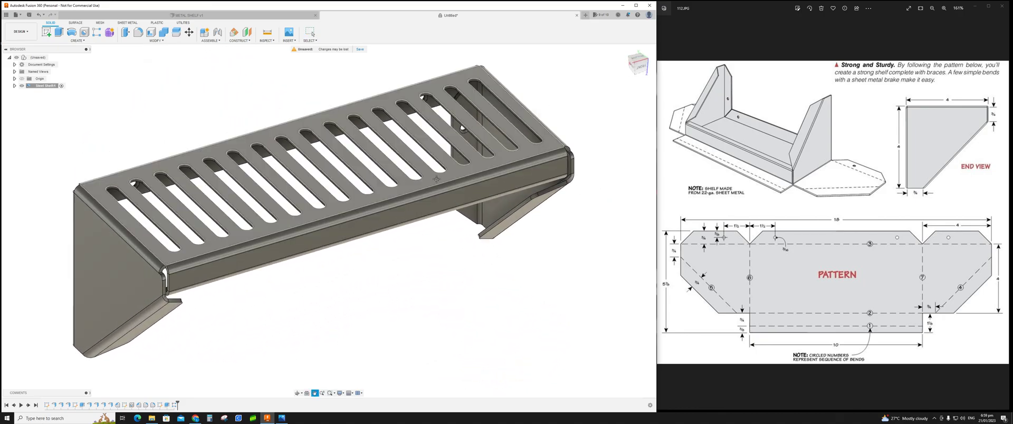
{"action": "middle_click_drag", "start_coordinate": [460, 132], "coordinate": [443, 166]}
{"action": "scroll", "coordinate": [411, 265], "scroll_direction": "down", "scroll_amount": 3}
{"action": "middle_click_drag", "start_coordinate": [419, 275], "coordinate": [367, 275]}
{"action": "scroll", "coordinate": [367, 276], "scroll_direction": "down", "scroll_amount": 3}
{"action": "scroll", "coordinate": [370, 277], "scroll_direction": "up", "scroll_amount": 3}
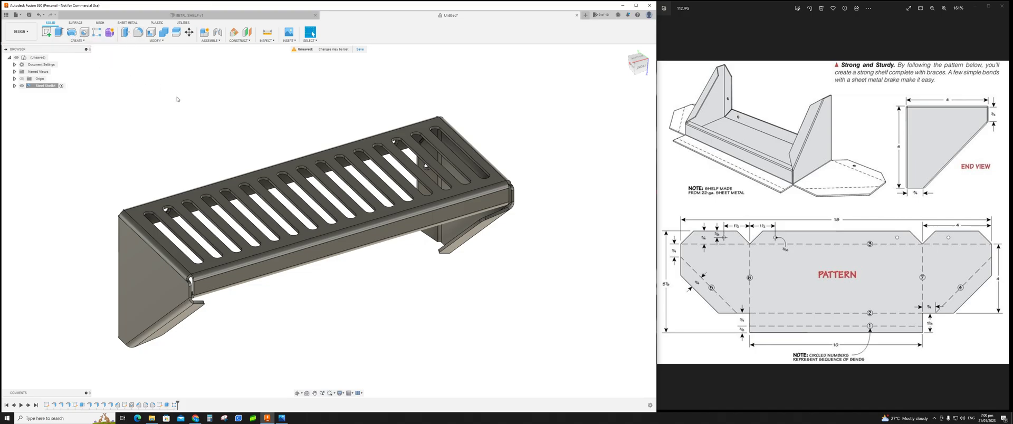
{"action": "middle_click_drag", "start_coordinate": [246, 134], "coordinate": [468, 255], "text": "shift"}
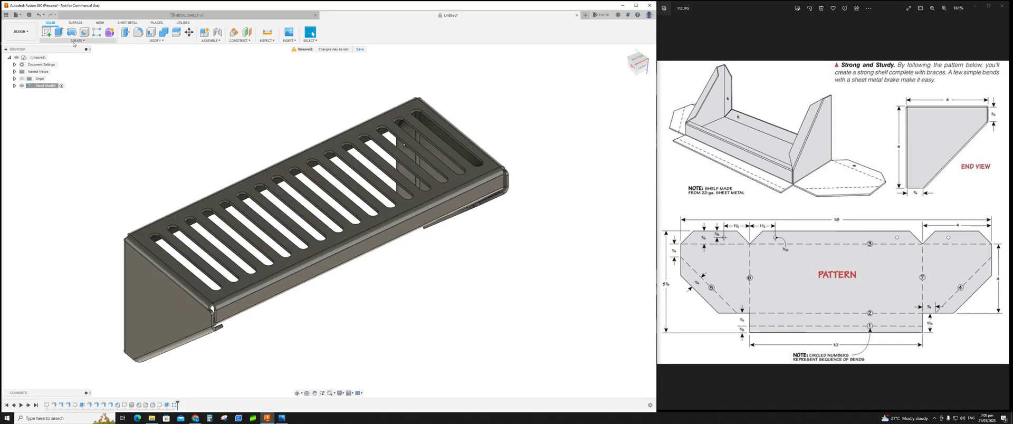
Step: Activate the shelf's flat pattern using the shelf floor as the stationary face
{"action": "left_click", "coordinate": [128, 23]}
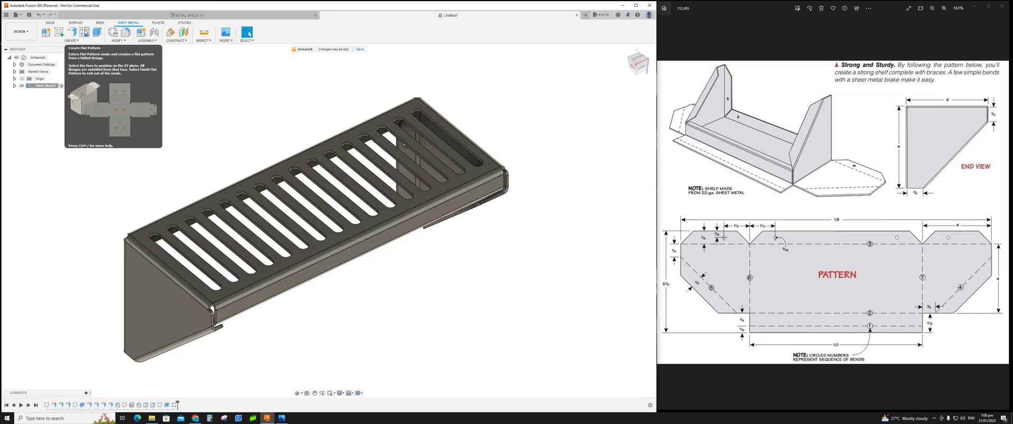
{"action": "left_click", "coordinate": [84, 33]}
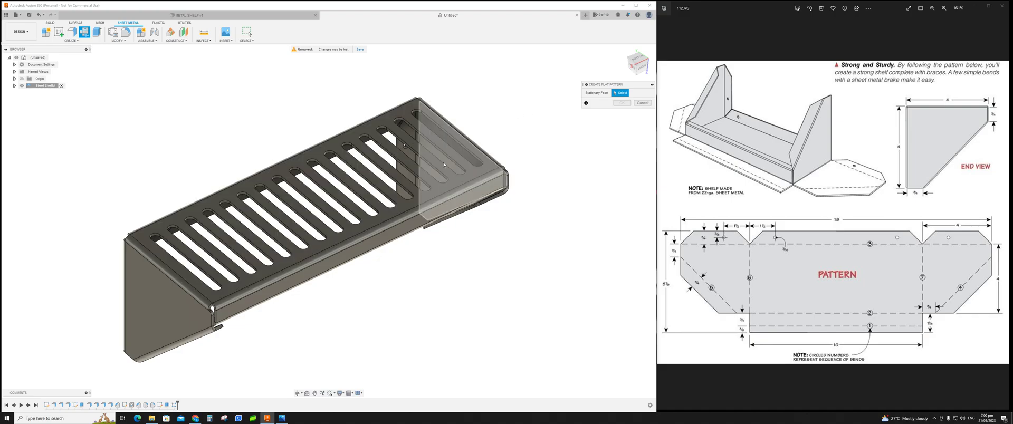
{"action": "middle_click_drag", "start_coordinate": [352, 296], "coordinate": [352, 206], "text": "shift"}
{"action": "left_click", "coordinate": [348, 273]}
{"action": "left_click", "coordinate": [622, 103]}
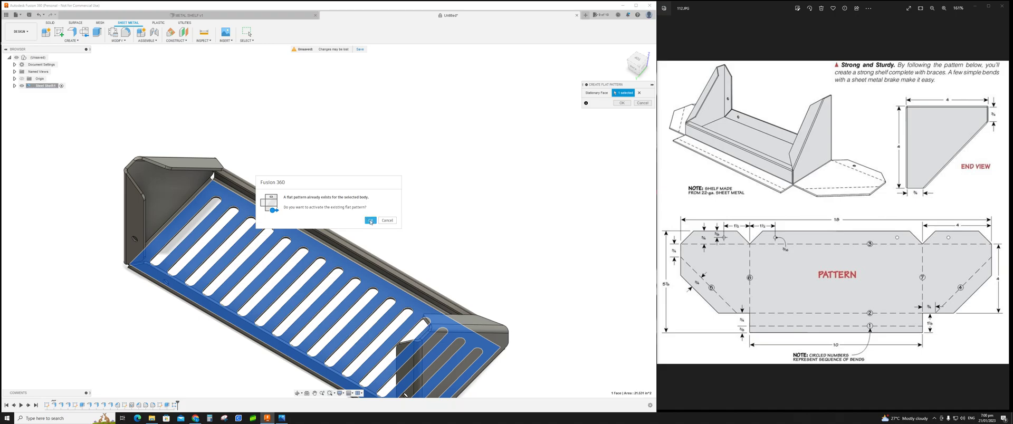
{"action": "left_click", "coordinate": [371, 221]}
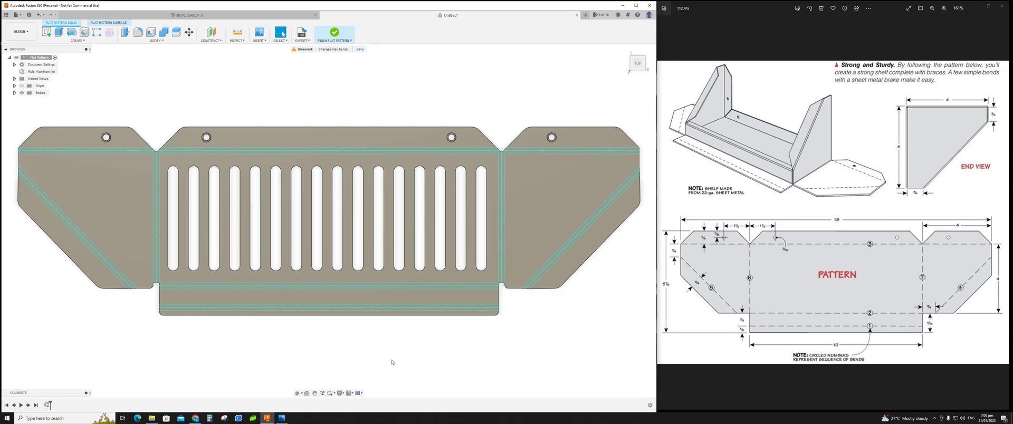
Step: Finish the flat pattern and orbit around the folded shelf to review the model
{"action": "middle_click_drag", "start_coordinate": [438, 359], "coordinate": [396, 337], "text": "shift"}
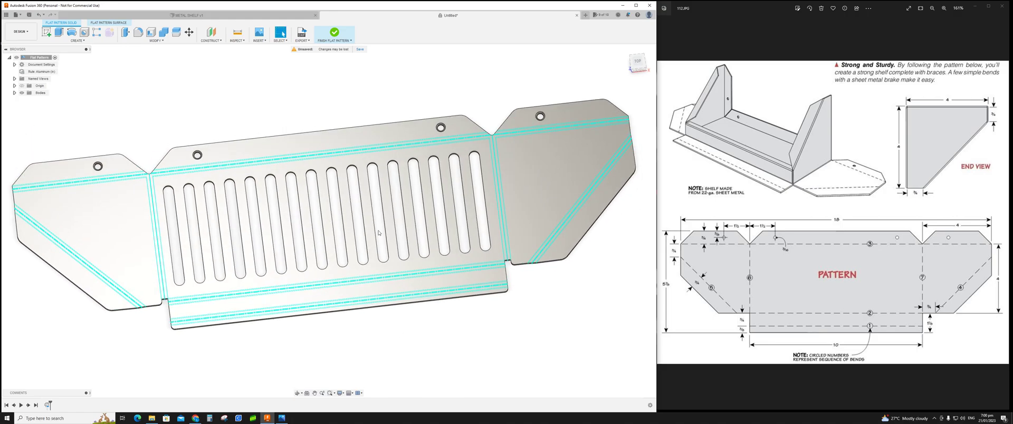
{"action": "left_click", "coordinate": [334, 34]}
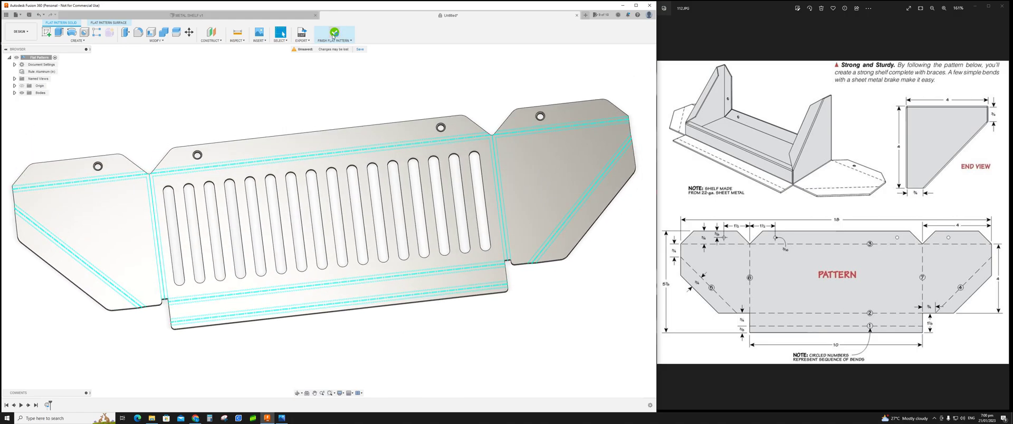
{"action": "middle_click_drag", "start_coordinate": [349, 179], "coordinate": [372, 238], "text": "shift"}
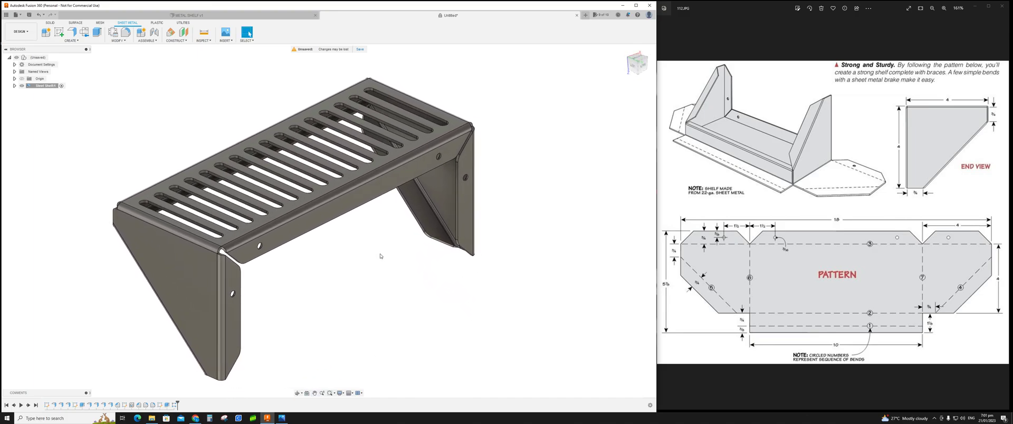
{"action": "scroll", "coordinate": [378, 256], "scroll_direction": "down", "scroll_amount": 2}
{"action": "scroll", "coordinate": [372, 257], "scroll_direction": "up", "scroll_amount": 4}
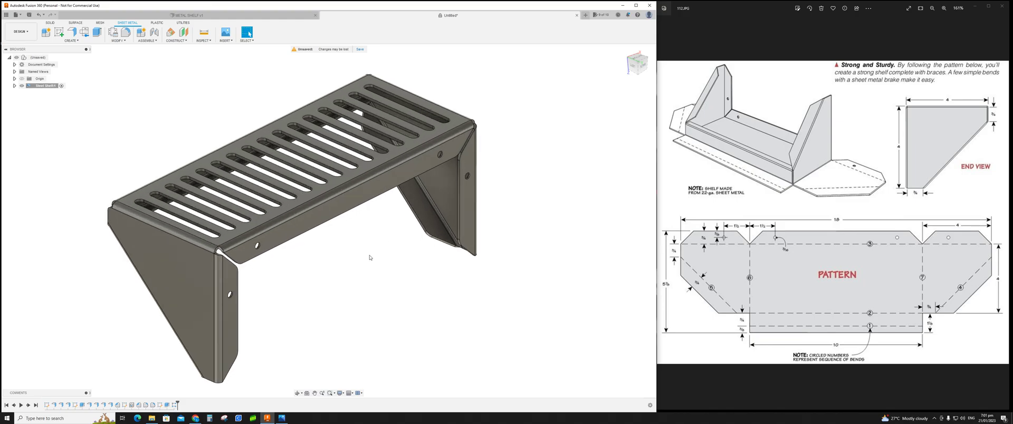
{"action": "middle_click_drag", "start_coordinate": [525, 238], "coordinate": [520, 239], "text": "shift"}
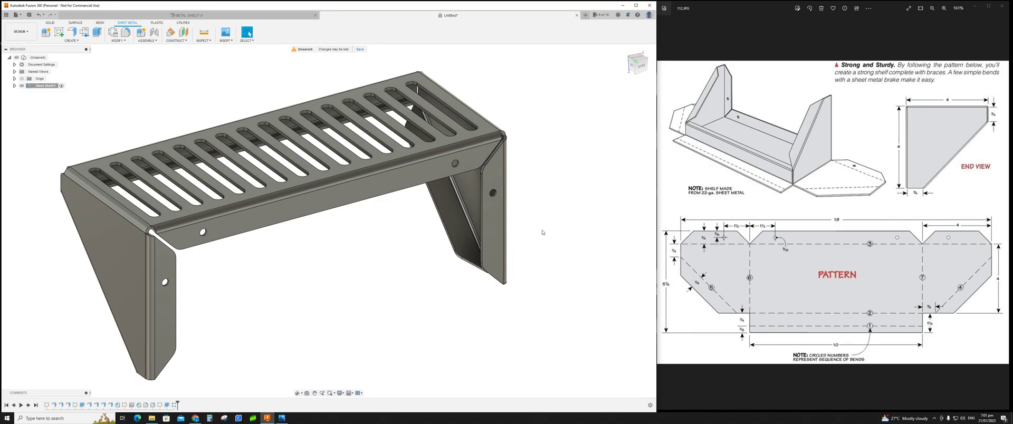